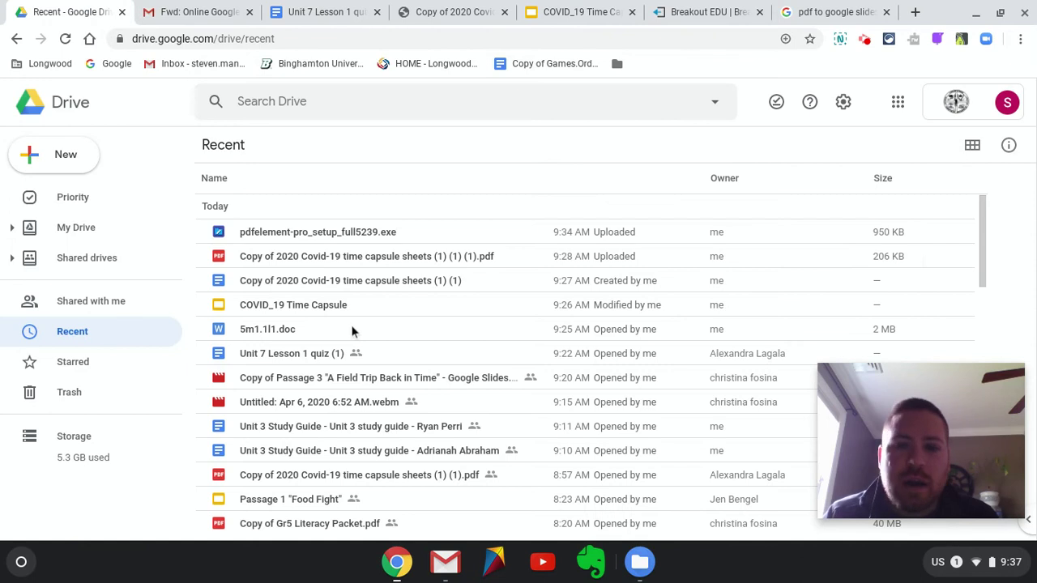
Create a new blank Google Form in the Distance learning folder of My Drive
click(89, 229)
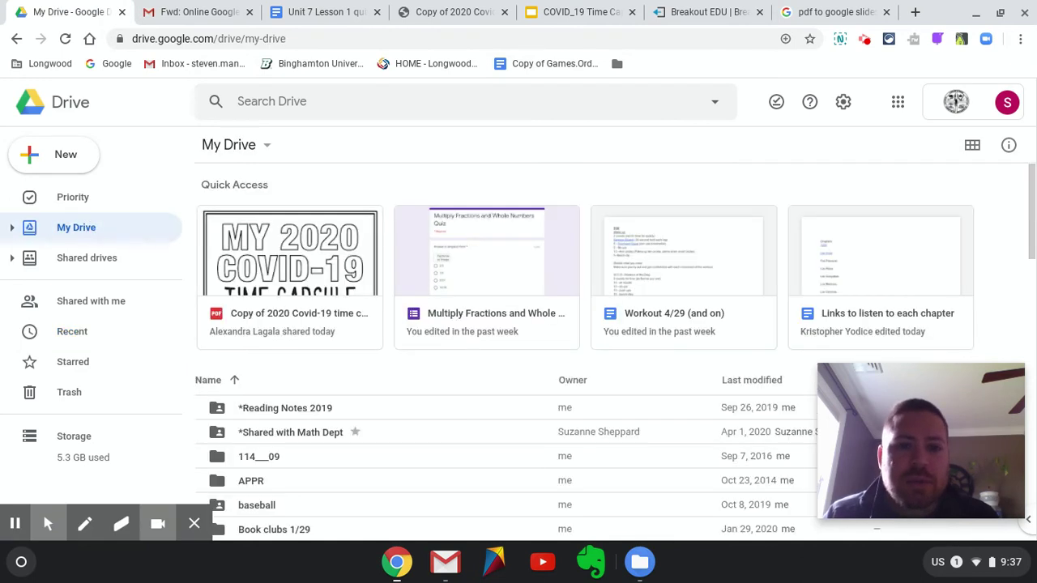
scroll(448, 413, down, 5)
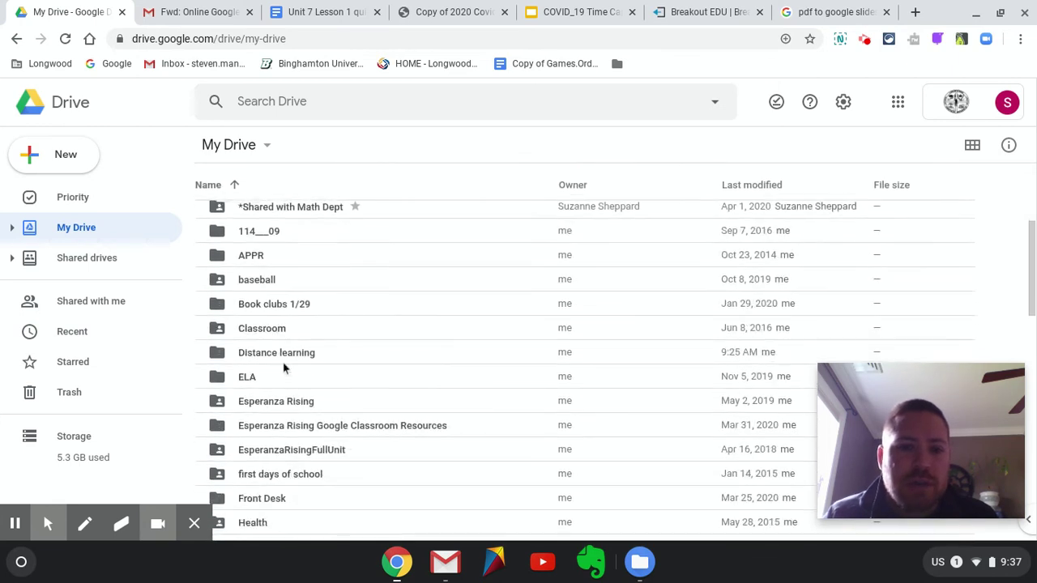
double_click(274, 358)
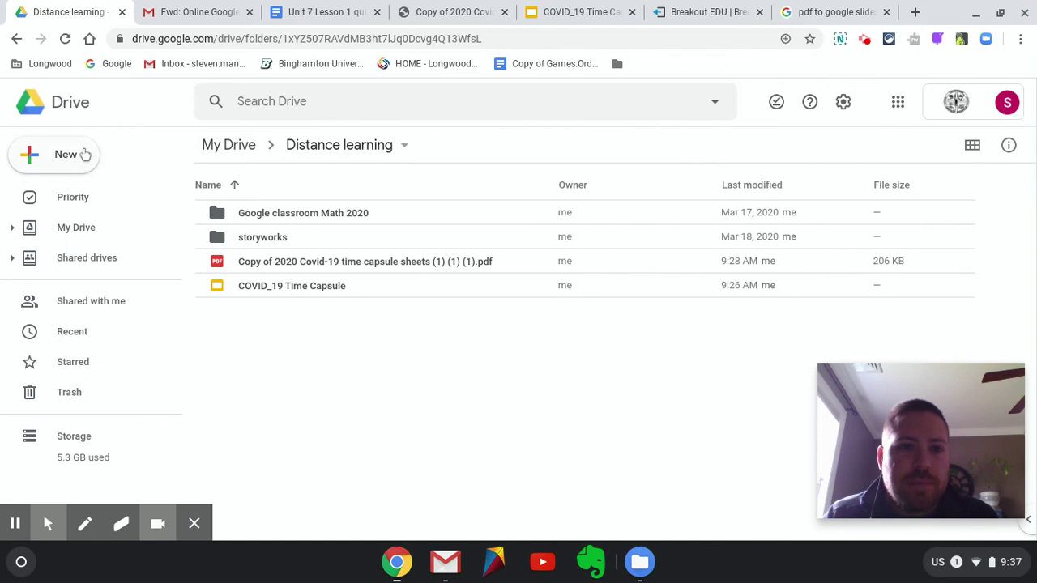
click(76, 156)
mouse_move(103, 339)
click(307, 349)
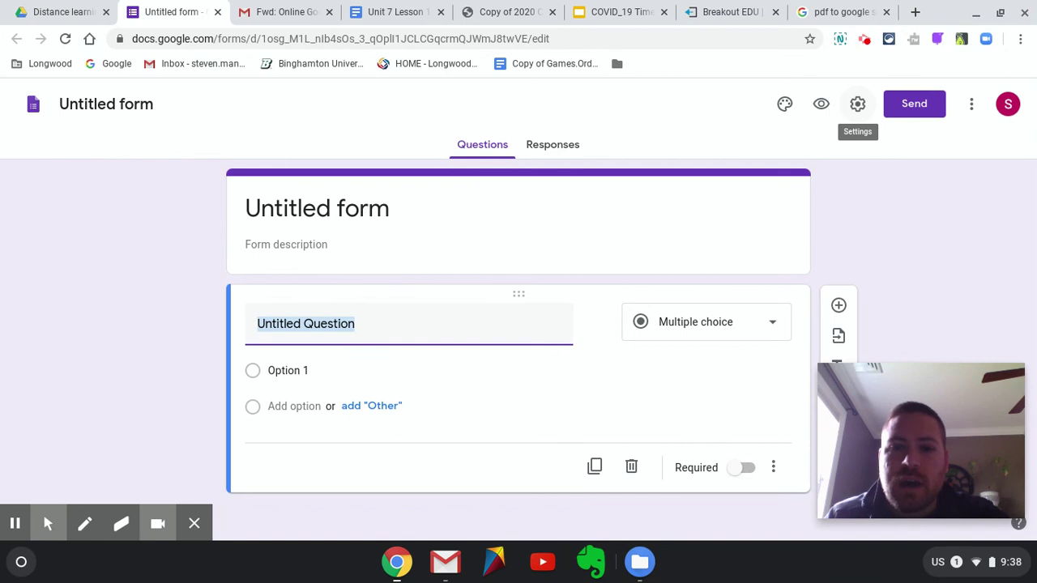
Set the form to collect email addresses, send response receipts if the respondent requests it, and limit to 1 response
click(858, 112)
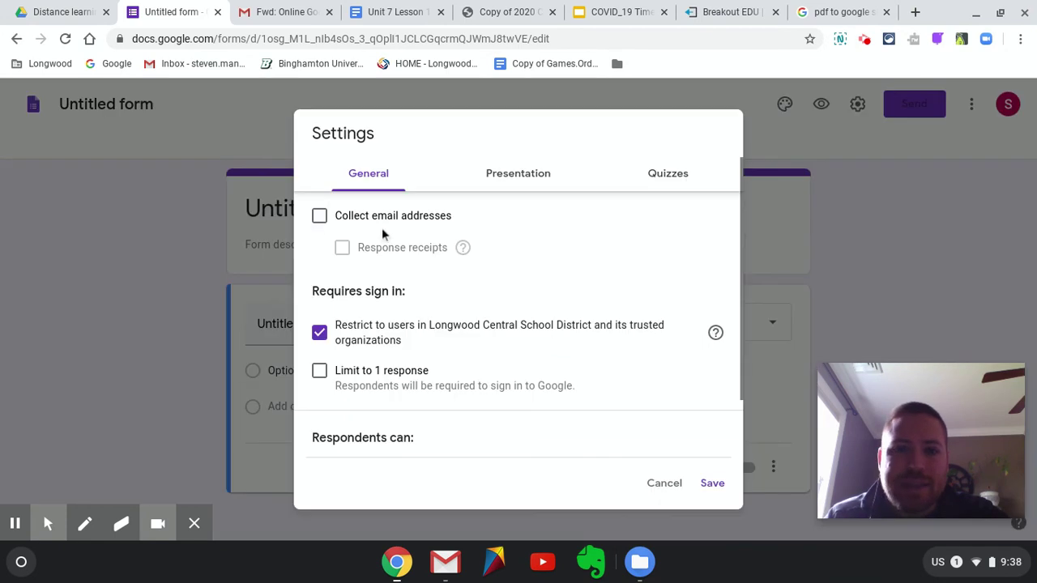
click(321, 219)
click(343, 247)
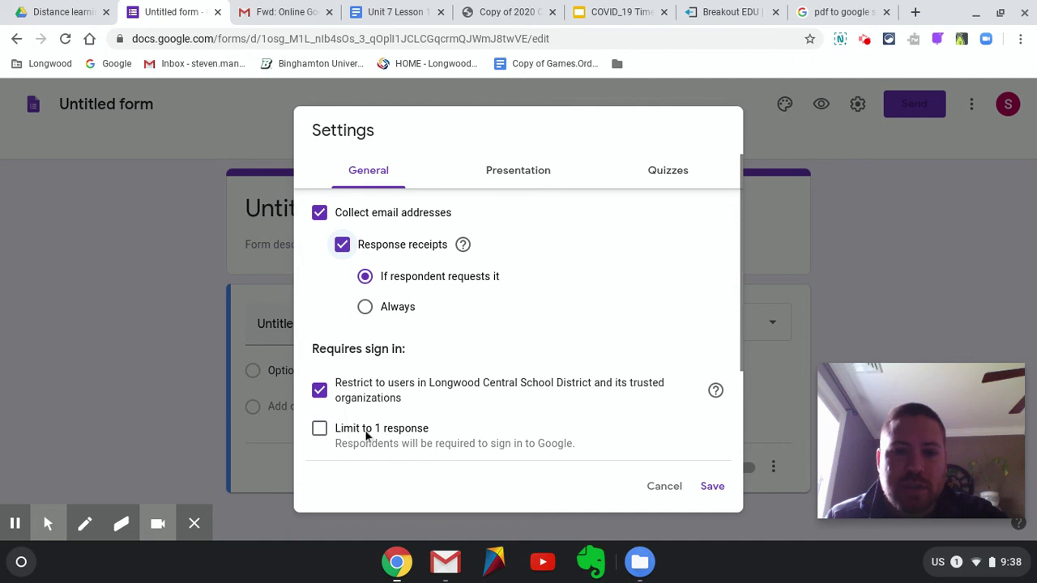
click(321, 434)
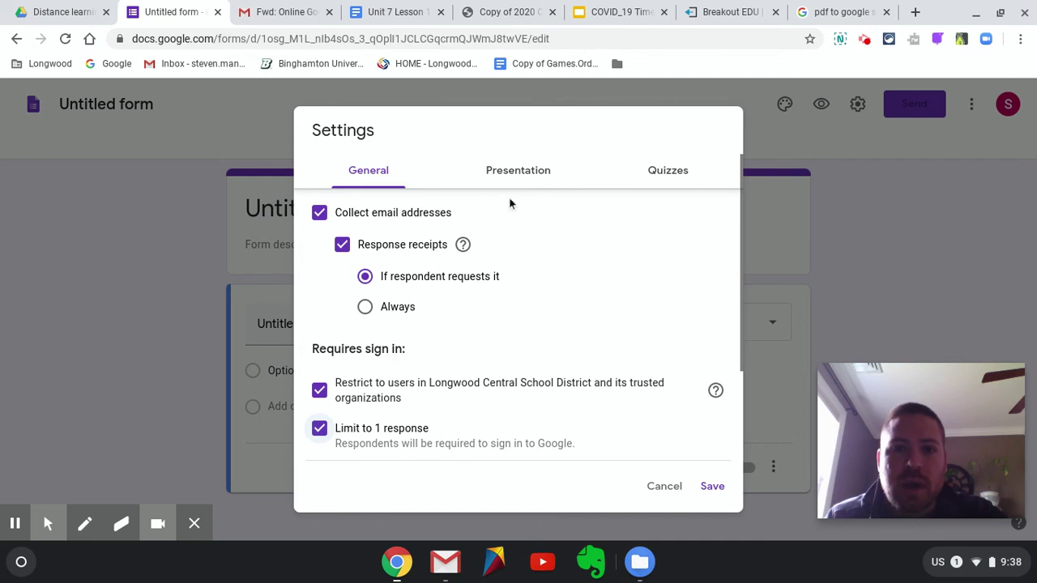
Make the form a quiz with grades released immediately after each submission
click(519, 177)
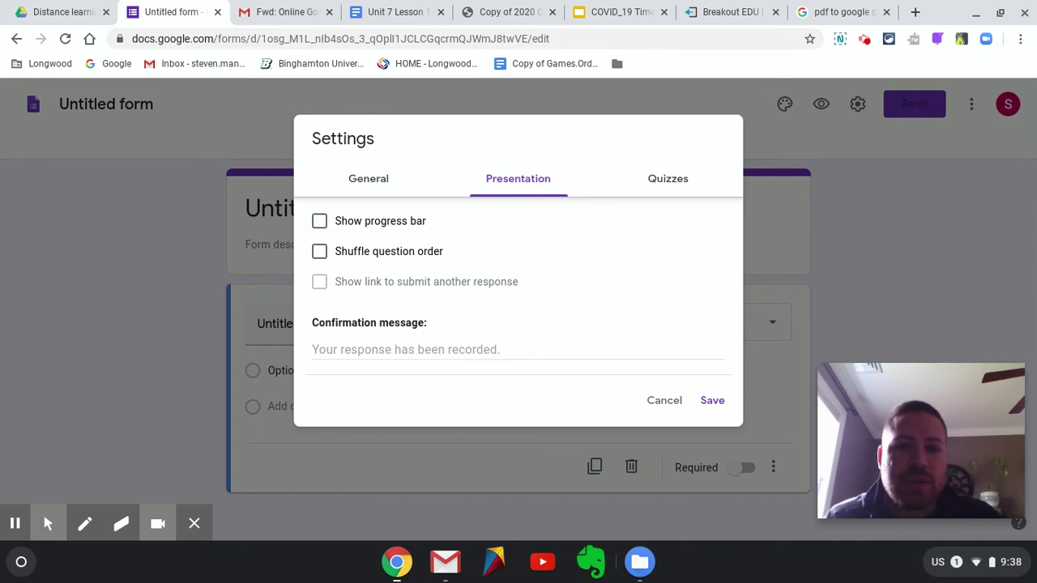
click(670, 192)
click(332, 210)
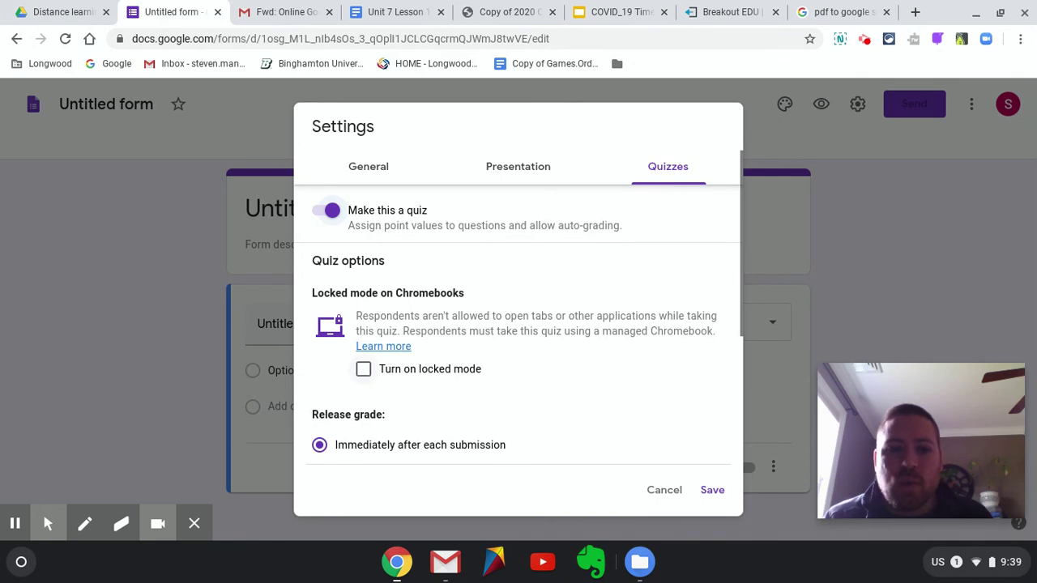
click(320, 455)
click(320, 452)
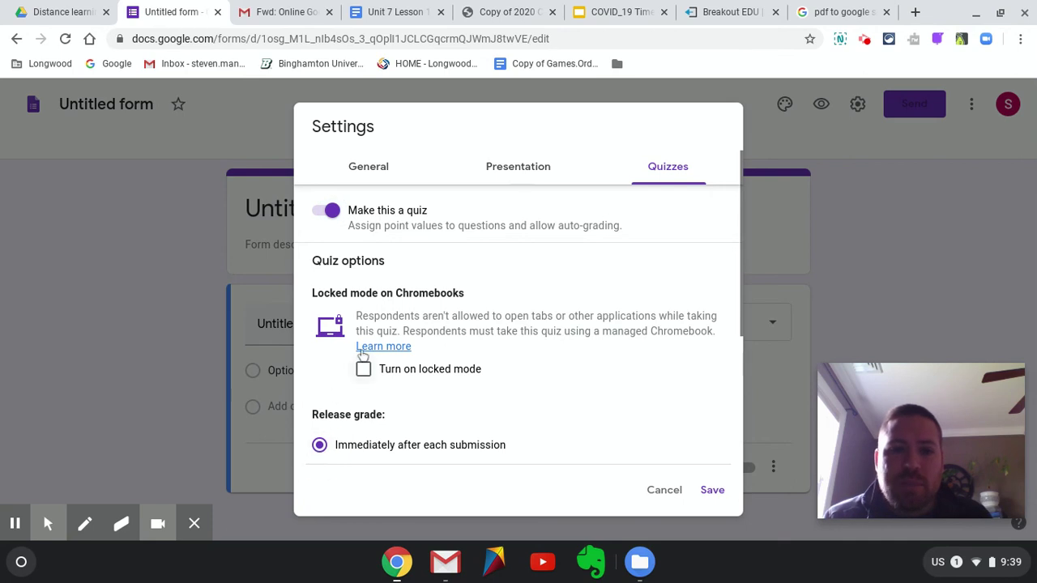
Review the general and presentation options, then save the form settings with Make this a quiz enabled
click(367, 175)
scroll(501, 285, down, 2)
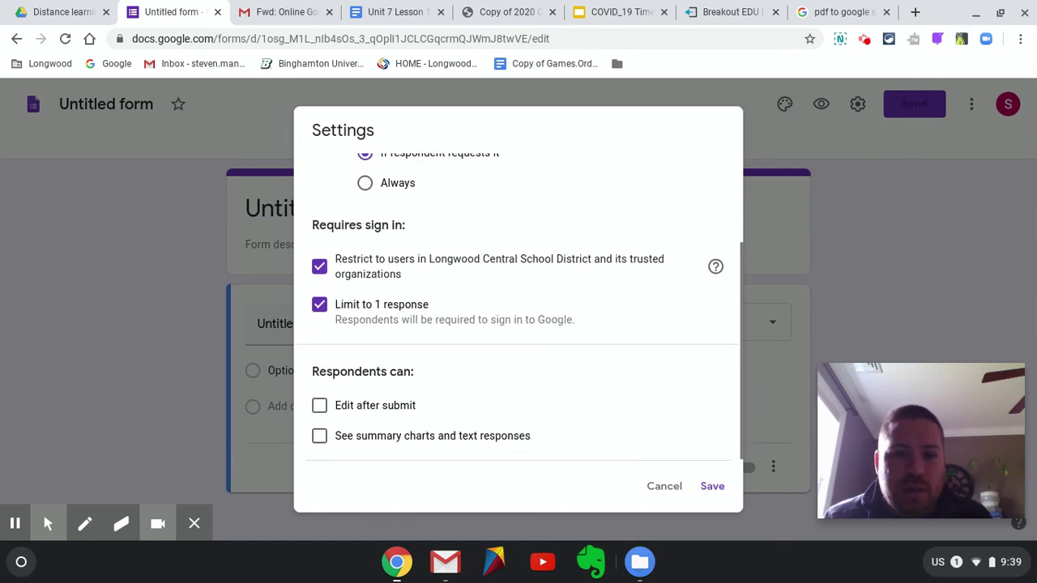
scroll(518, 307, up, 3)
click(530, 175)
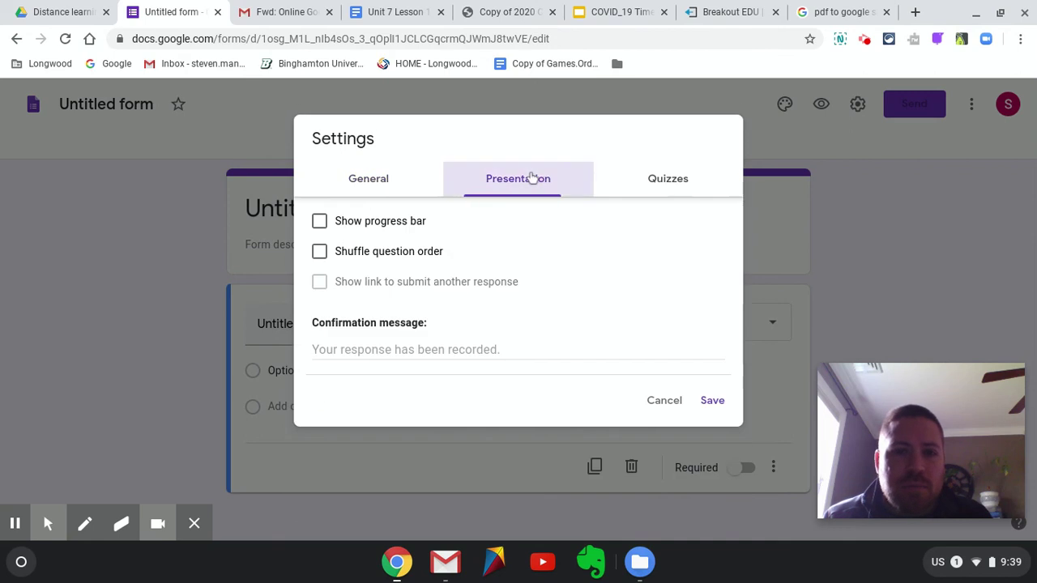
click(685, 177)
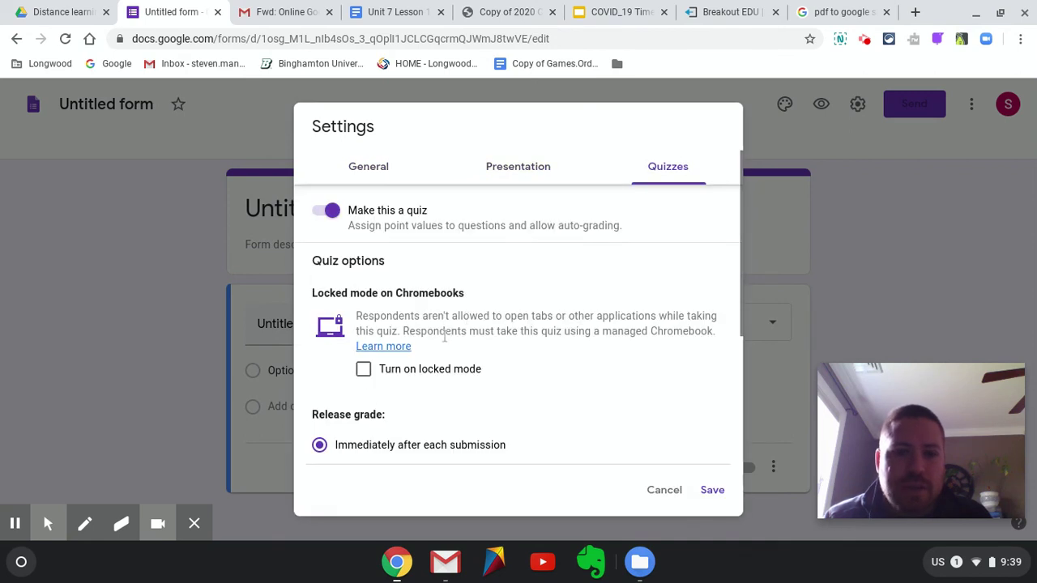
click(321, 213)
click(328, 216)
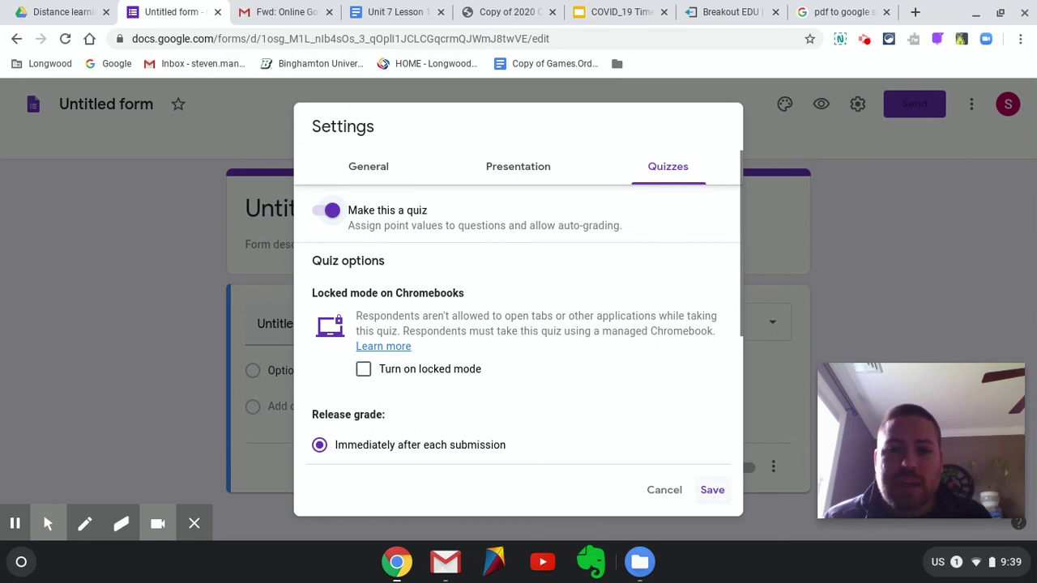
click(708, 491)
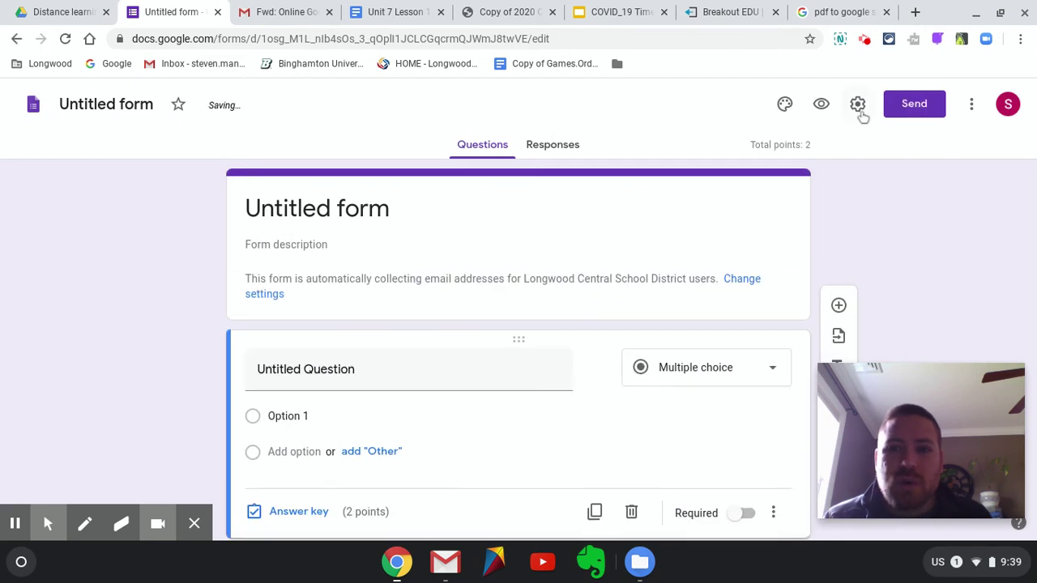
Reopen the form settings to check the saved general and quiz options, and close them by saving
click(858, 105)
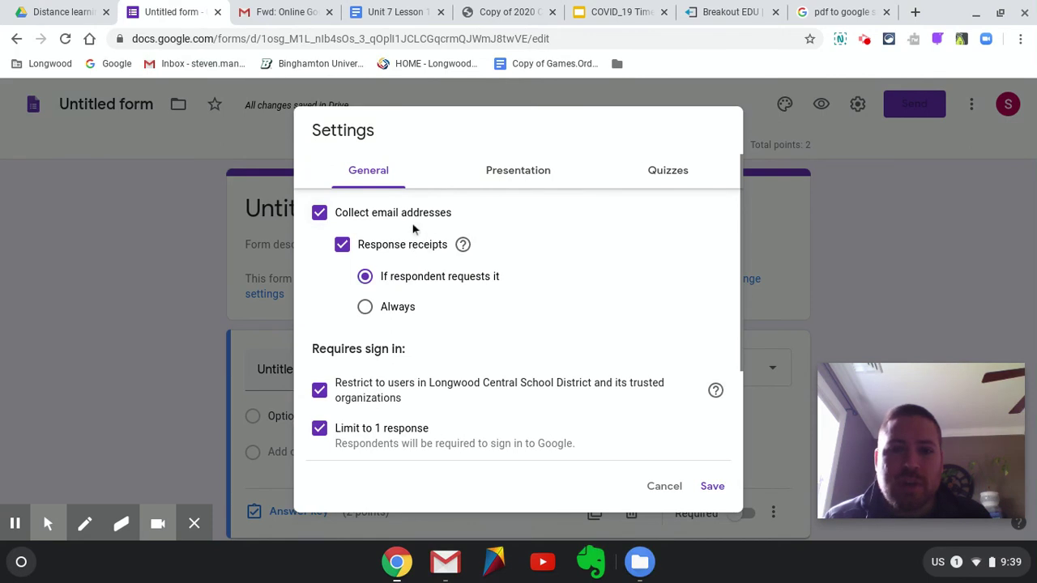
click(667, 173)
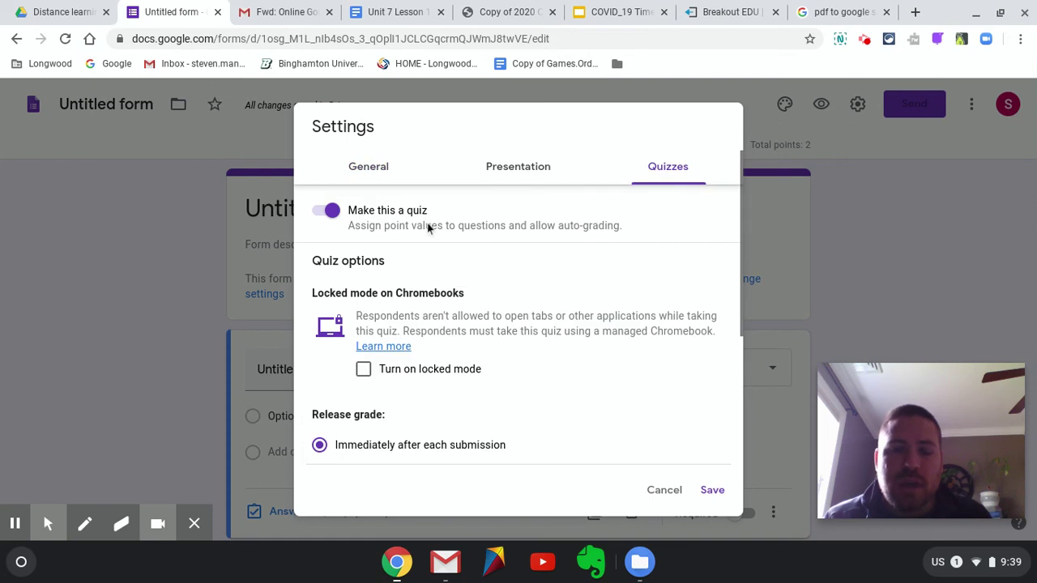
click(377, 177)
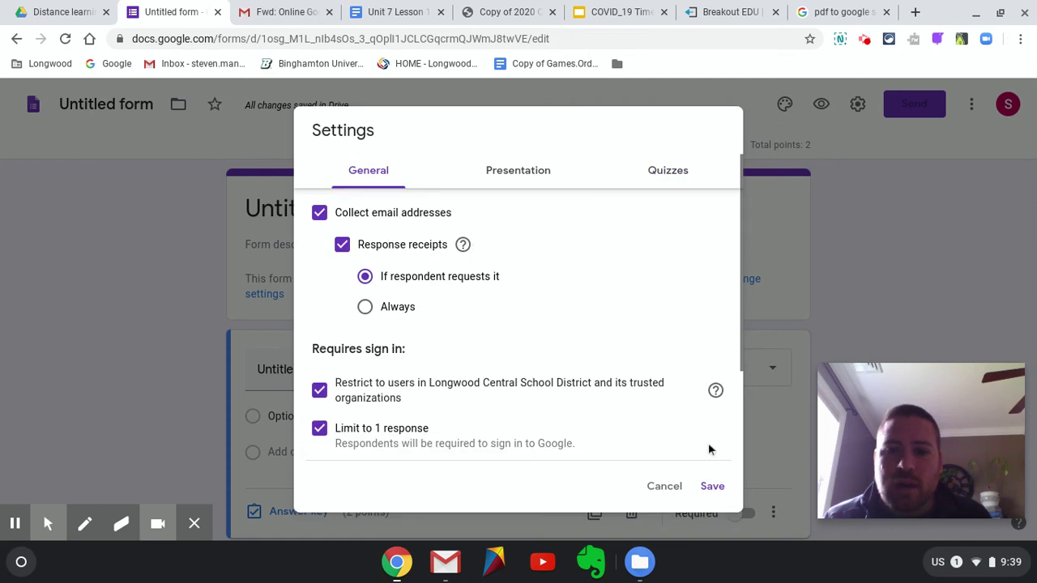
click(713, 487)
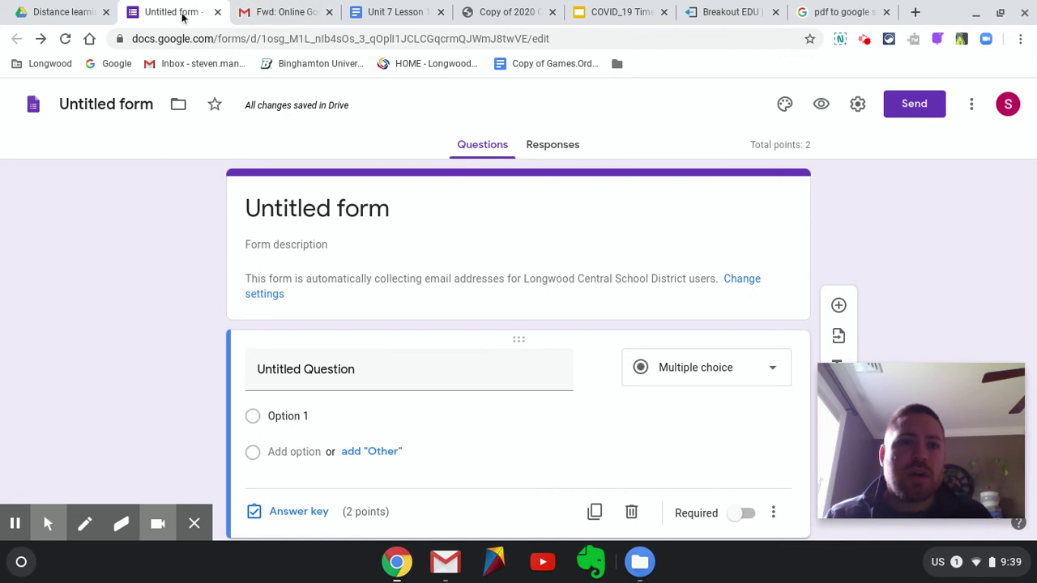
Move the form's browser tab next to the quiz document and title the form "Unit 7 Lesson 1 Quiz"
drag(183, 12, 291, 13)
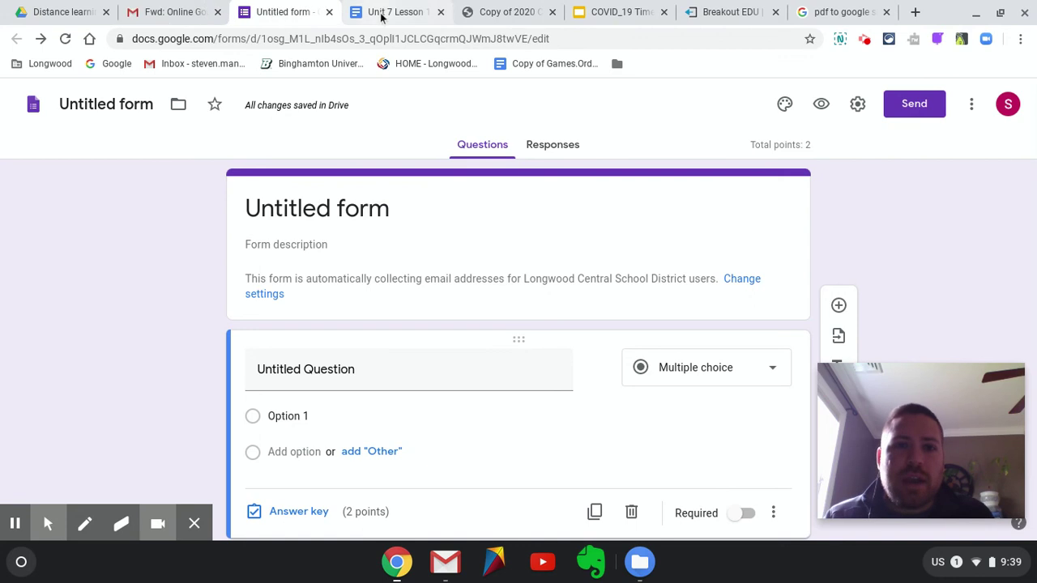
click(110, 113)
text(Unit)
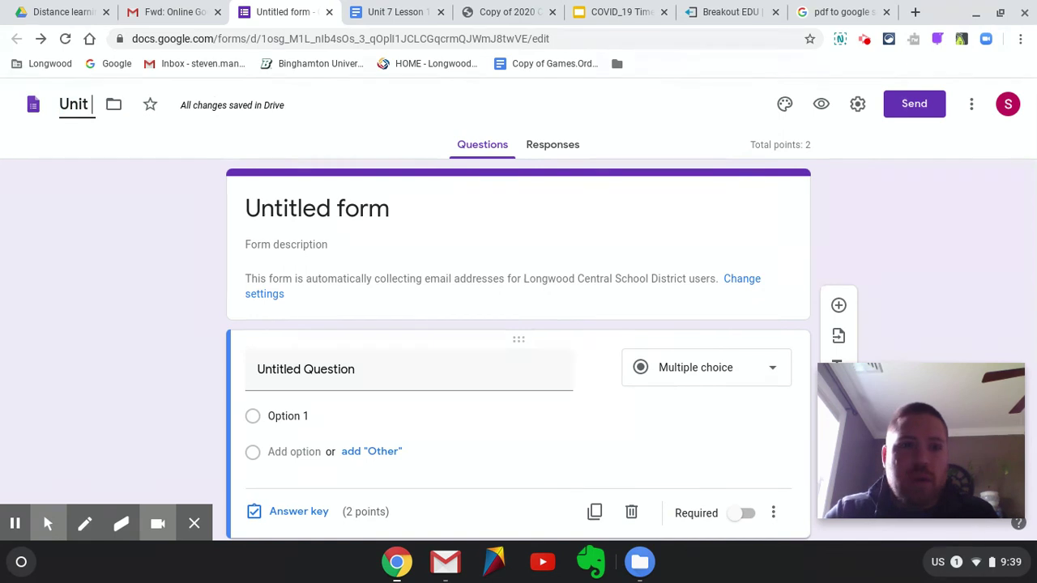
text( 7 Lesson)
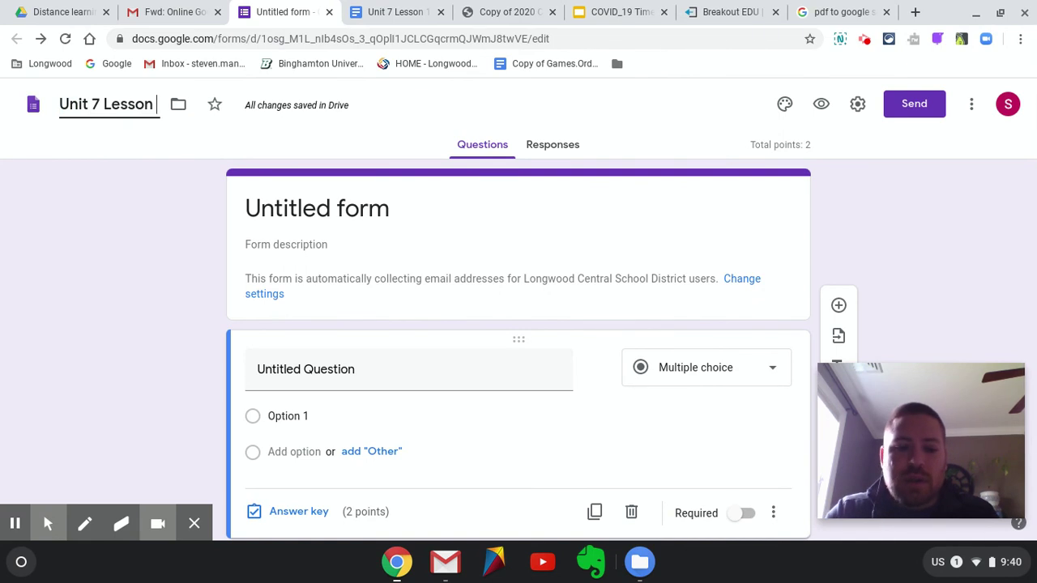
text( 1 Quiz)
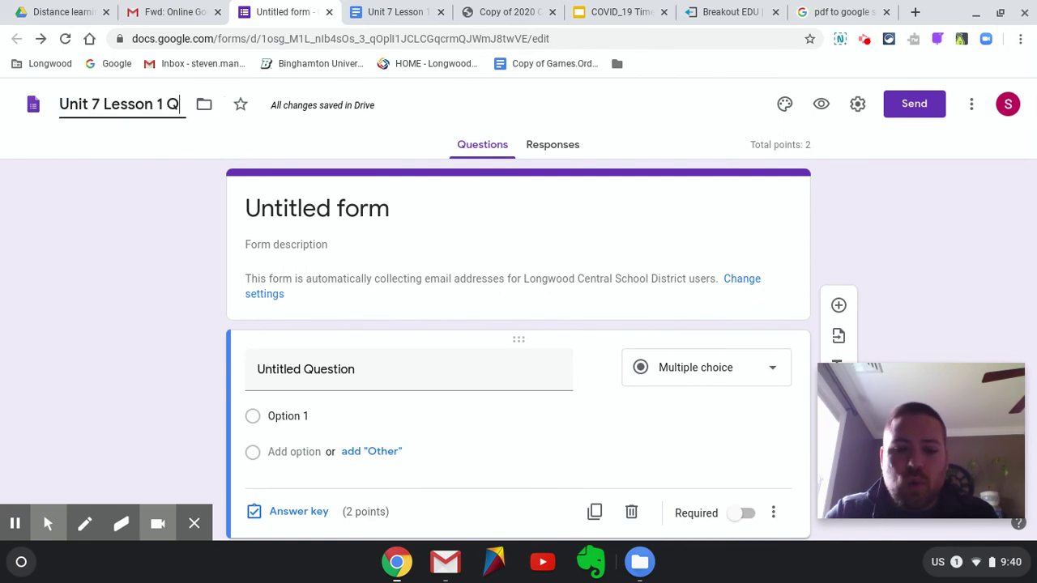
Examine the questions and answer choices in the Unit 7 Lesson 1 quiz (1) document
click(391, 23)
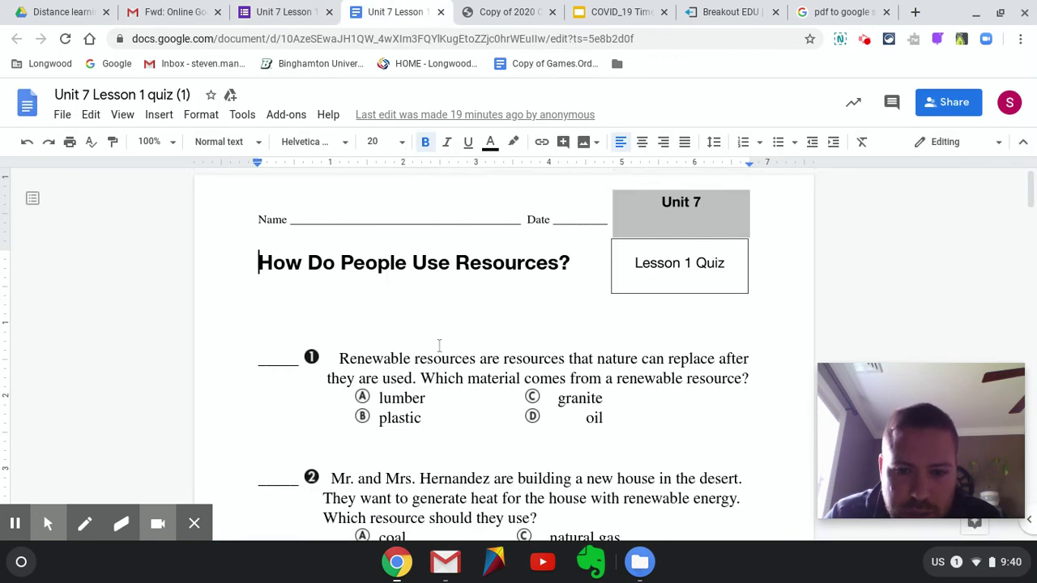
scroll(438, 344, down, 2)
scroll(439, 345, up, 2)
scroll(439, 345, down, 6)
scroll(439, 346, down, 6)
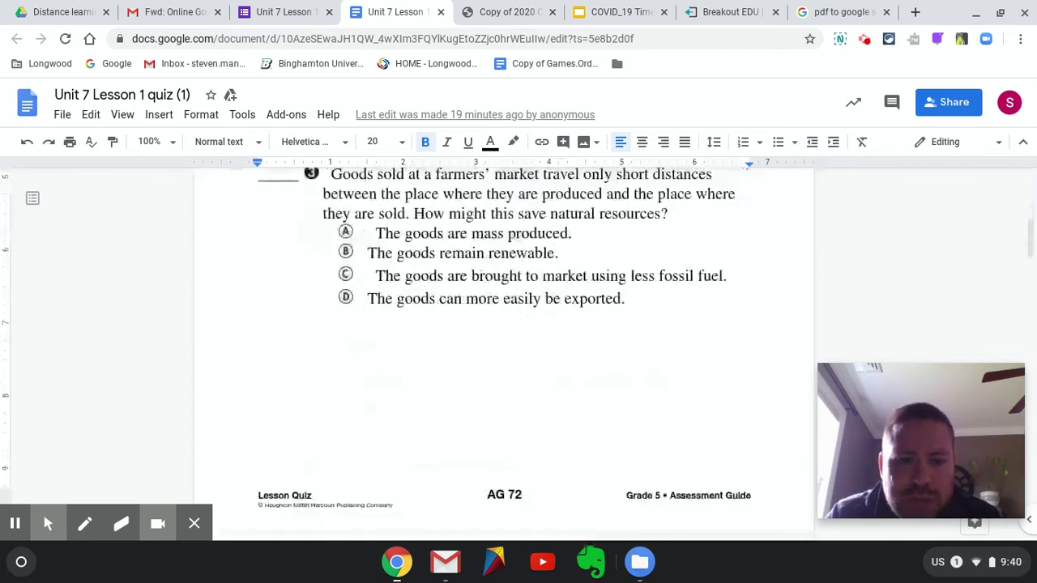
scroll(440, 345, down, 1)
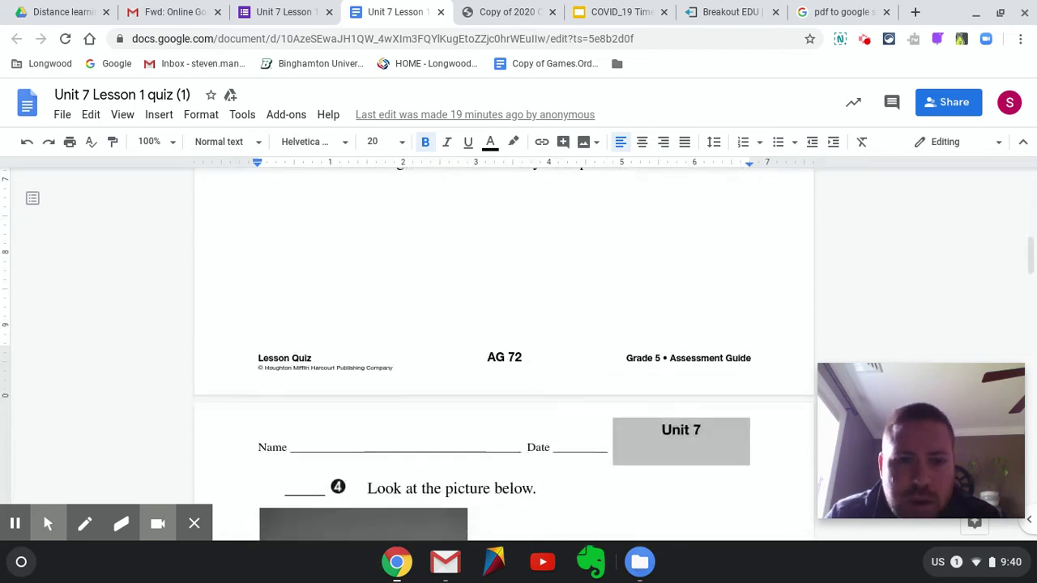
scroll(439, 346, up, 10)
scroll(439, 346, up, 3)
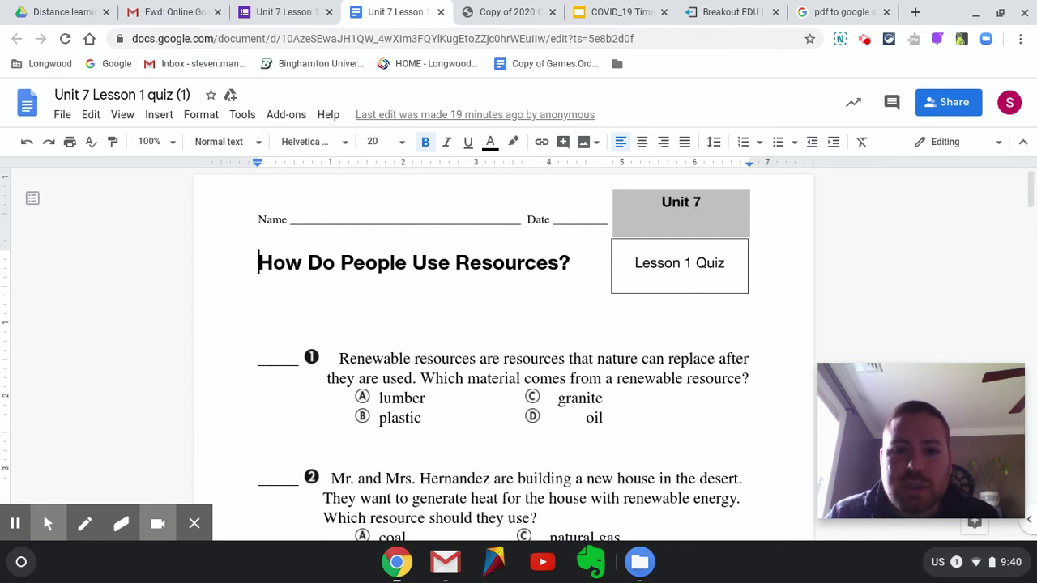
scroll(502, 356, down, 3)
scroll(503, 357, up, 3)
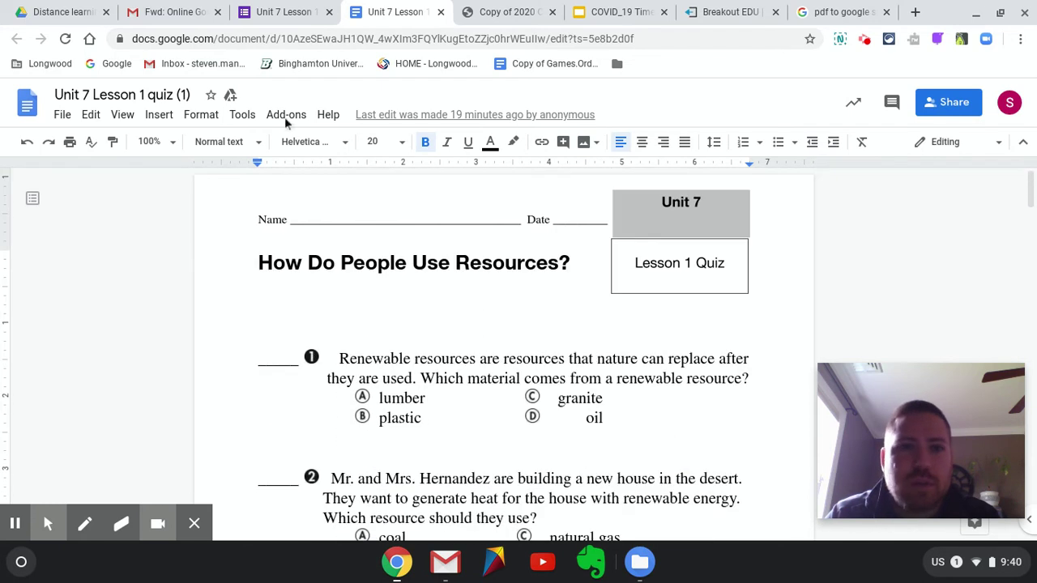
Return to the form and choose Multiple choice as the type of the first question
click(280, 12)
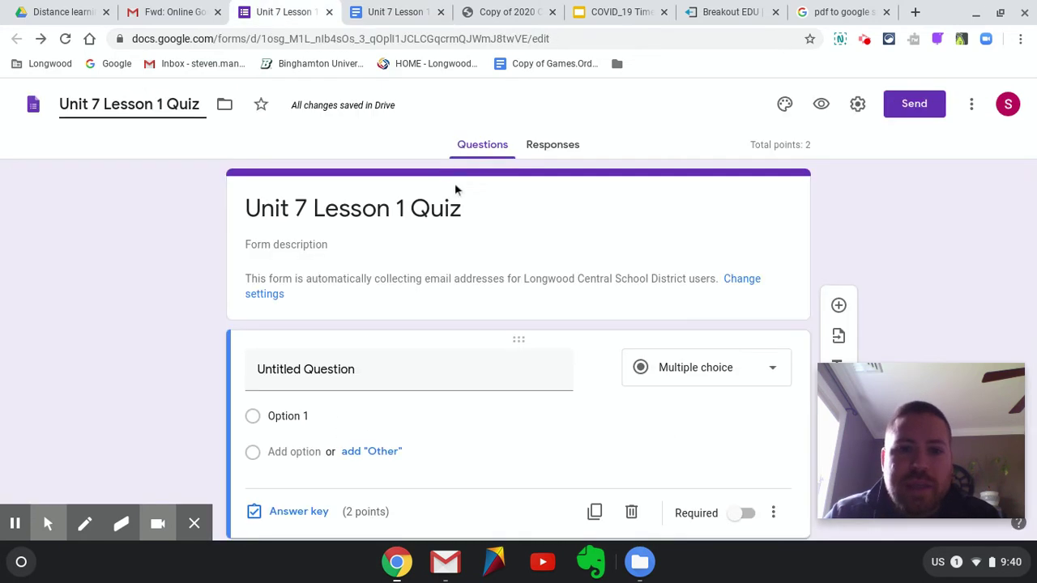
scroll(455, 183, down, 1)
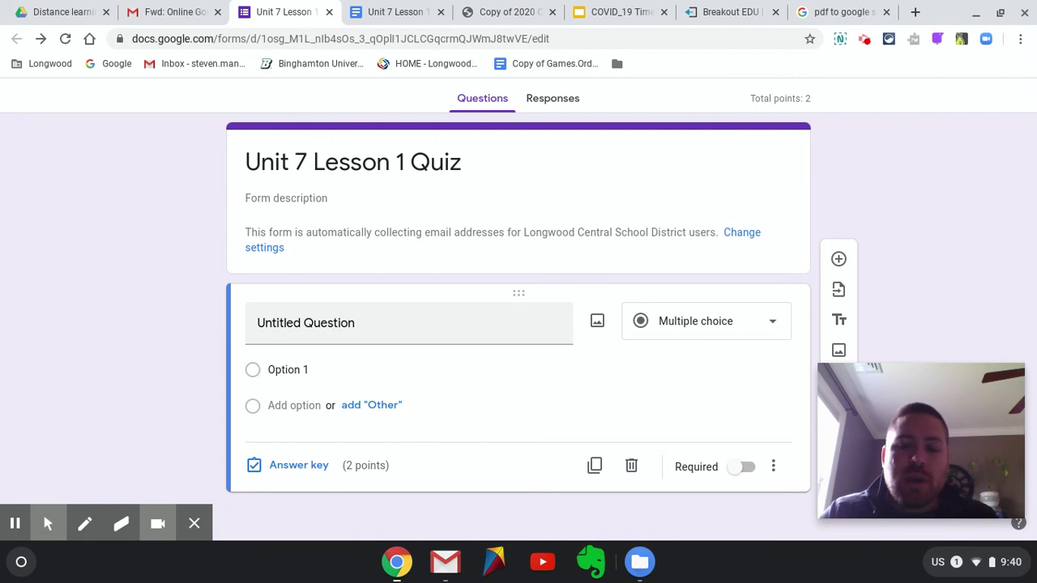
click(773, 327)
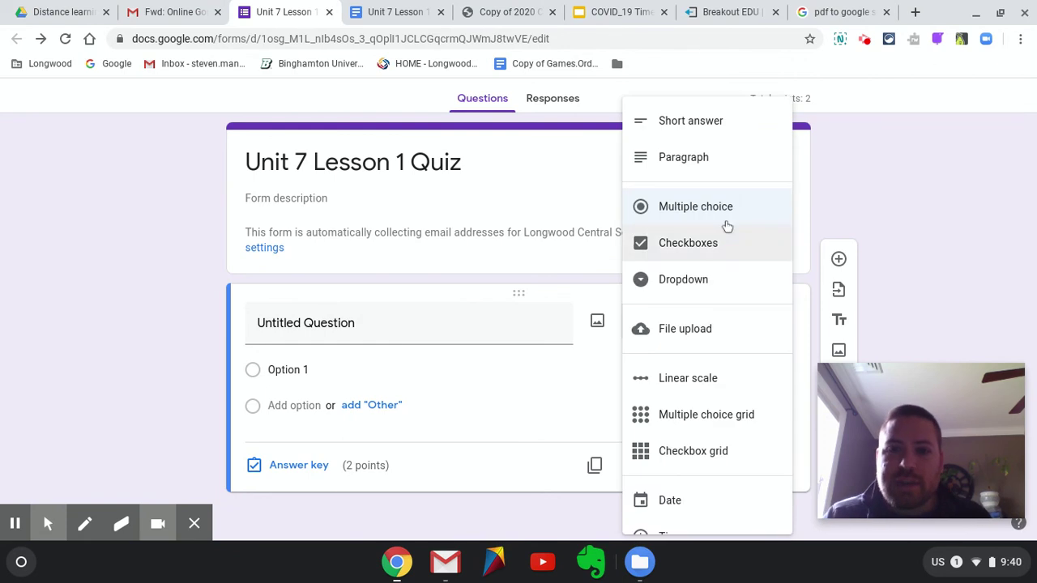
click(660, 214)
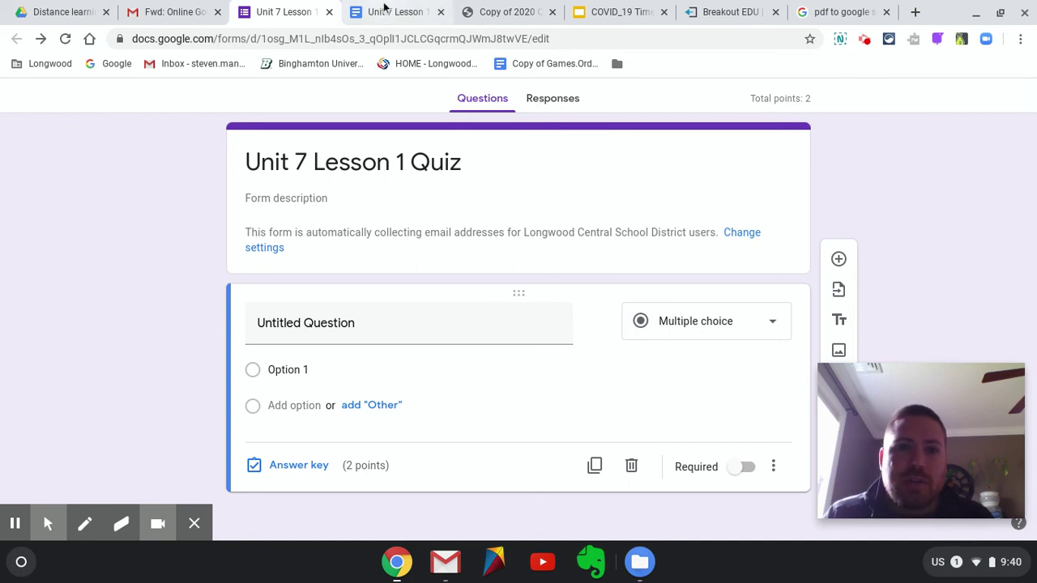
Enter "jhgjhgjhg" as the question text and "kjhkjh" as its first answer option
click(371, 334)
text(jhgjhgjhg)
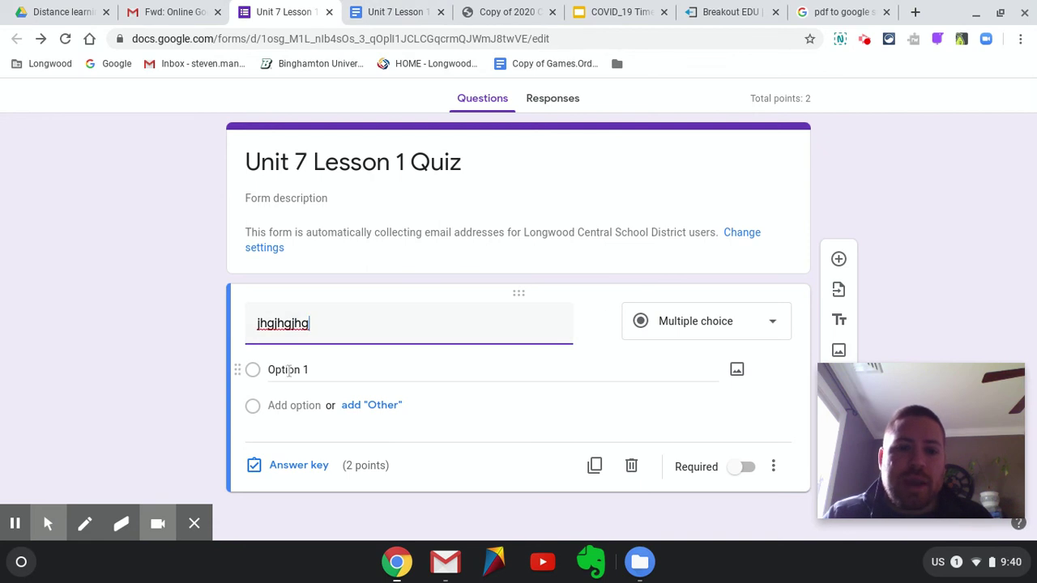
click(289, 370)
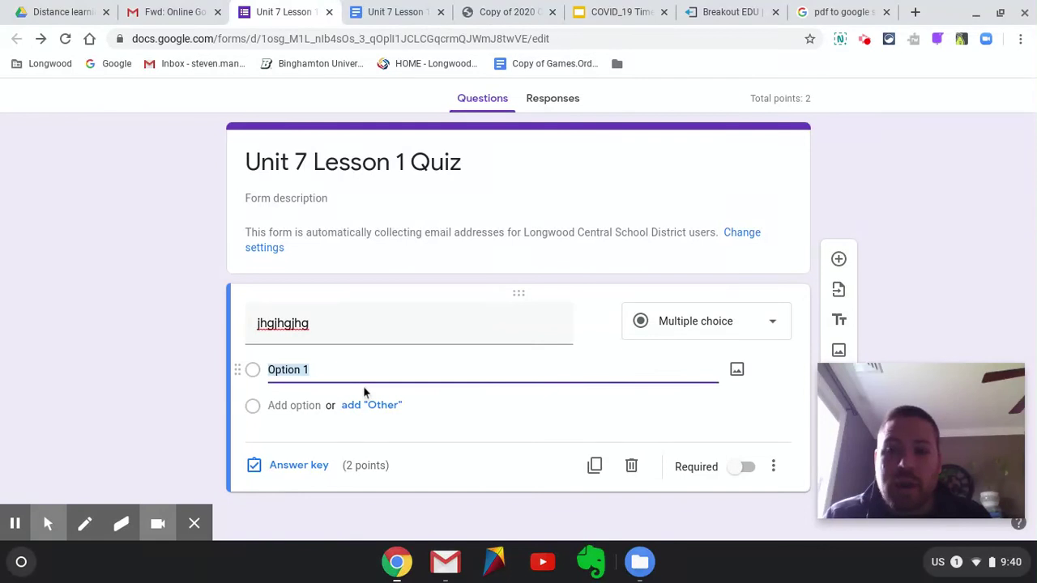
text(kjhkjh)
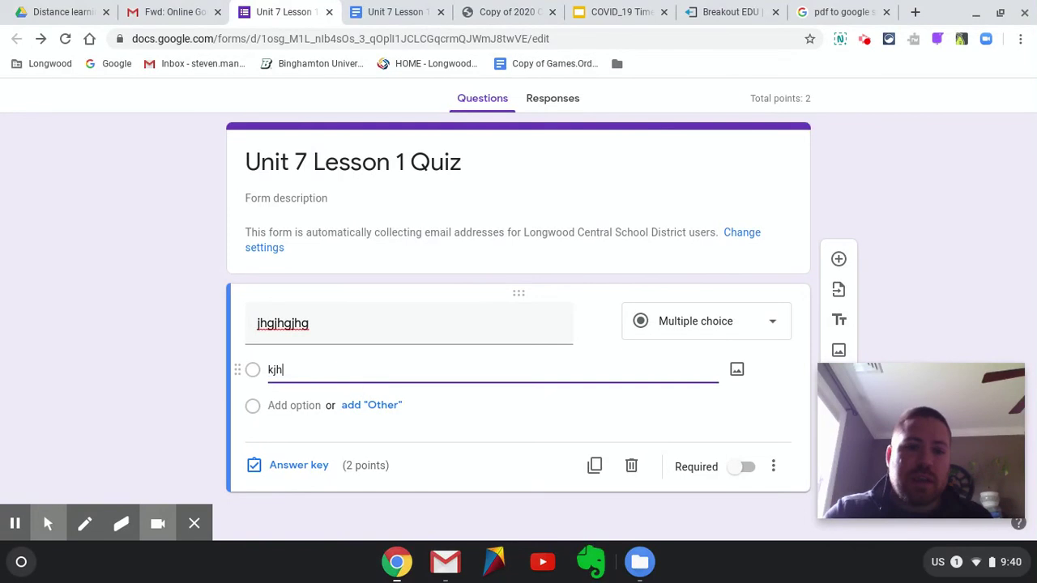
Add "lkjl;kj", "kjlj" and "oiuoiu" as further answer options of the multiple-choice question
click(293, 407)
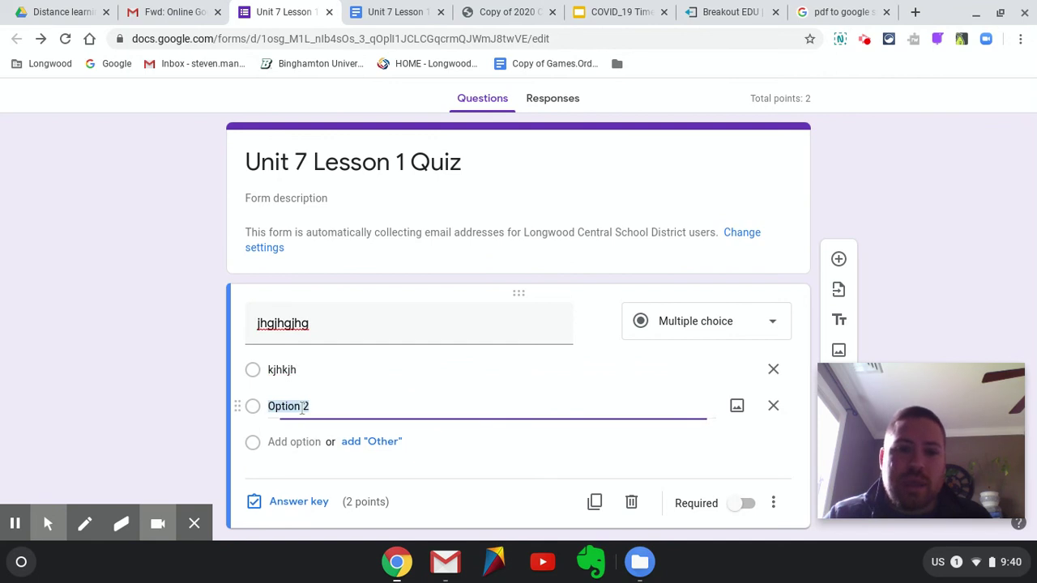
text(lkjl;kj)
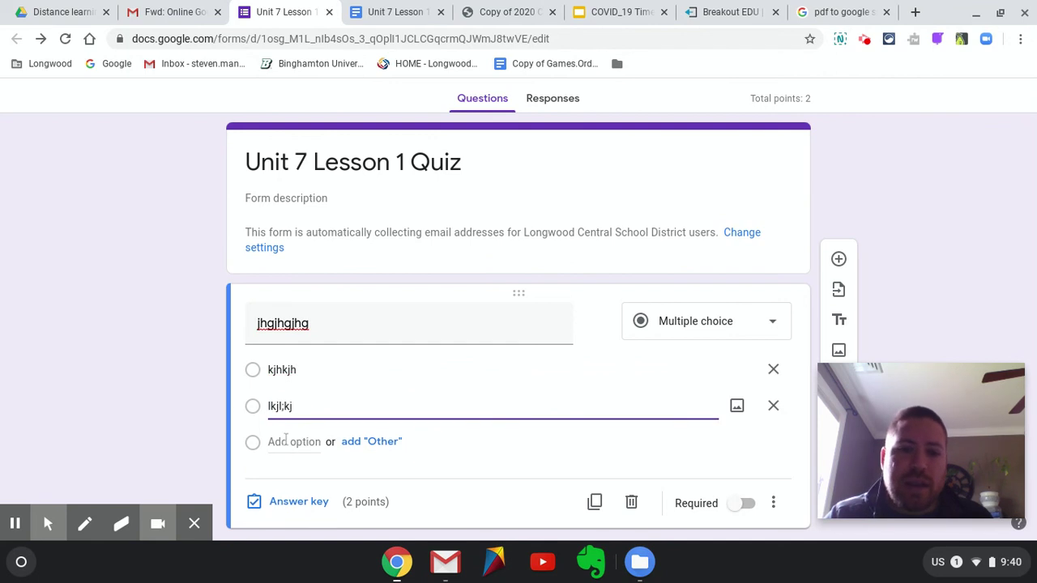
click(286, 442)
text(kjlj)
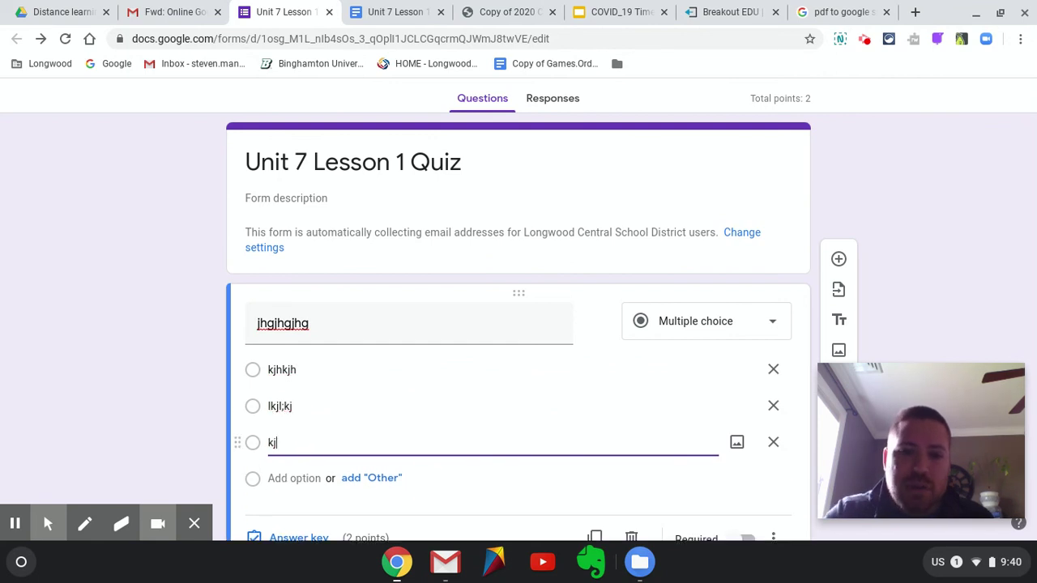
click(296, 478)
text(oiuoiu)
scroll(412, 413, down, 2)
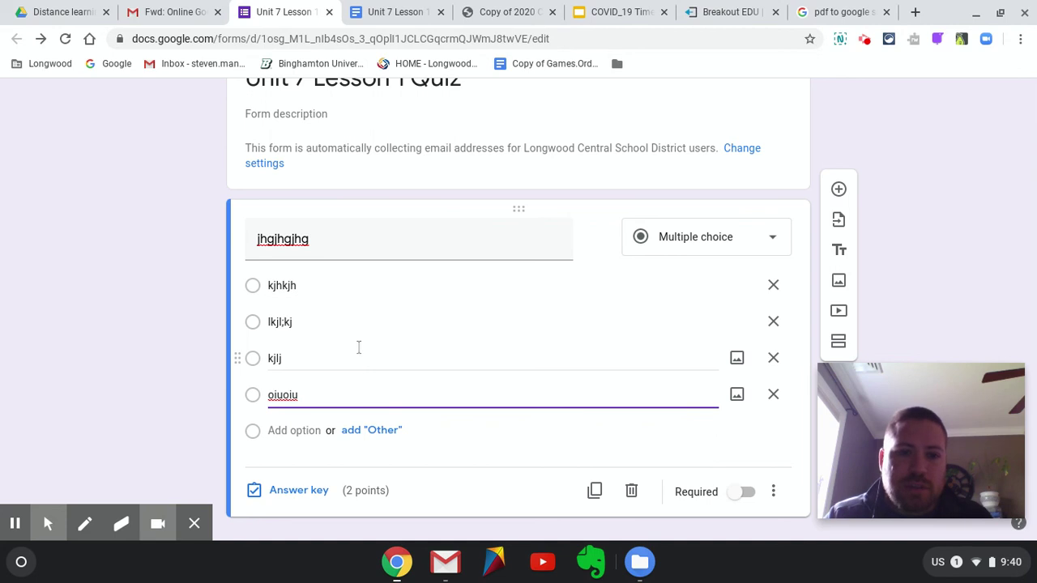
click(480, 438)
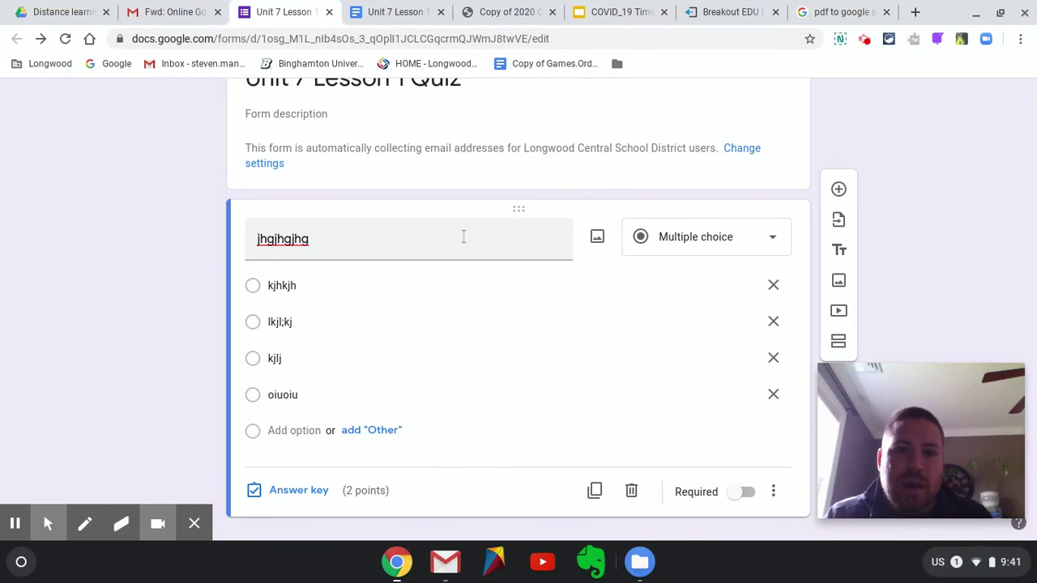
Start inserting an image for the question and look through the Google Drive, camera and upload sources, dismissing the camera access request
click(598, 238)
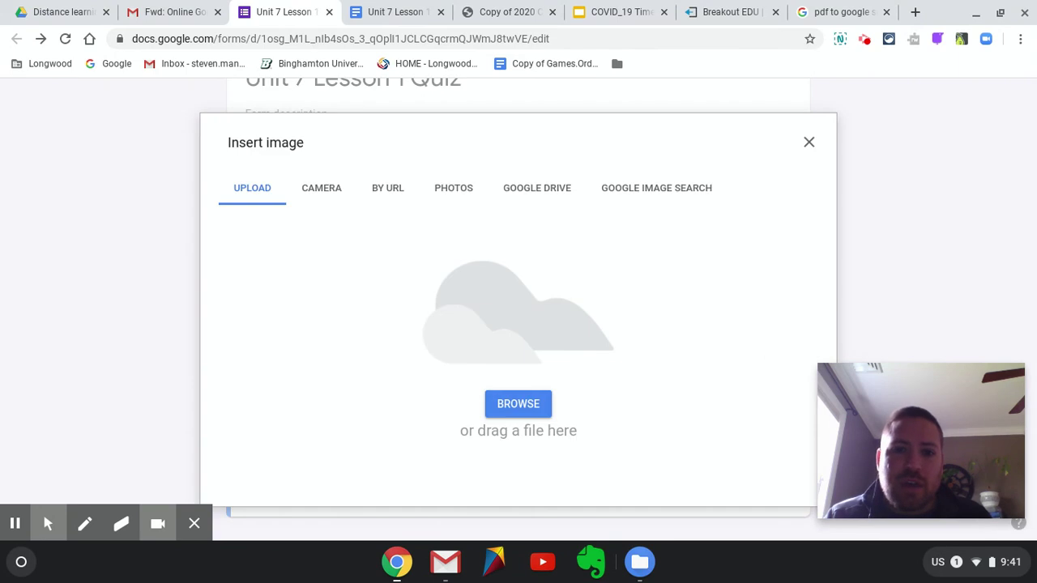
click(527, 195)
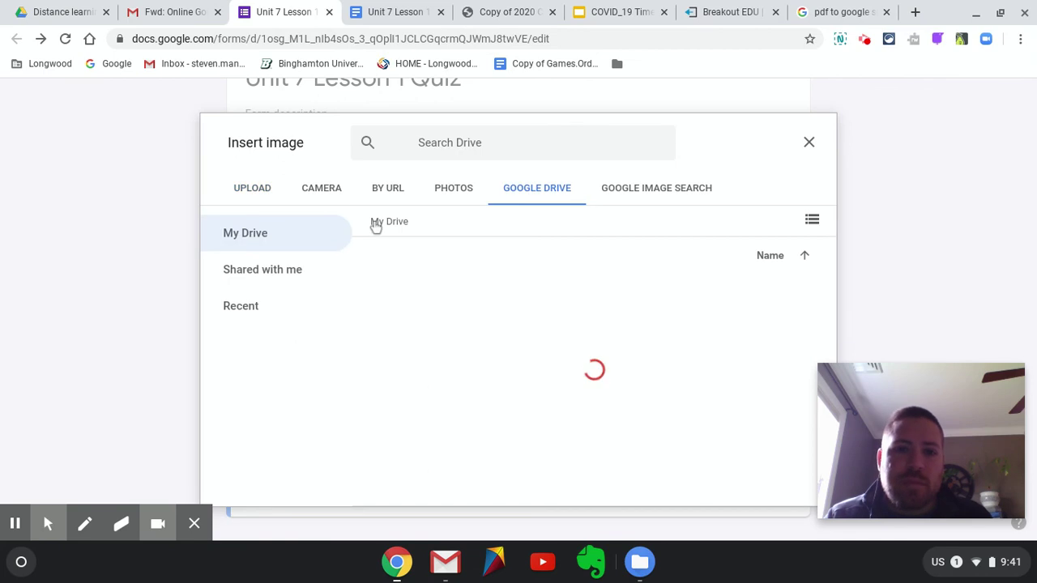
click(321, 188)
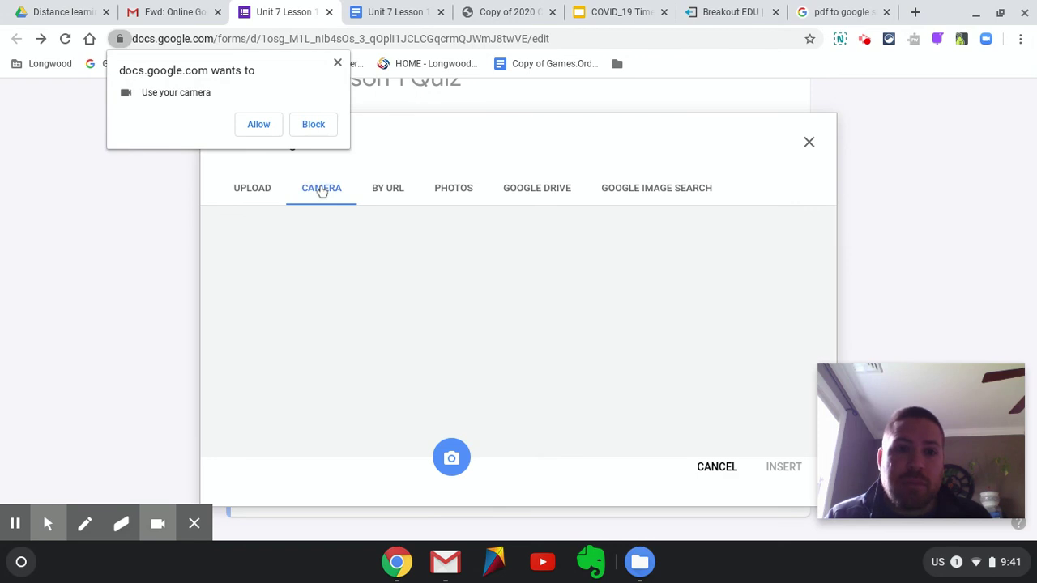
click(338, 63)
click(254, 193)
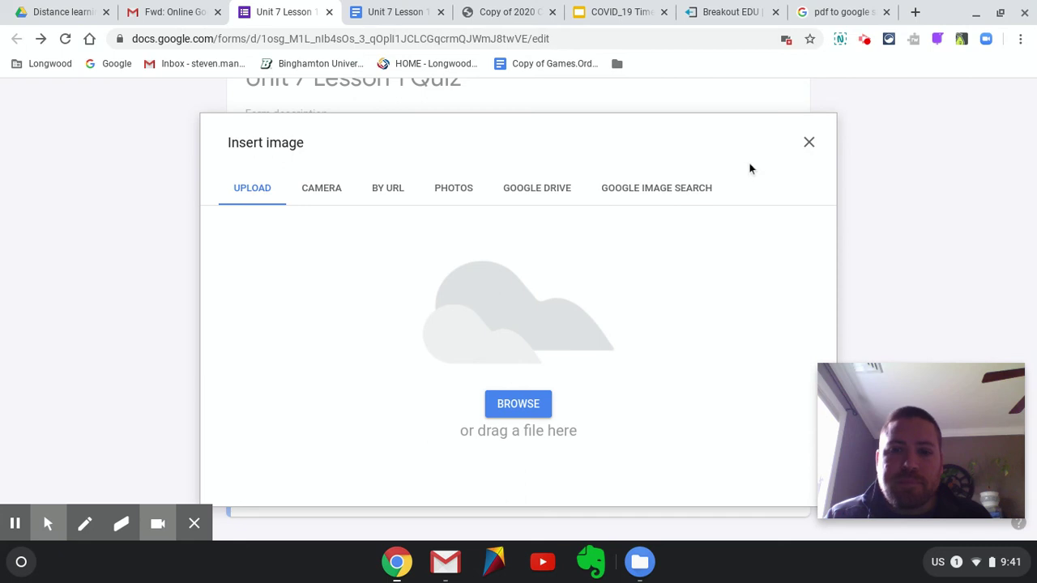
Search Google Images for "Map of USA" as a possible picture for the question
click(693, 190)
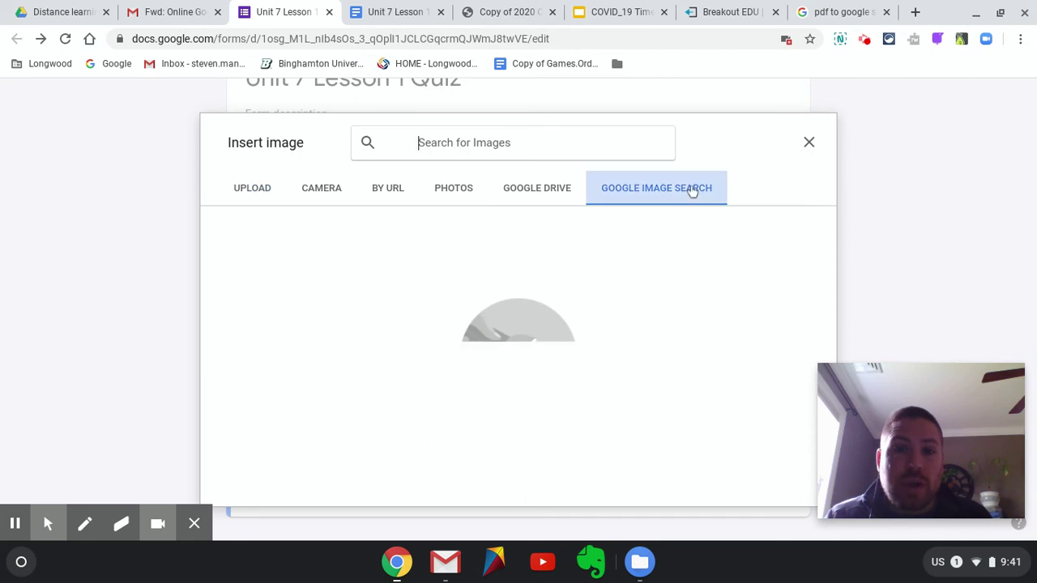
click(541, 145)
text(Map of USA)
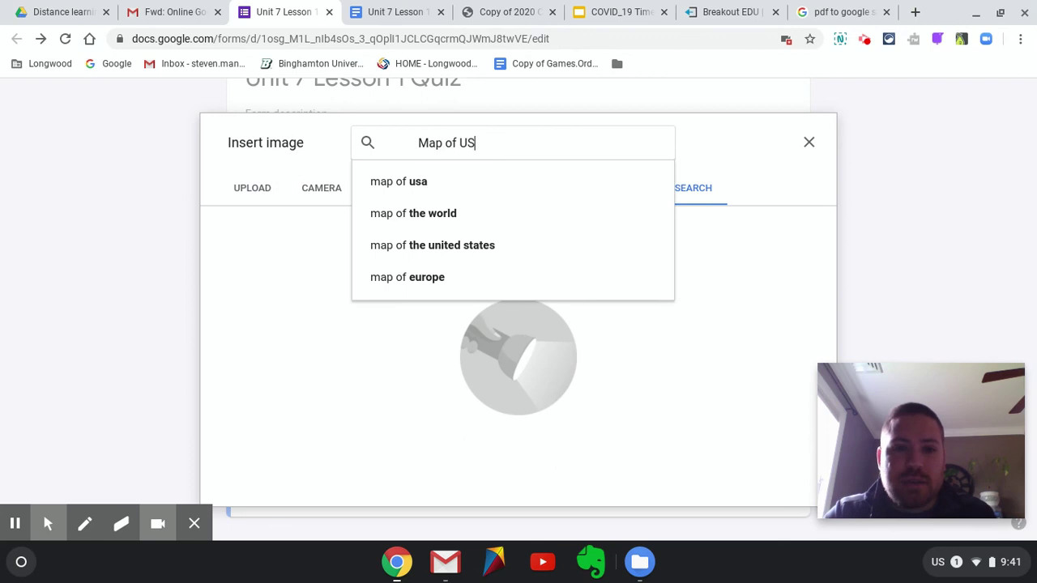
key(Return)
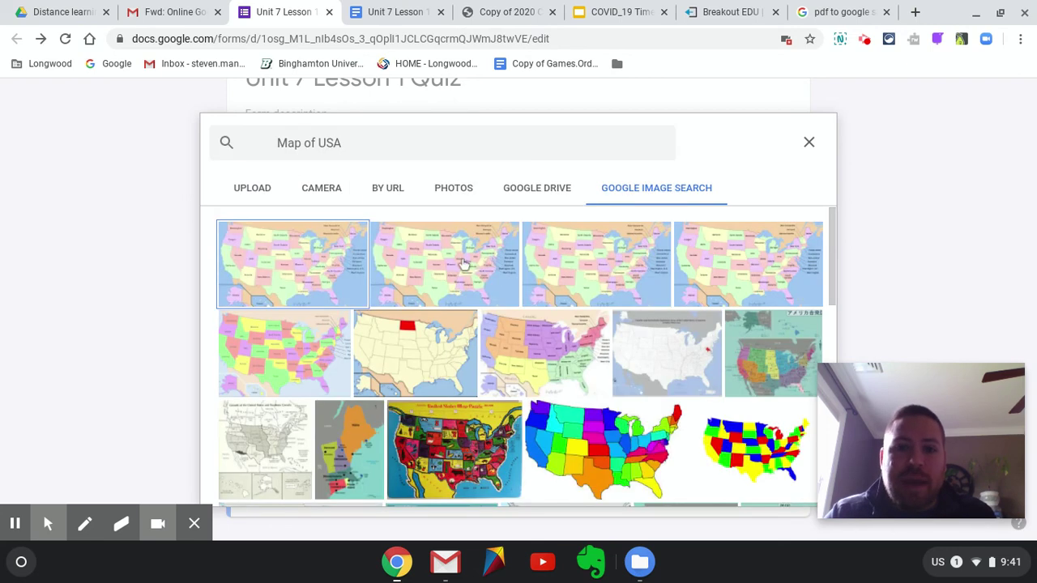
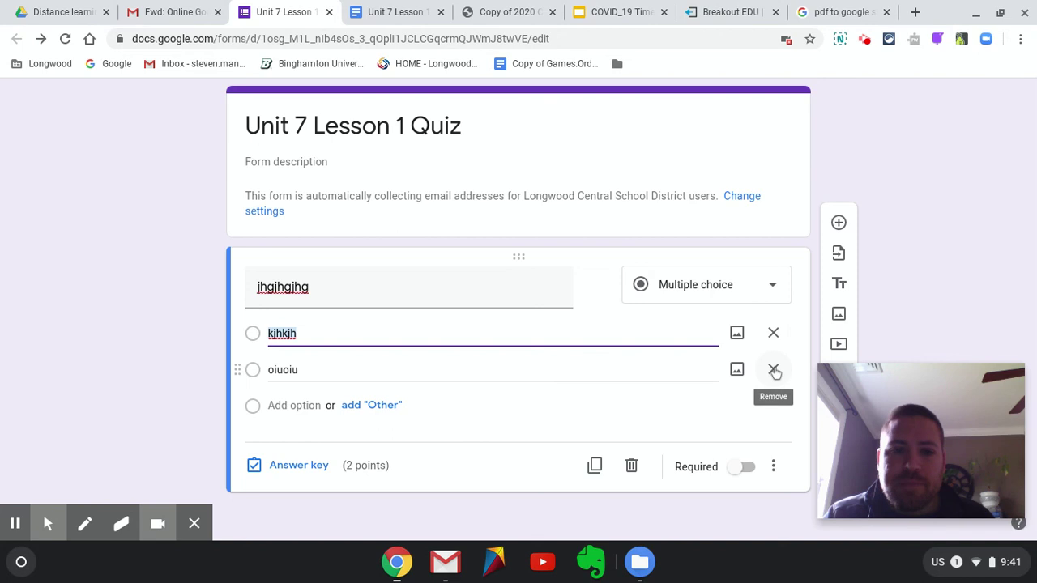
In the question's answer key, set the score to 1 point and mark "oiuoiu" as the correct answer
click(511, 408)
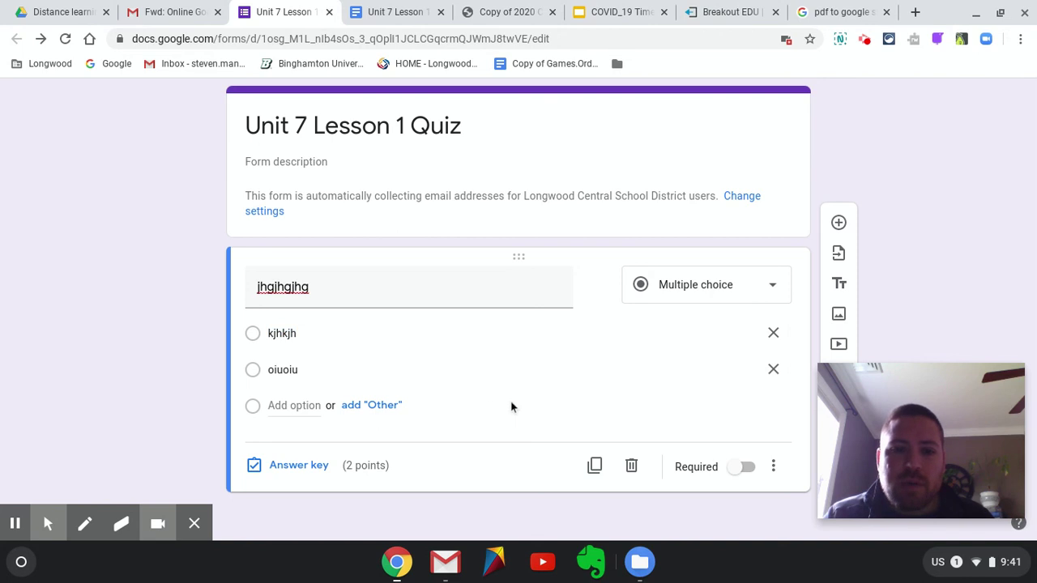
click(299, 467)
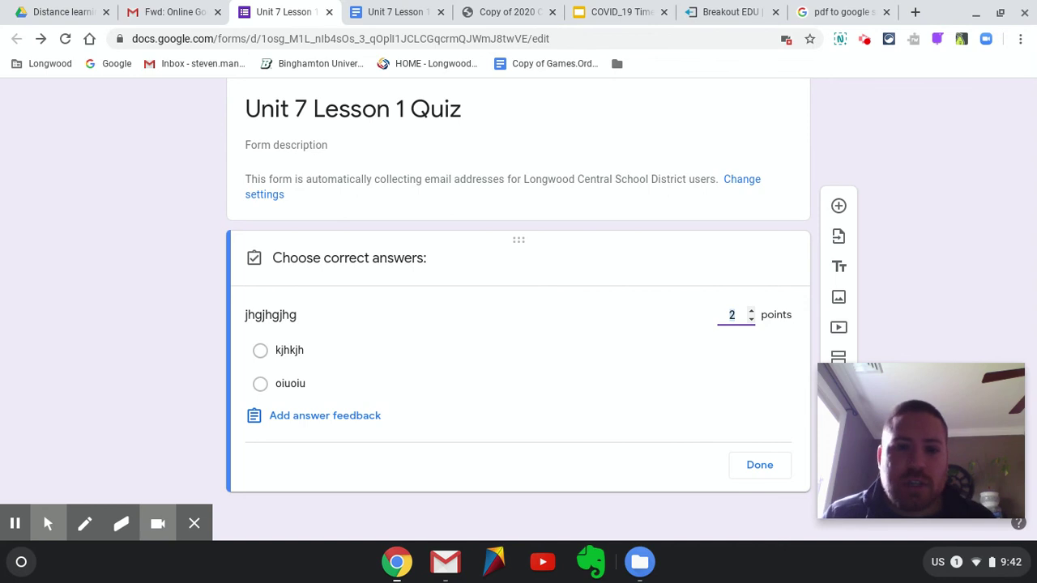
double_click(751, 312)
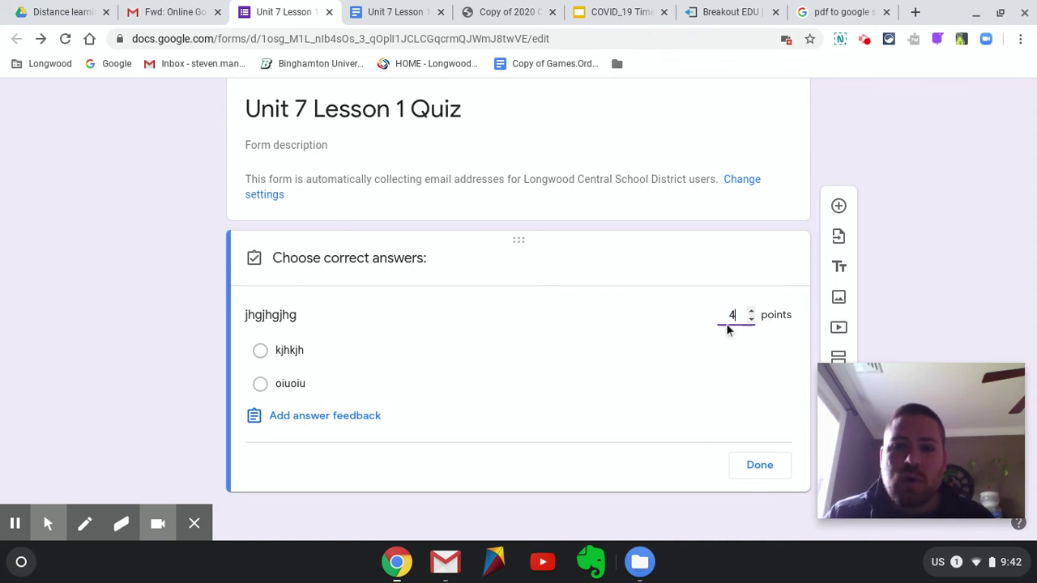
key(BackSpace)
text(1)
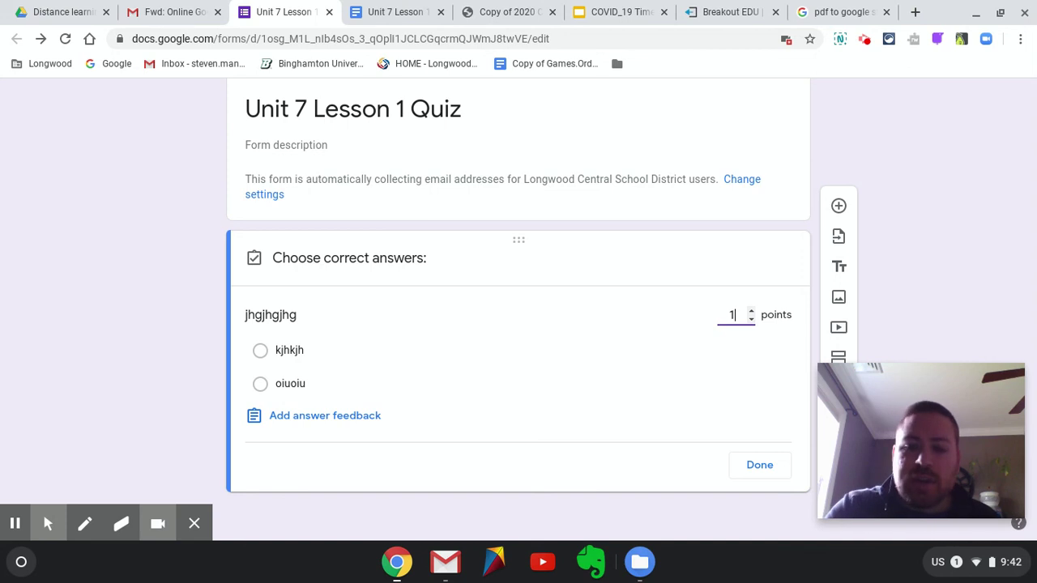
text(0)
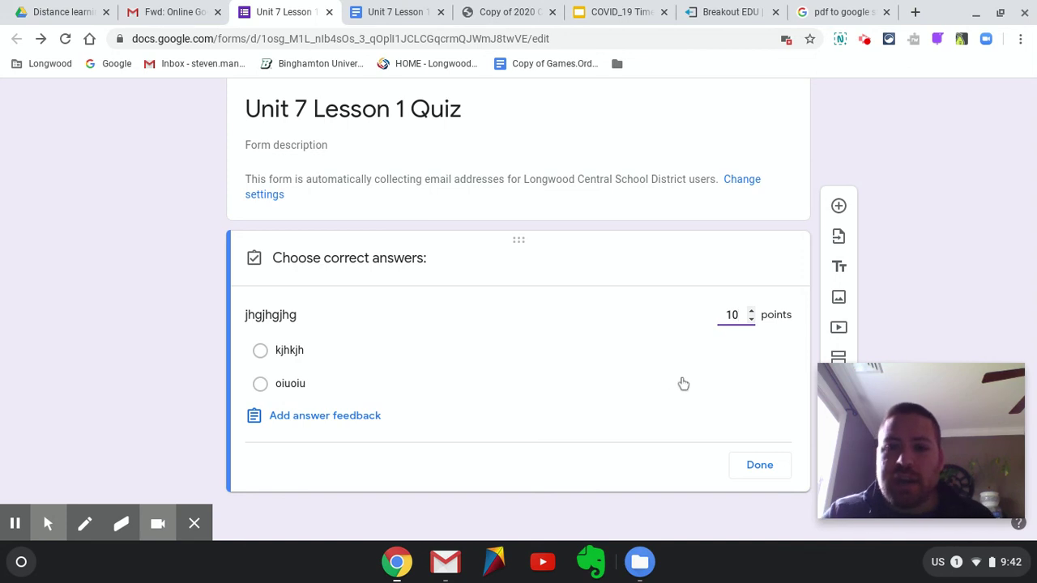
key(BackSpace)
click(615, 409)
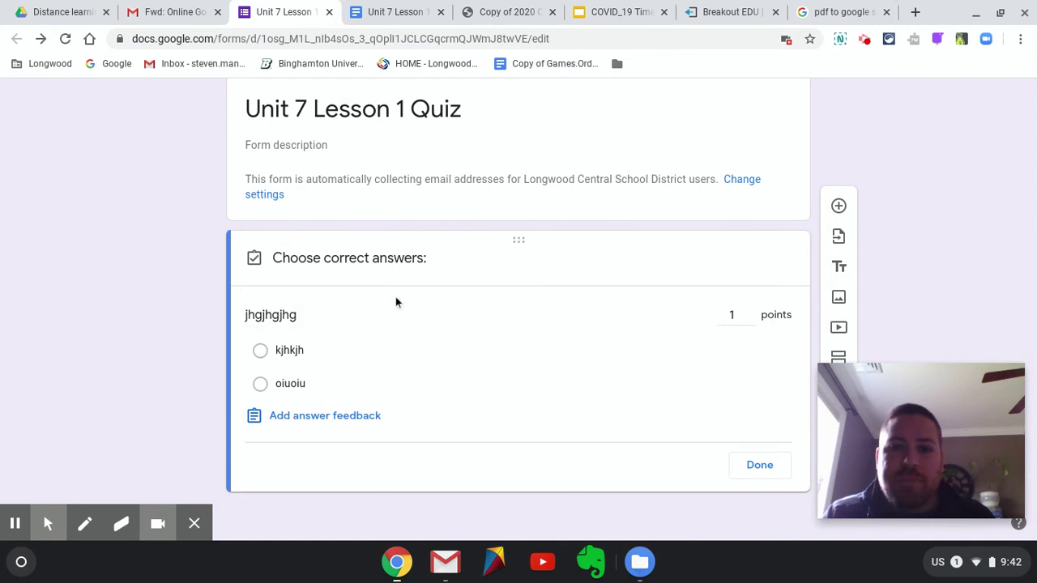
click(292, 391)
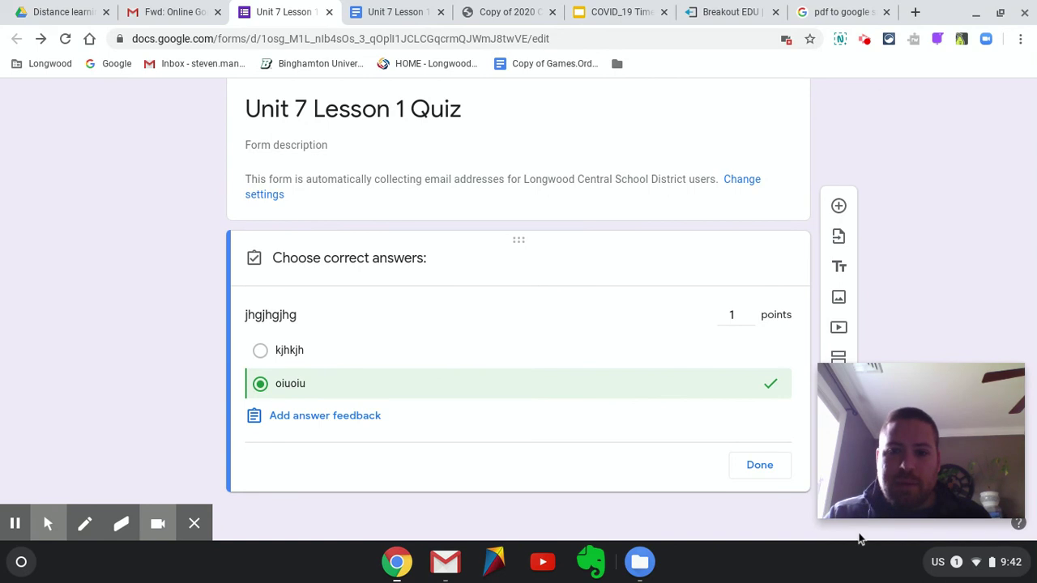
click(776, 476)
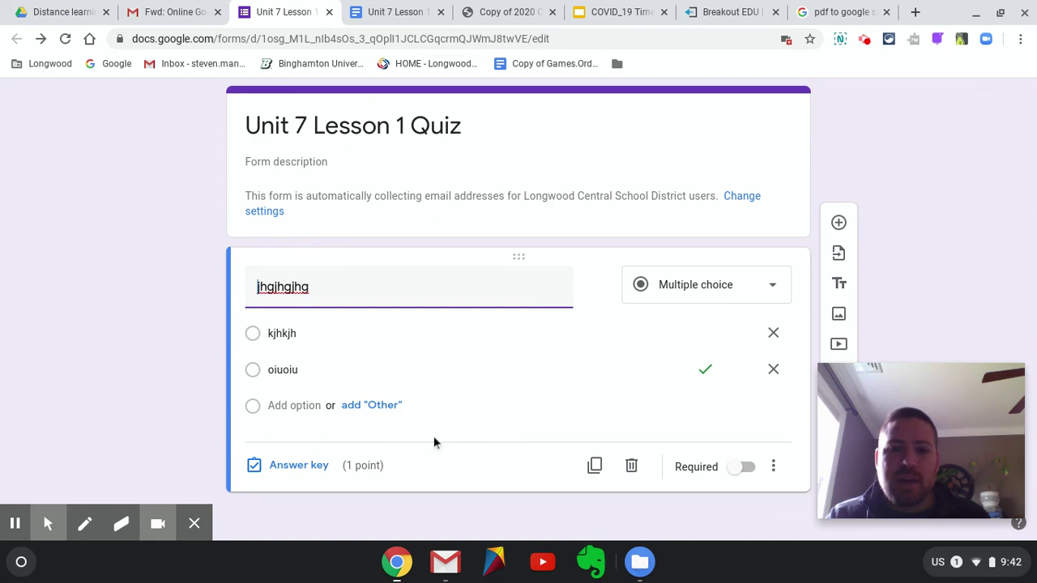
Clear "oiuoiu" as the correct answer in the answer key and mark "kjhkjh" as correct instead
click(275, 467)
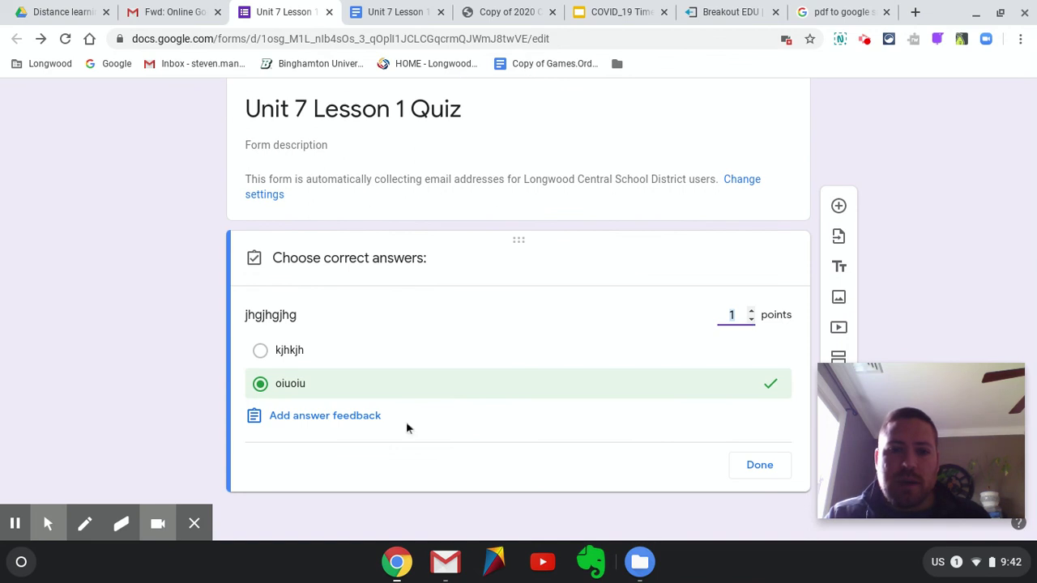
click(456, 382)
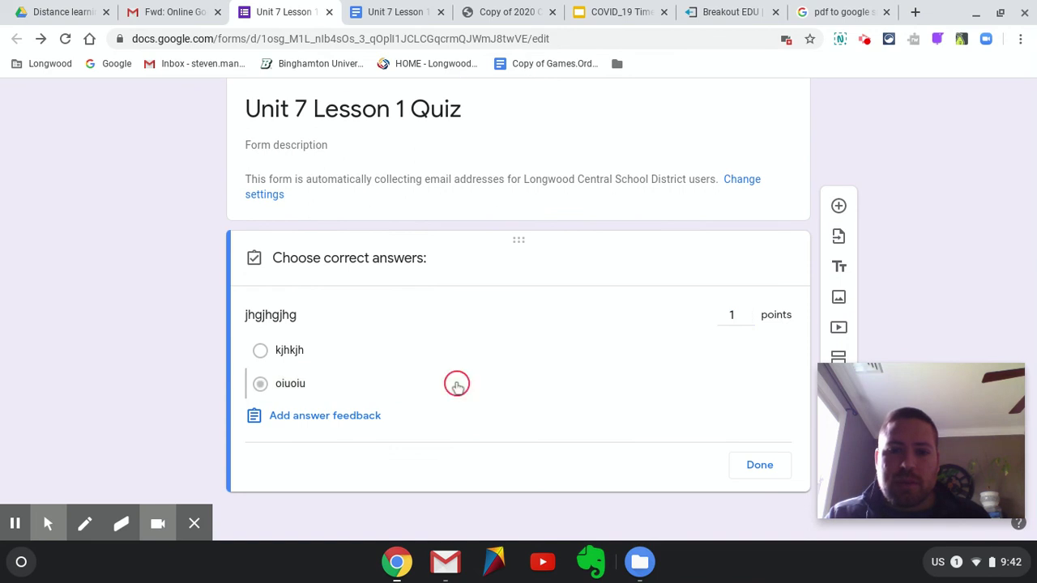
click(760, 465)
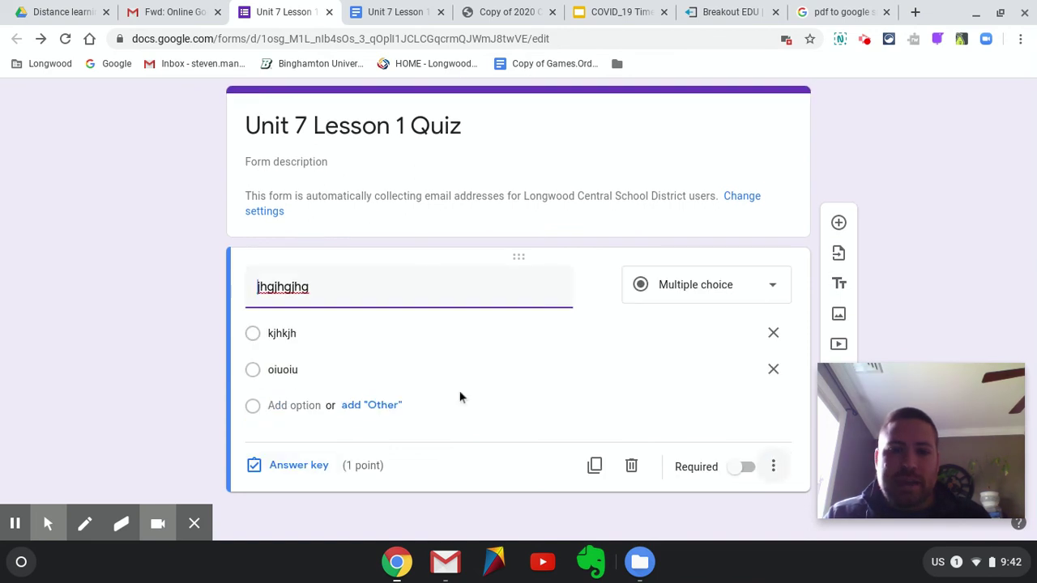
click(299, 466)
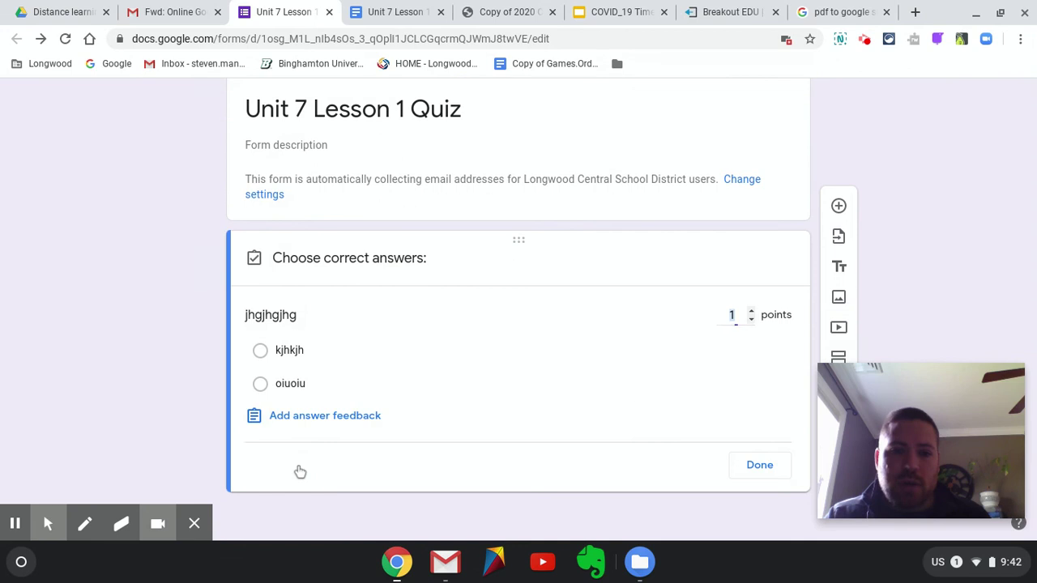
click(318, 355)
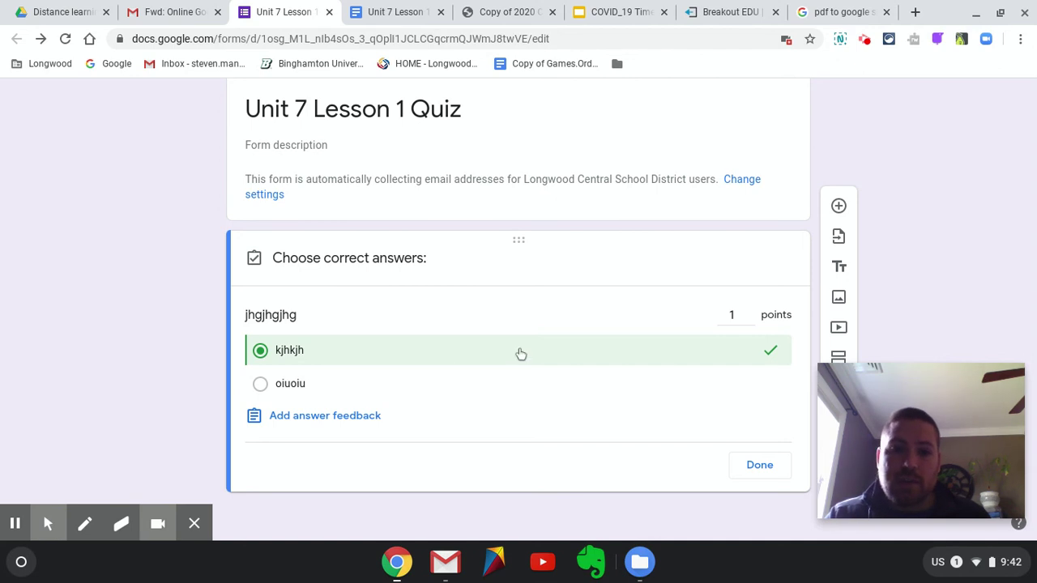
click(773, 468)
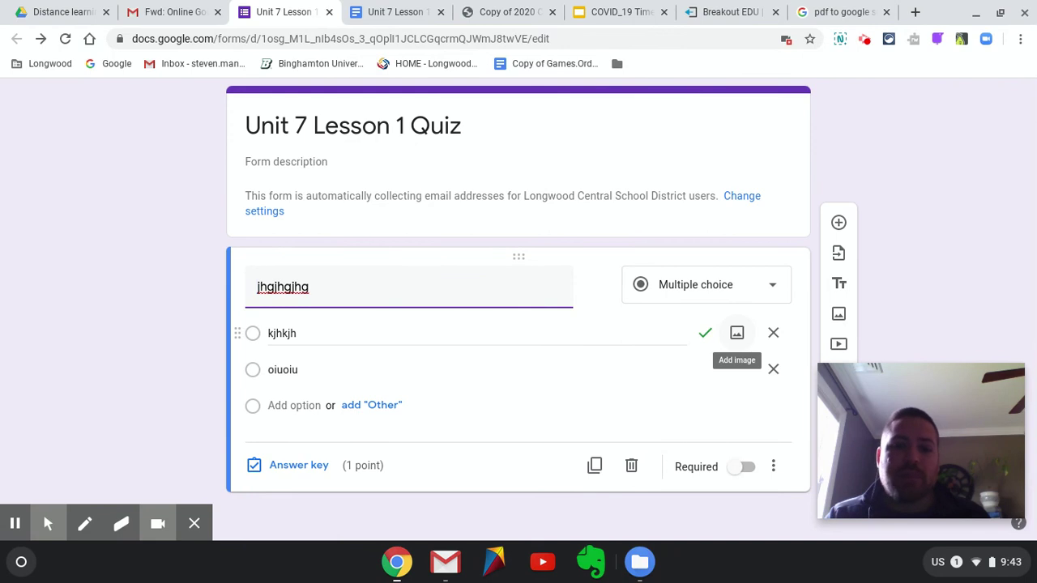
View the image sources available for the "kjhkjh" answer option and close them without adding a picture
click(737, 333)
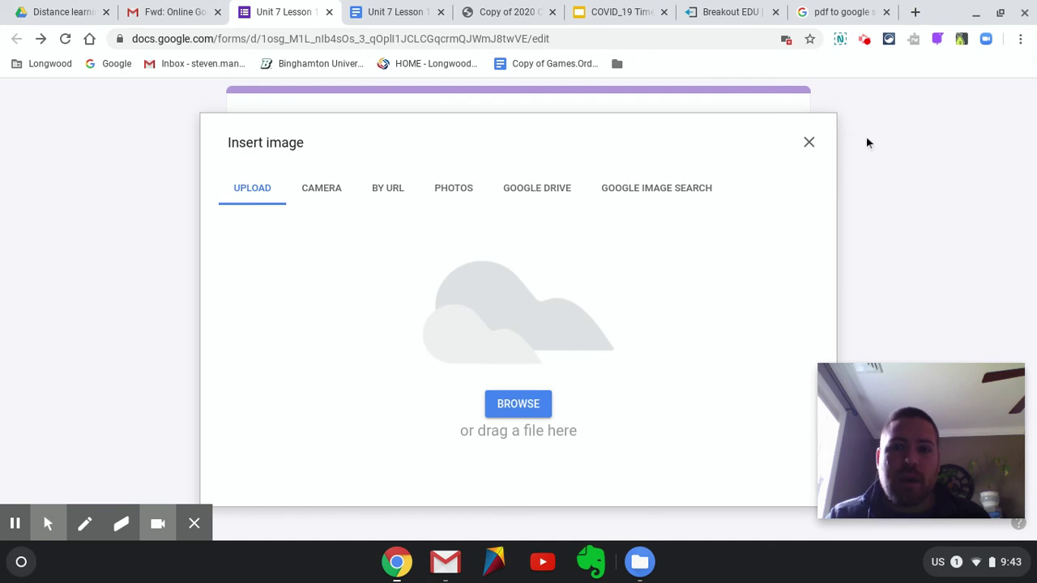
click(809, 143)
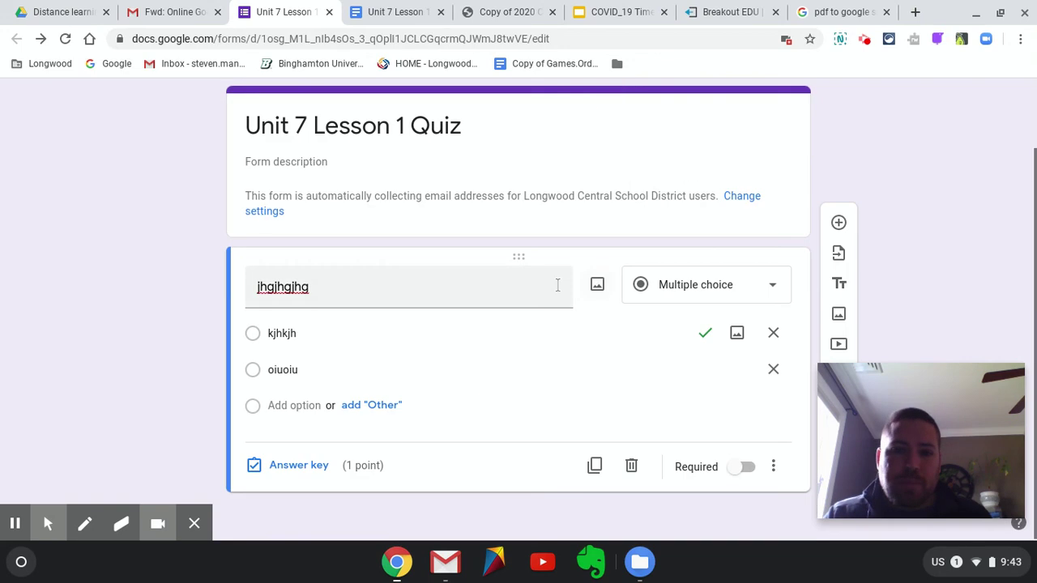
Remove the "kjhkjh" answer option from the multiple choice question
double_click(366, 283)
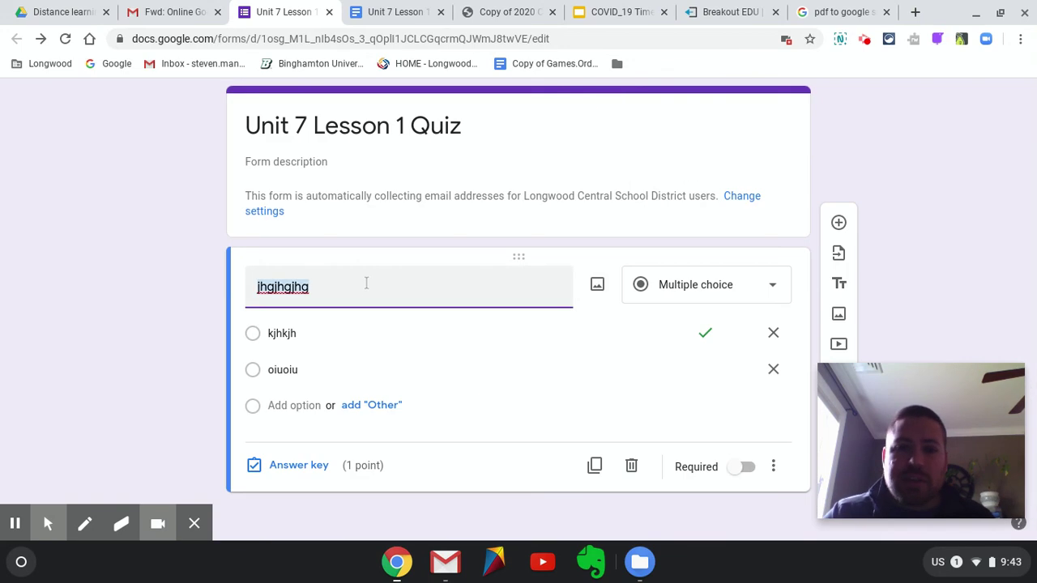
click(773, 334)
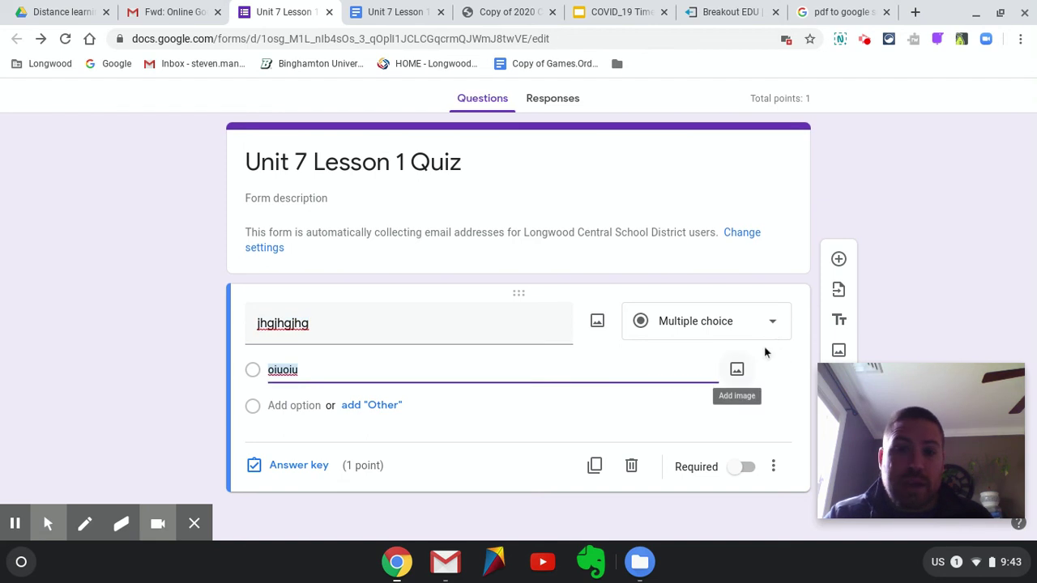
Change the question type to Short answer, view its answer key and close it without adding a correct answer
click(773, 325)
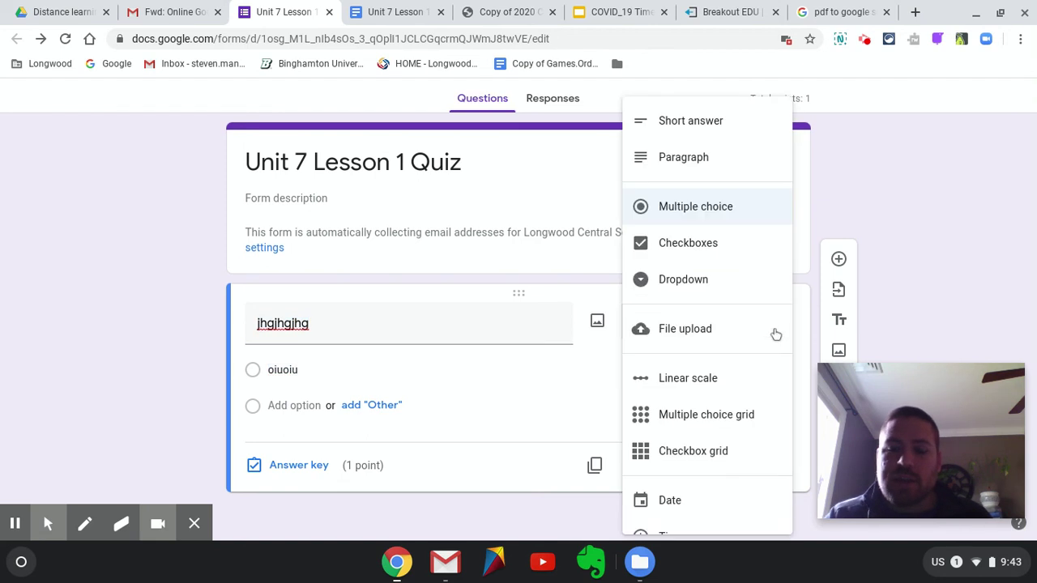
click(897, 222)
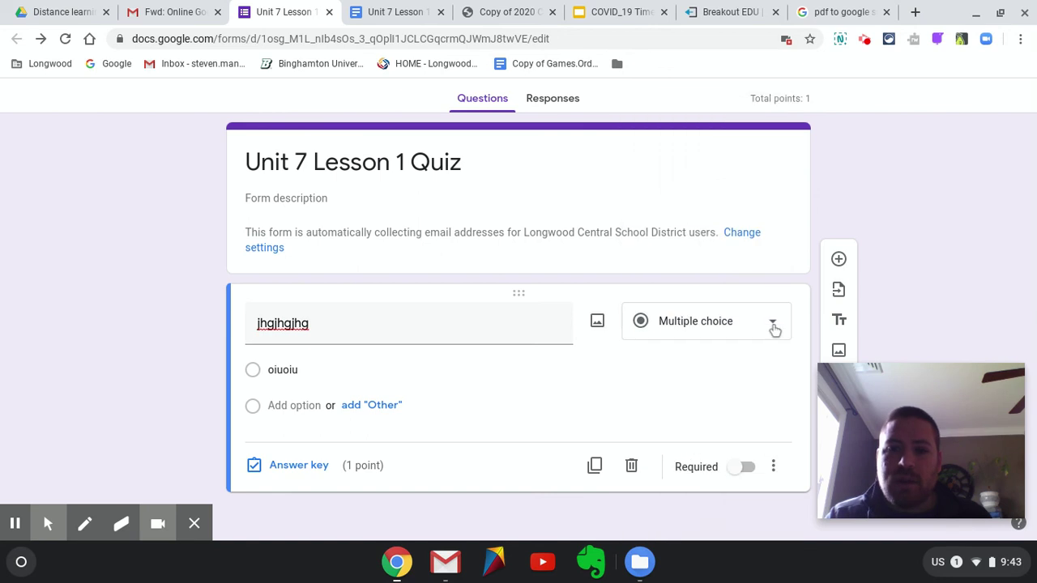
click(772, 327)
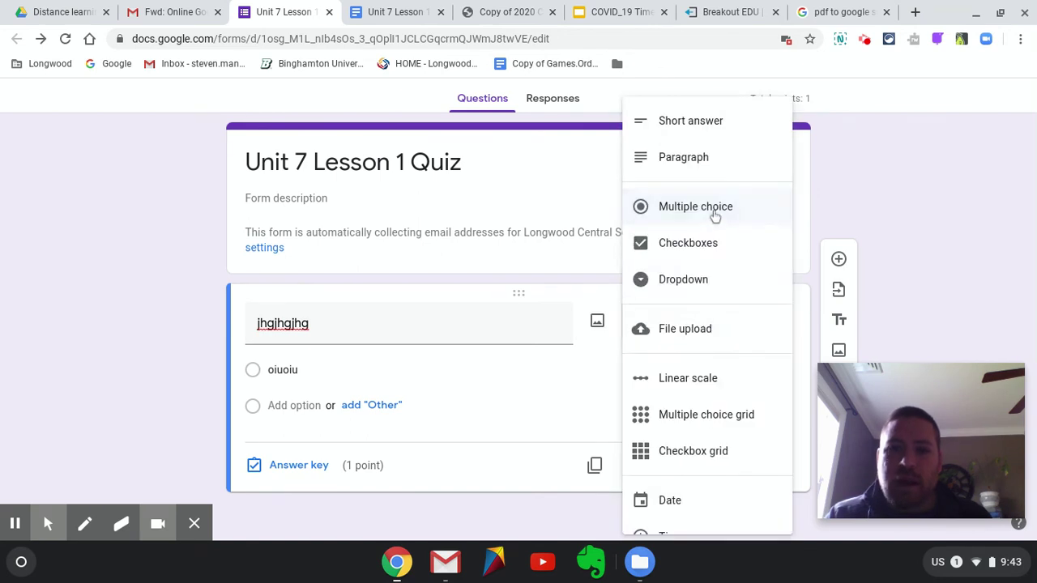
click(716, 128)
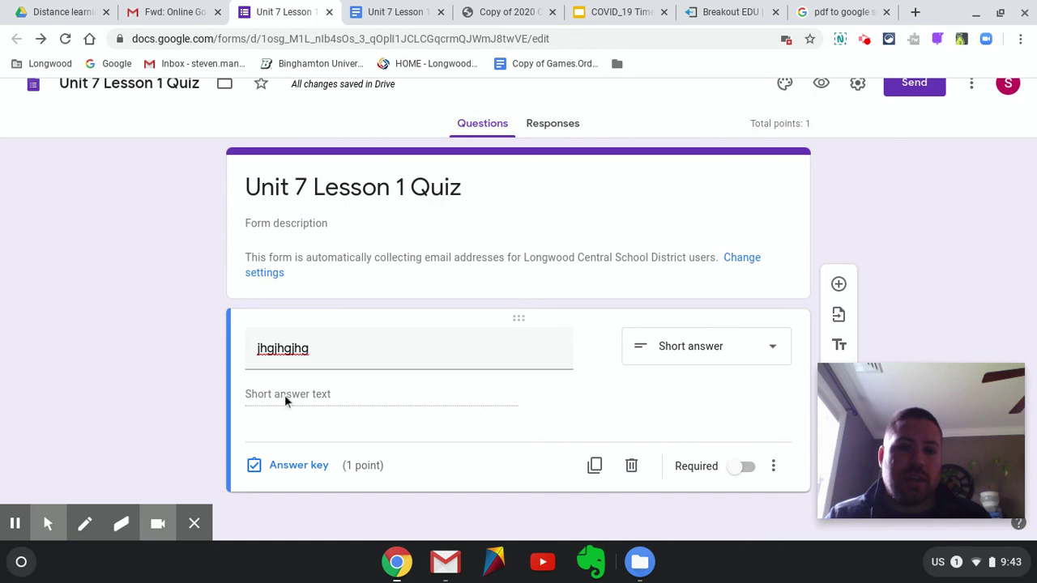
click(300, 475)
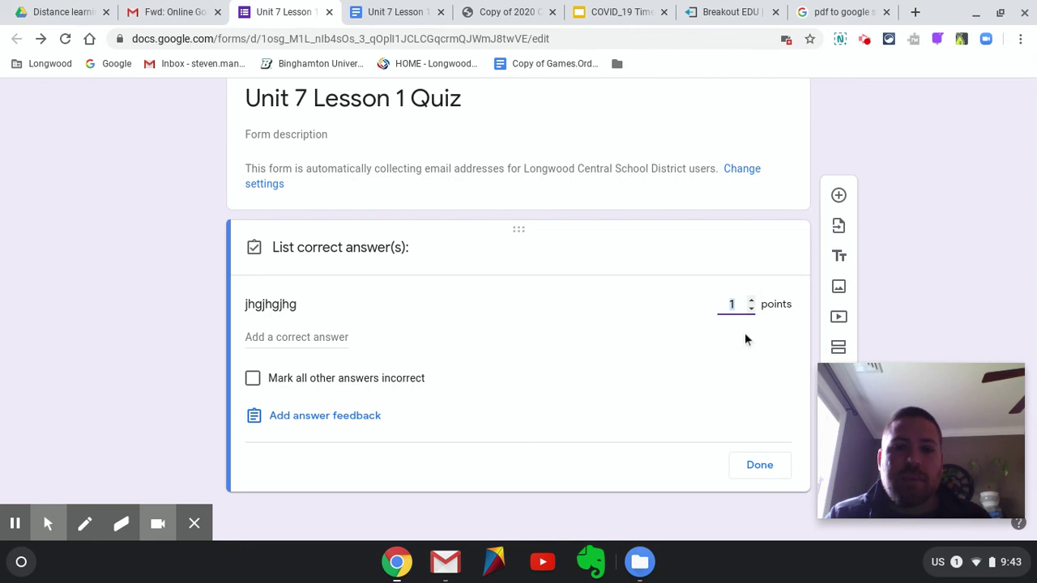
click(759, 466)
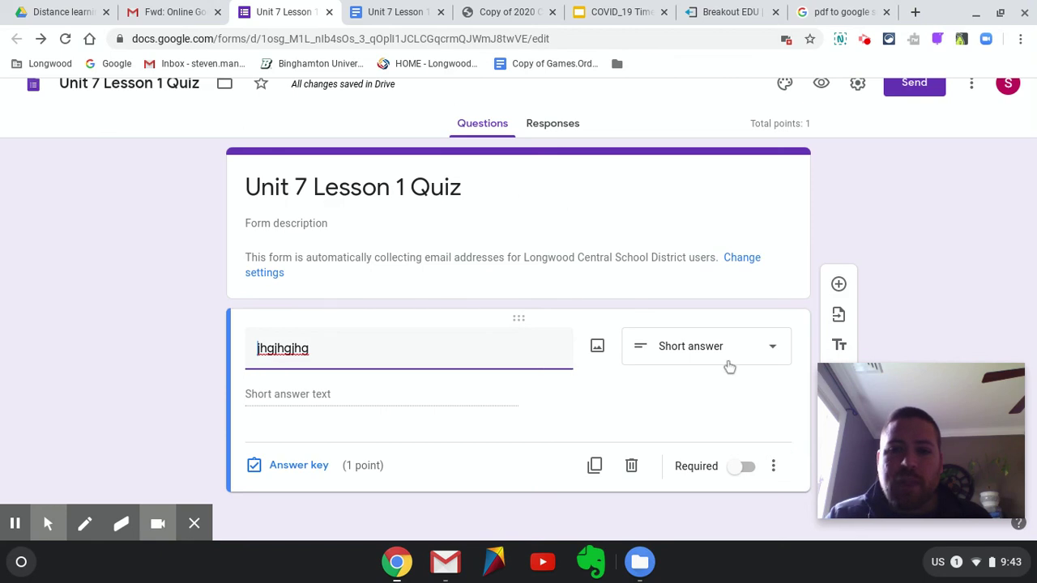
Change the question type to Paragraph and view its feedback and points settings without changing them
click(772, 348)
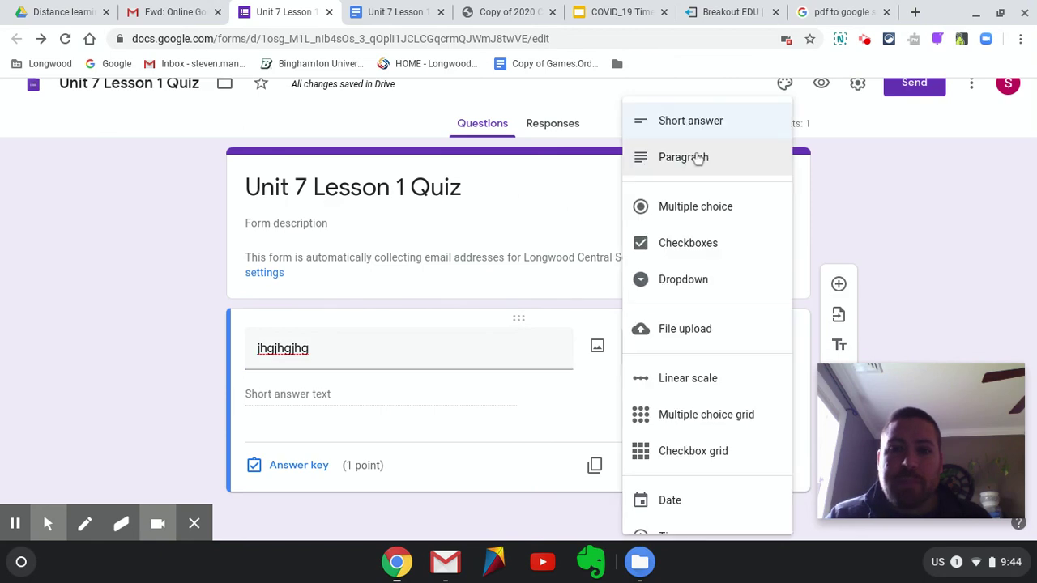
click(702, 157)
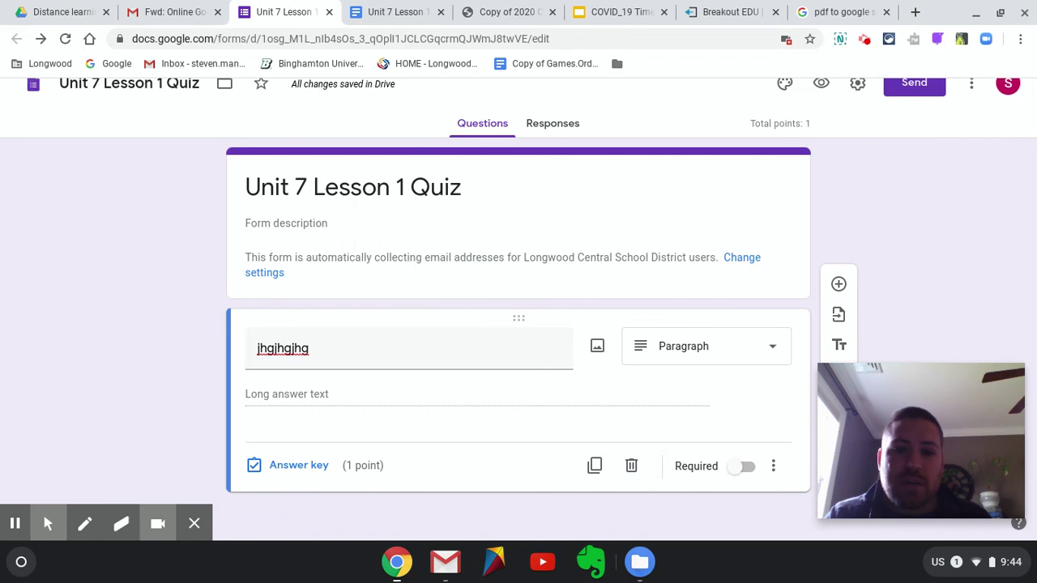
click(292, 465)
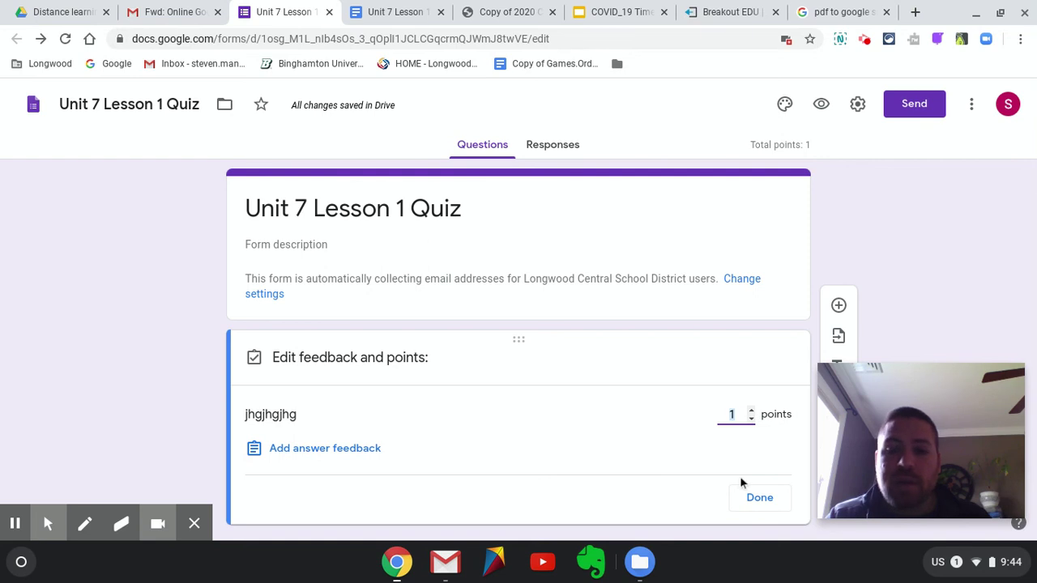
click(770, 499)
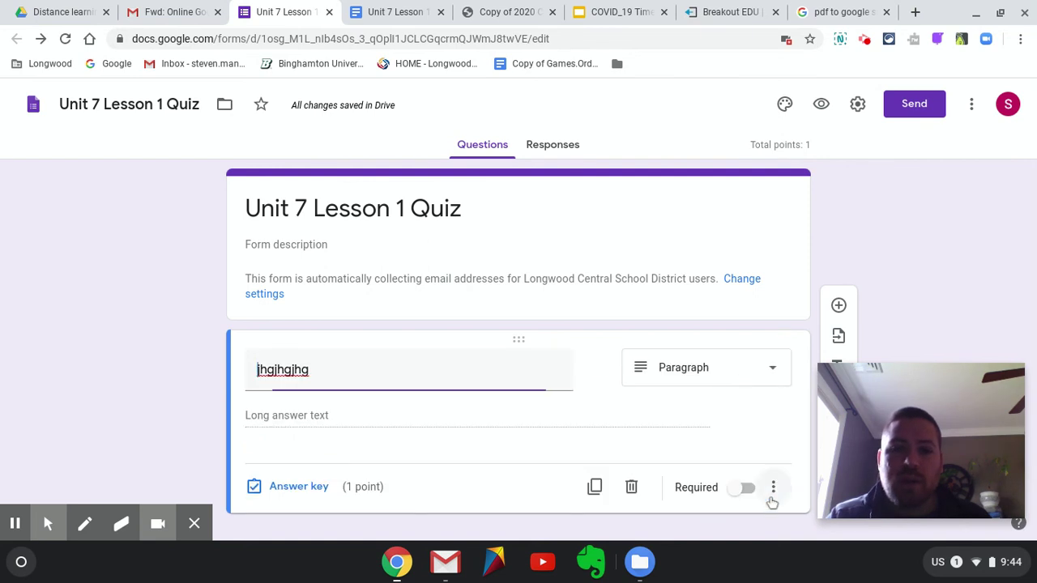
Change the question type to Checkboxes and add Option 2, Option 3 and Option 4 to the answer list
click(739, 372)
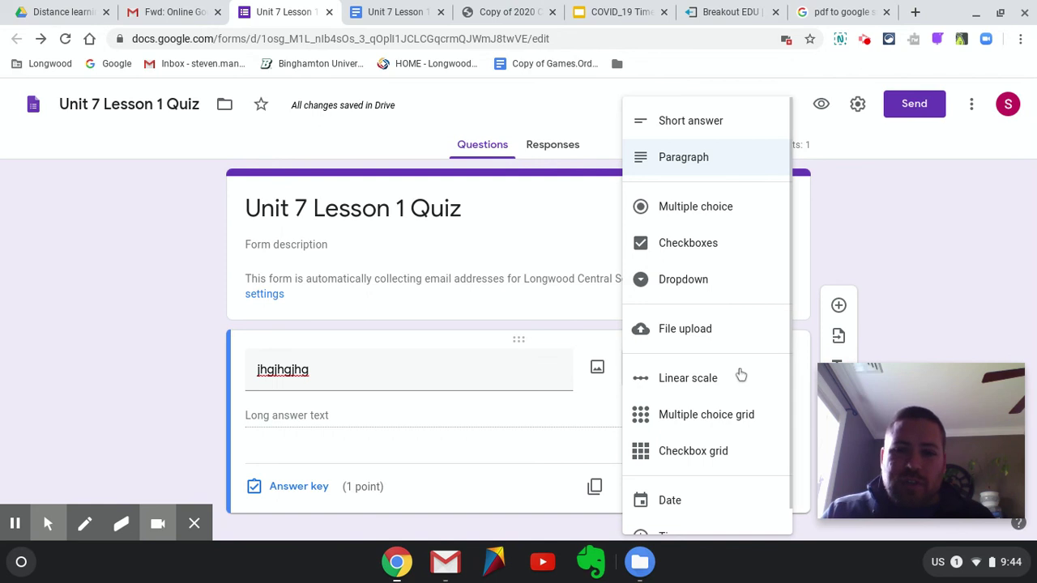
click(726, 252)
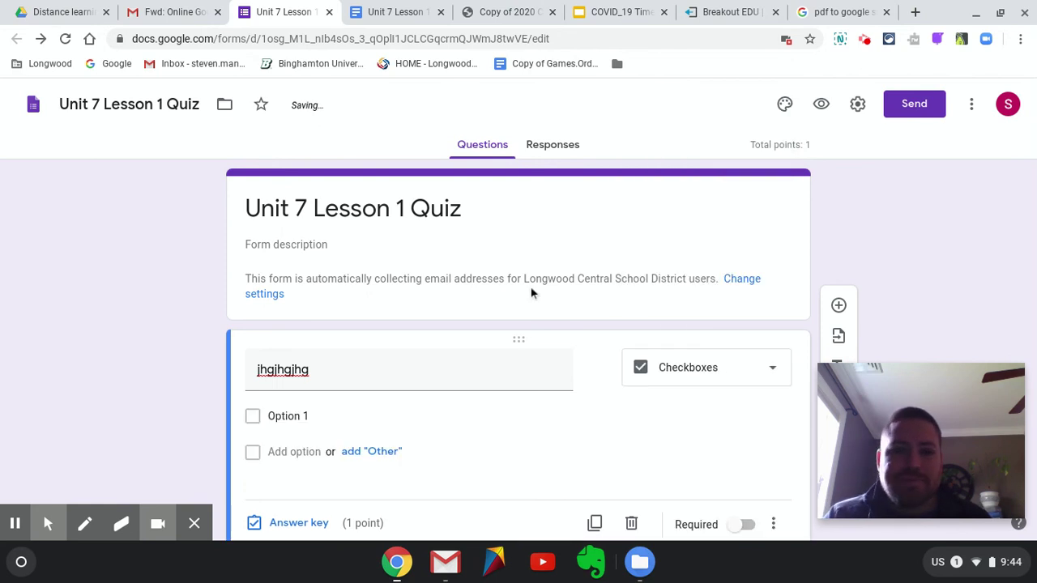
scroll(530, 292, down, 1)
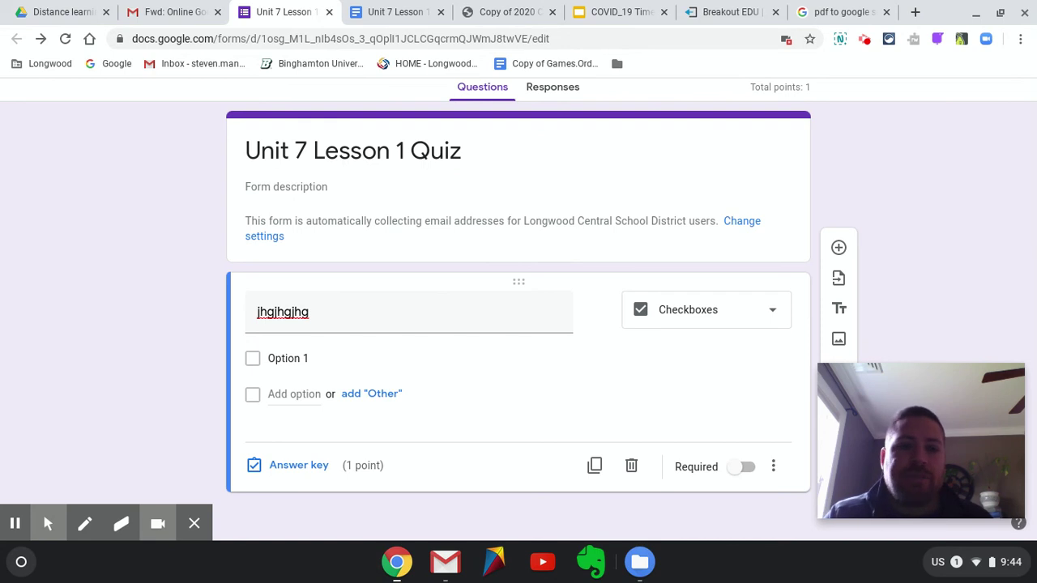
click(294, 394)
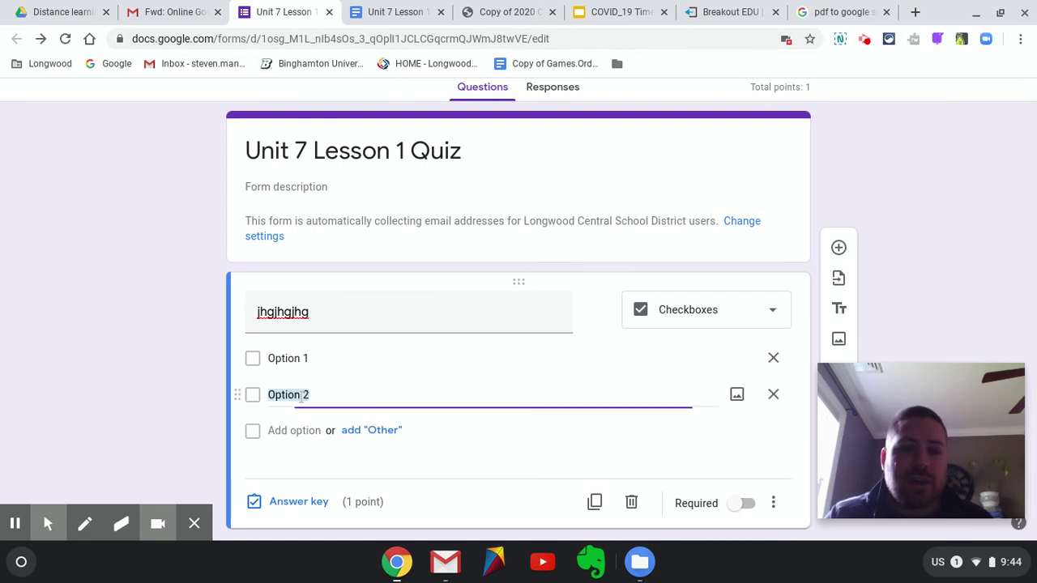
click(296, 430)
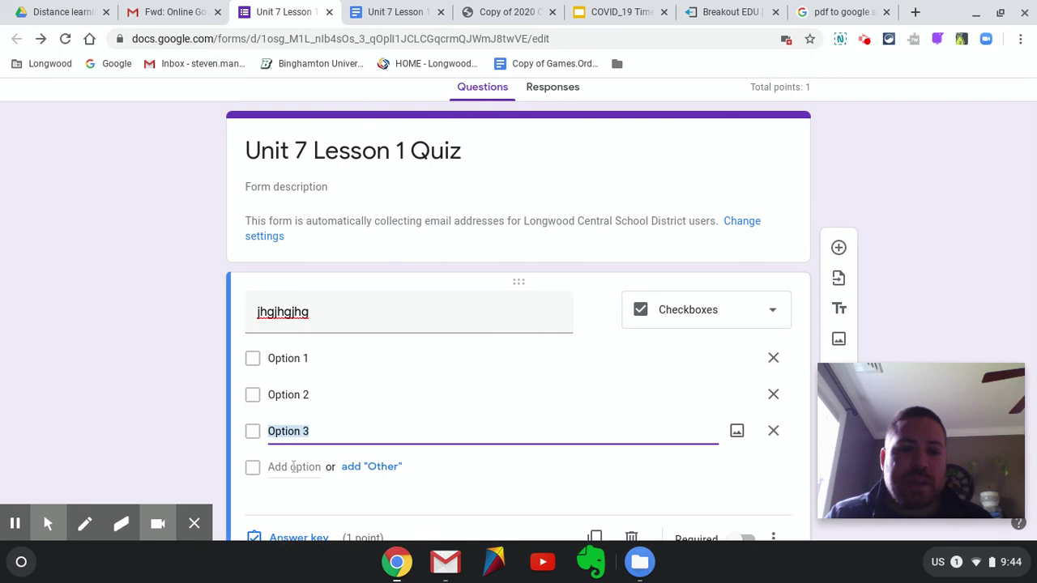
click(294, 467)
scroll(569, 431, down, 3)
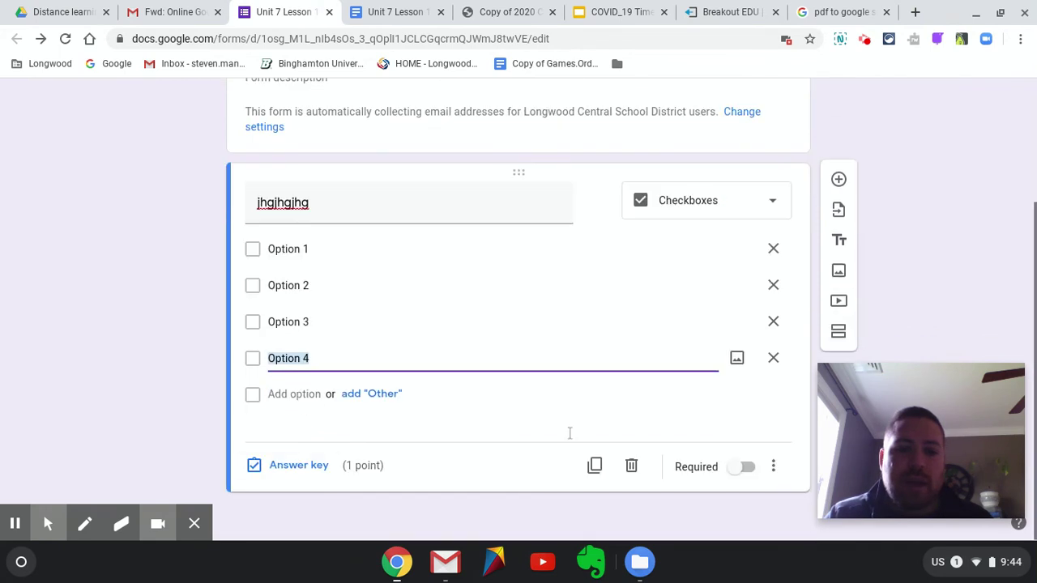
In the answer key, mark Option 1 and Option 3 as correct, clear both marks and close the key
click(294, 469)
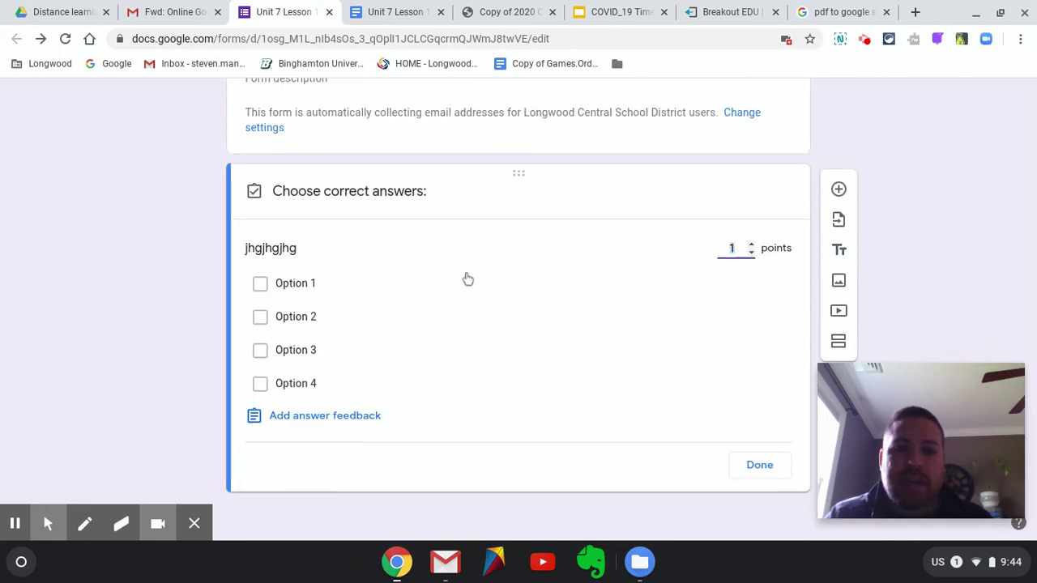
click(333, 282)
click(322, 354)
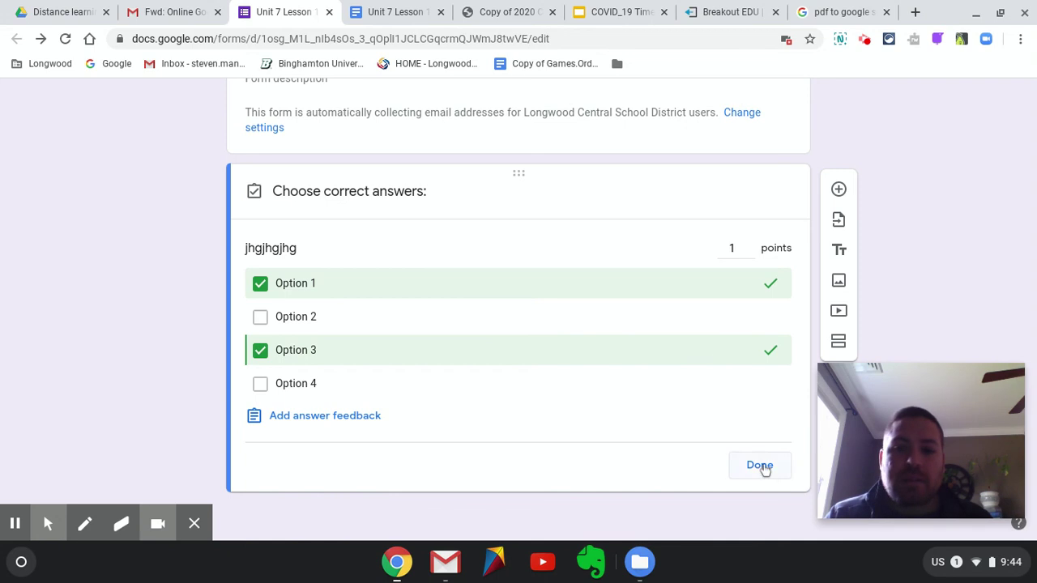
click(722, 357)
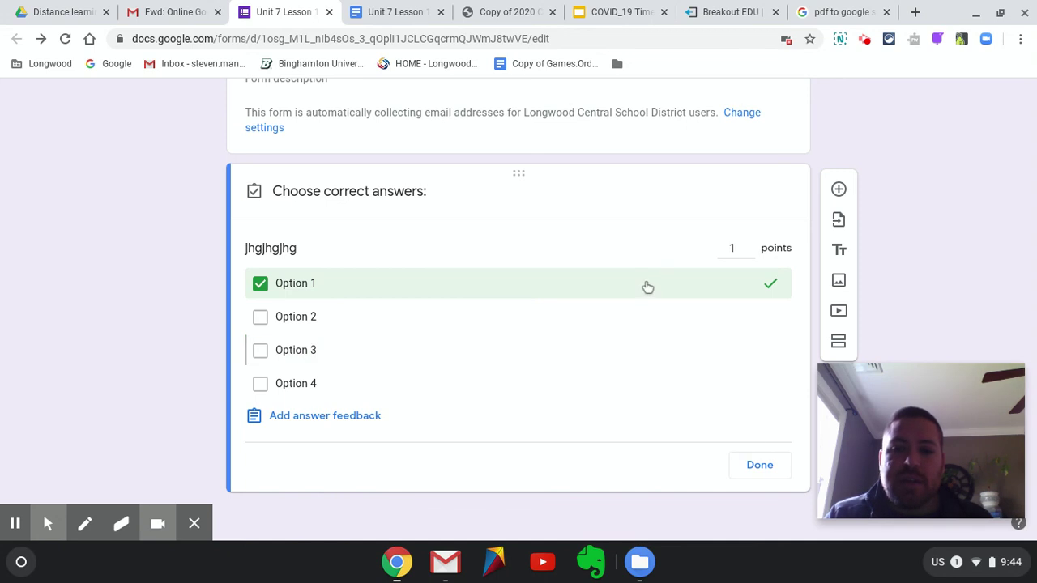
click(646, 286)
click(759, 466)
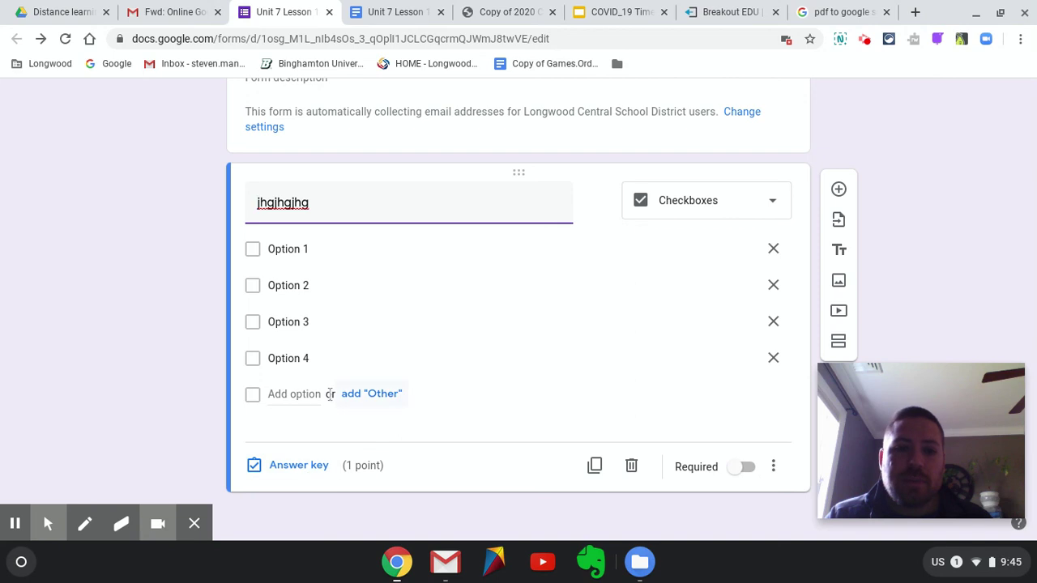
In the checkbox question's answer key, mark Option 1, Option 2 and Option 3 as correct
click(298, 466)
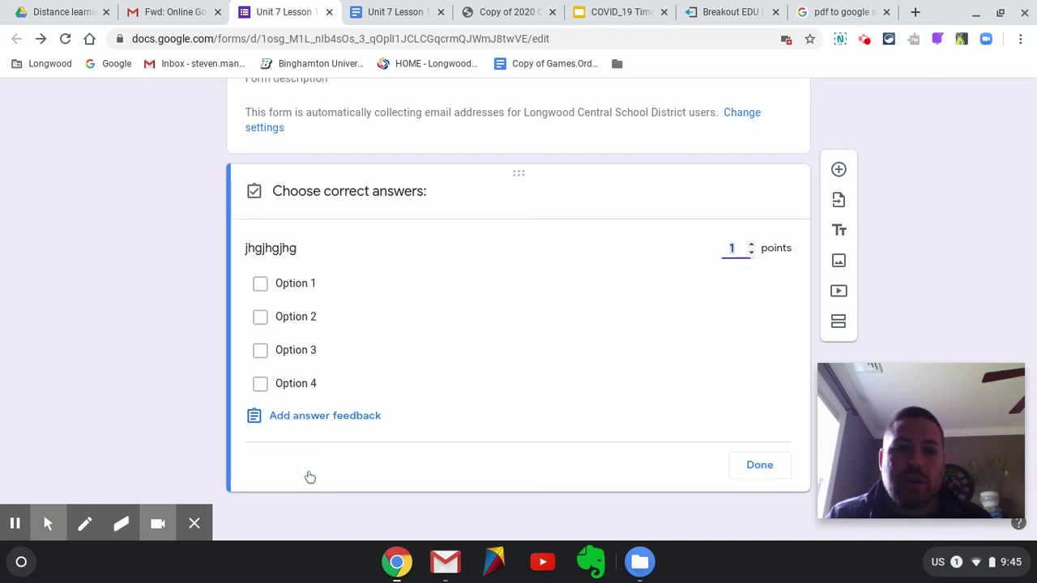
click(383, 286)
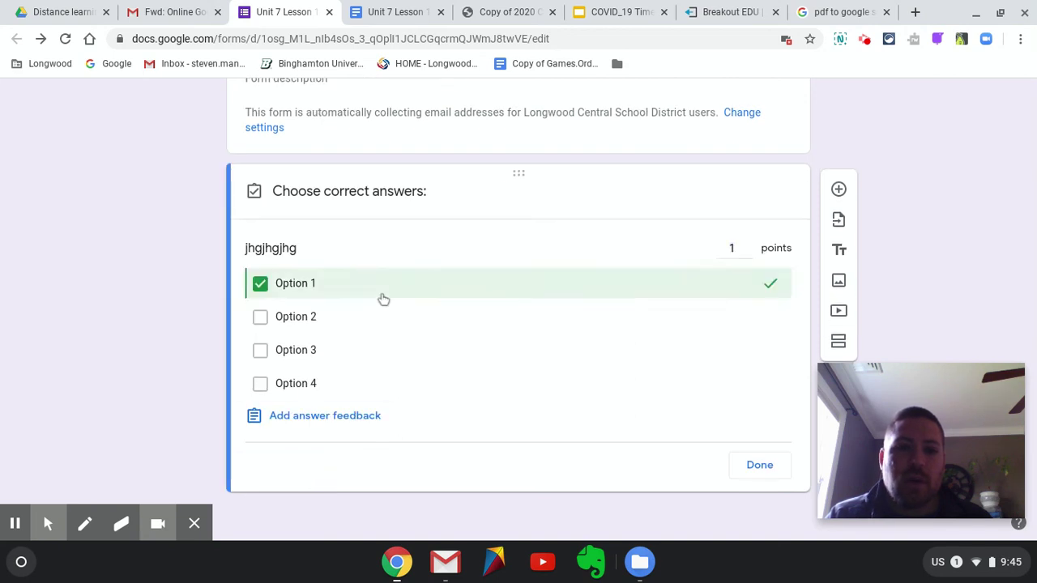
click(378, 319)
click(370, 351)
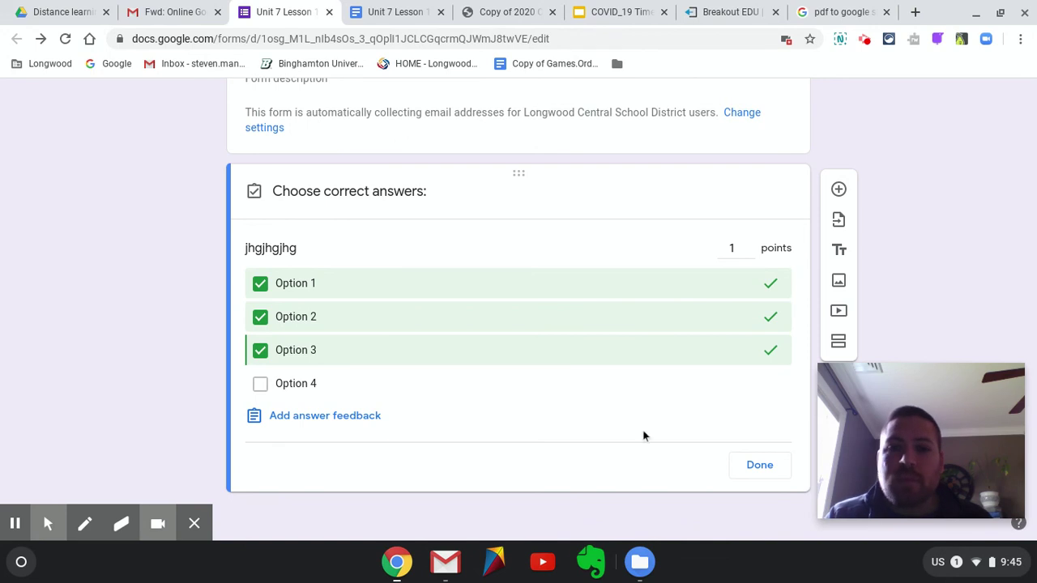
click(760, 466)
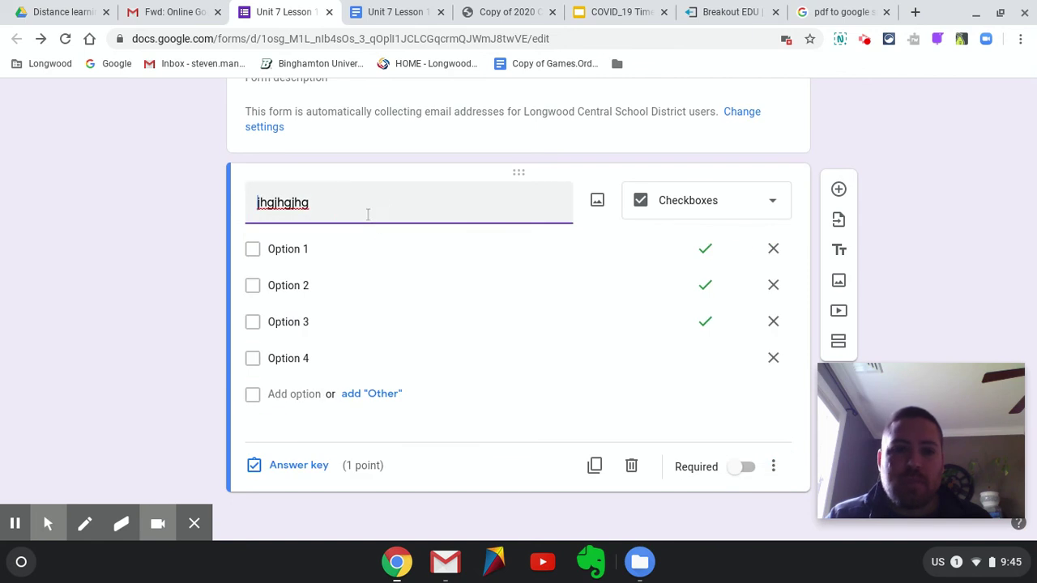
Delete the placeholder text "jhgjhgjhg" from the question's title
key(BackSpace)
key(BackSpace)
key(BackSpace)
key(BackSpace)
key(BackSpace)
key(BackSpace)
key(BackSpace)
key(BackSpace)
key(BackSpace)
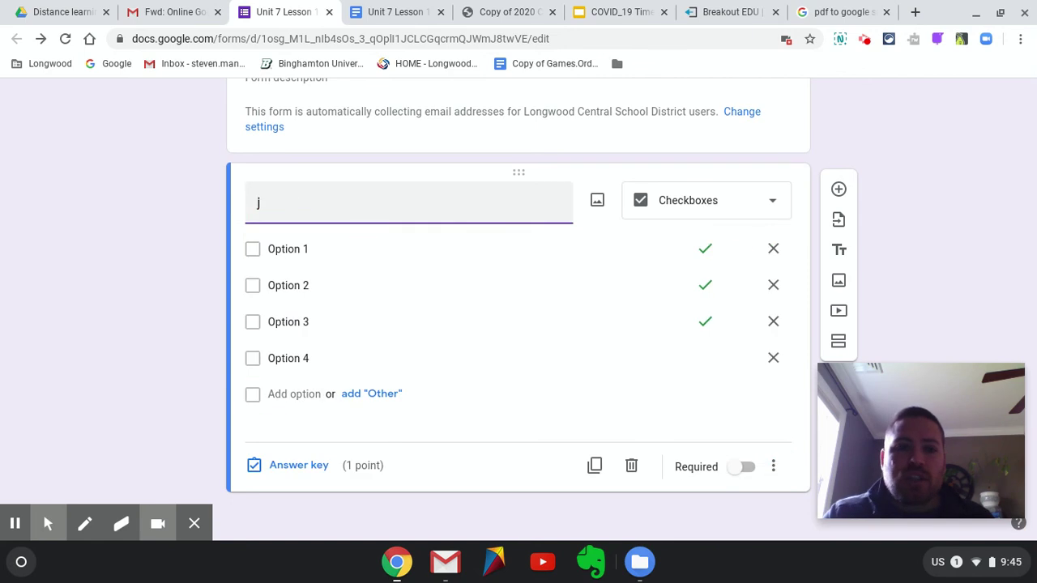
Switch the question type to Checkbox grid and replace it with Multiple choice grid
click(716, 205)
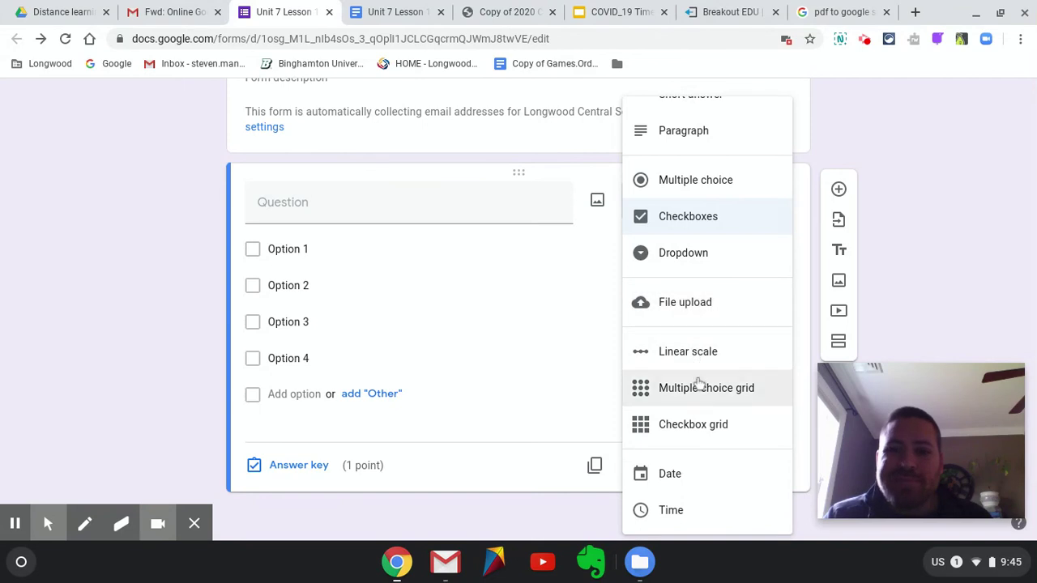
click(698, 425)
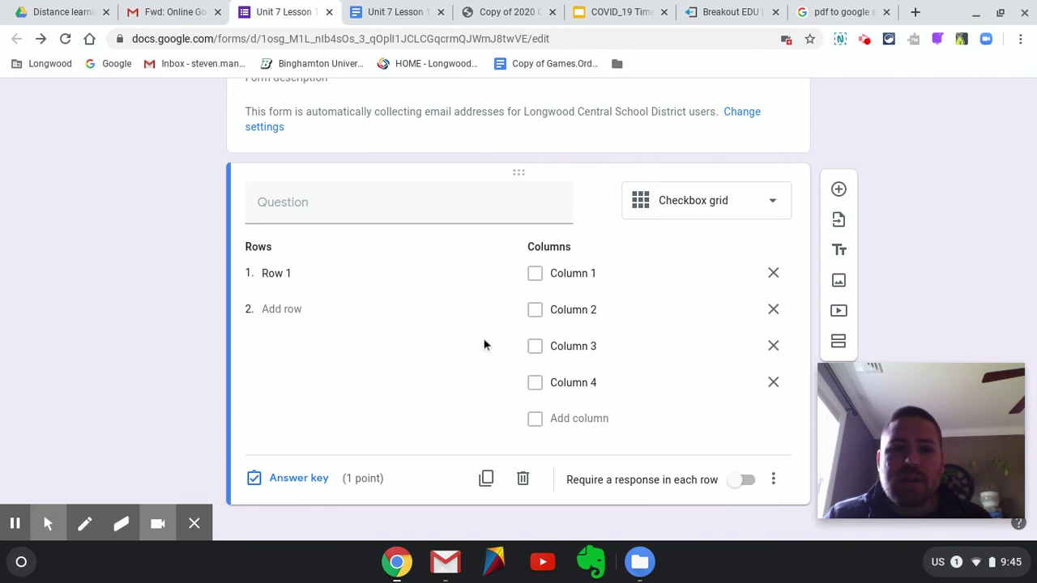
click(758, 211)
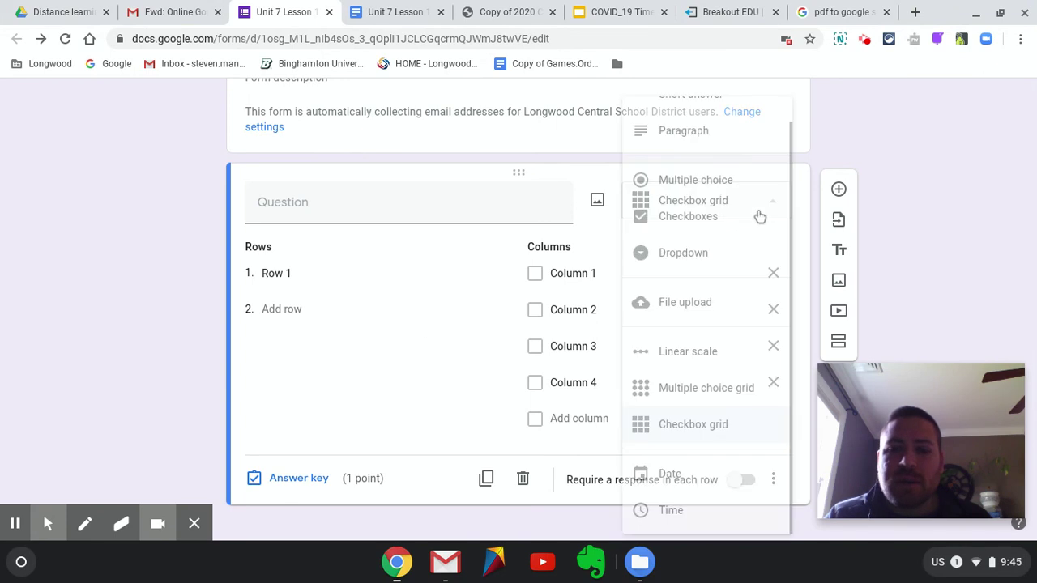
click(724, 388)
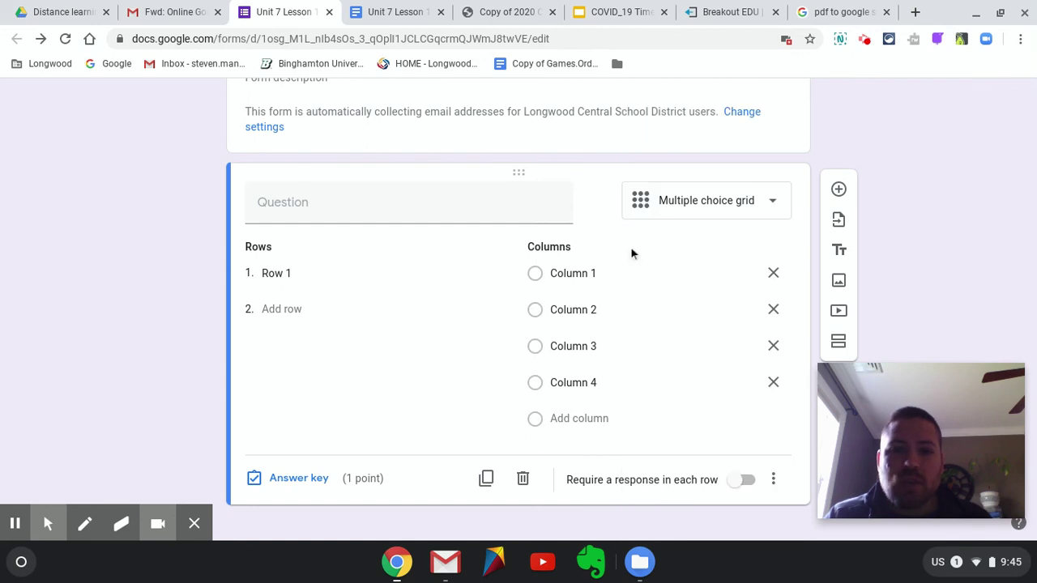
In the grid's answer key, clear Column 2 as a correct answer for Row 1 and close the key
click(299, 274)
click(316, 479)
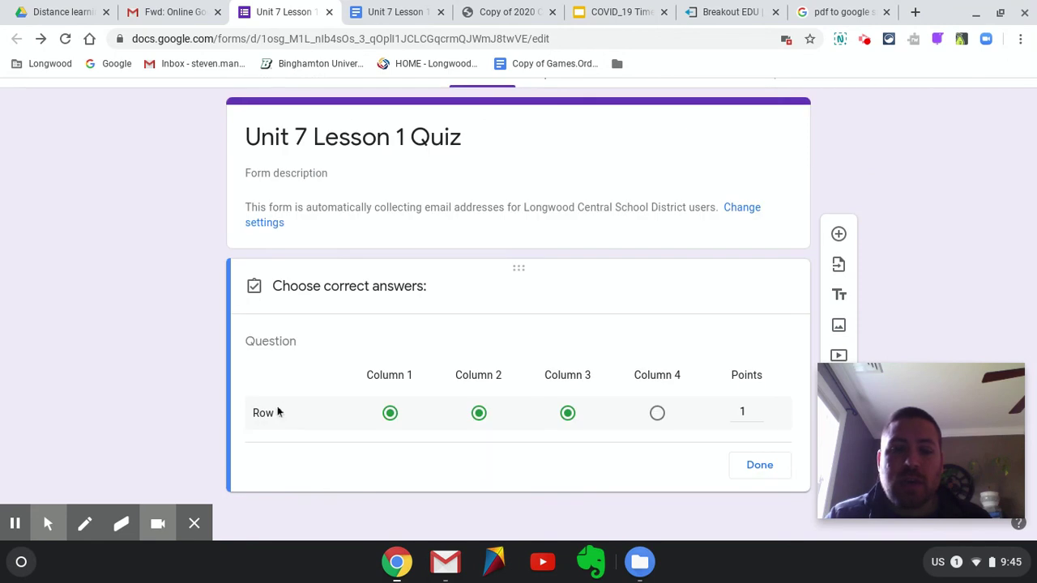
click(481, 414)
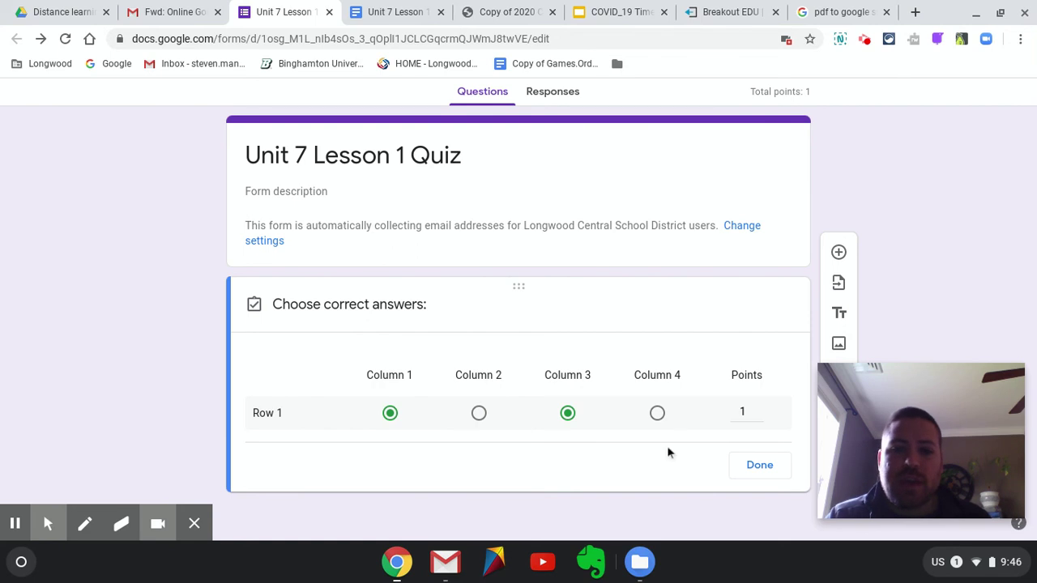
click(761, 468)
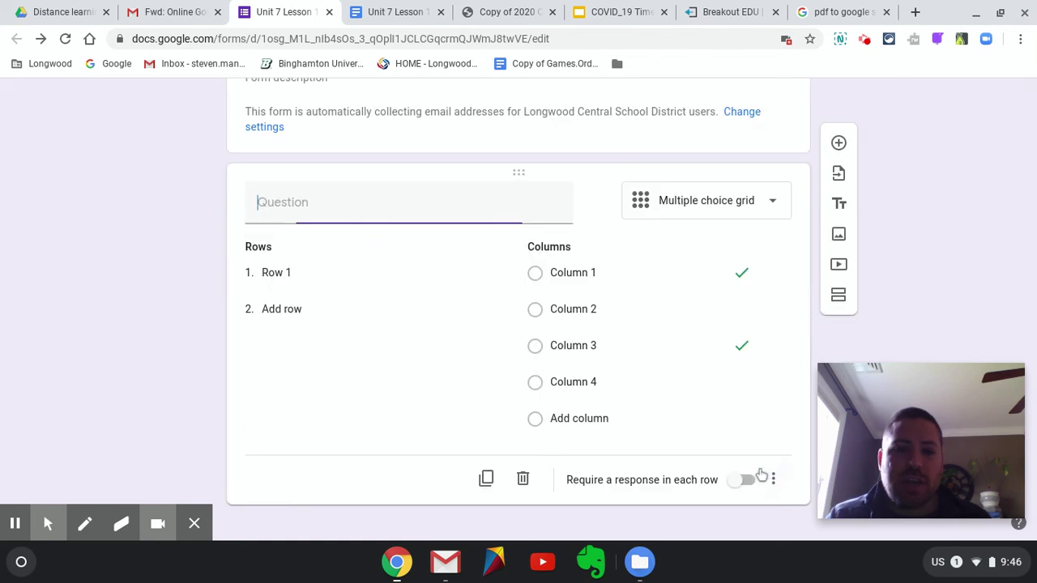
Rename Row 1 of the multiple choice grid as "lsakdf;l" and add a second row
click(278, 274)
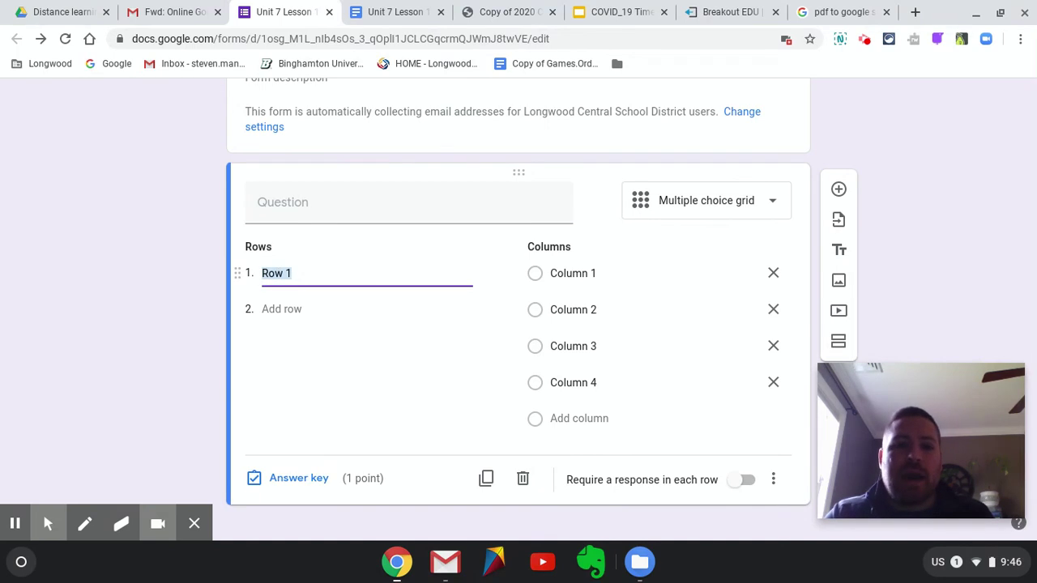
text(lsakdf;l)
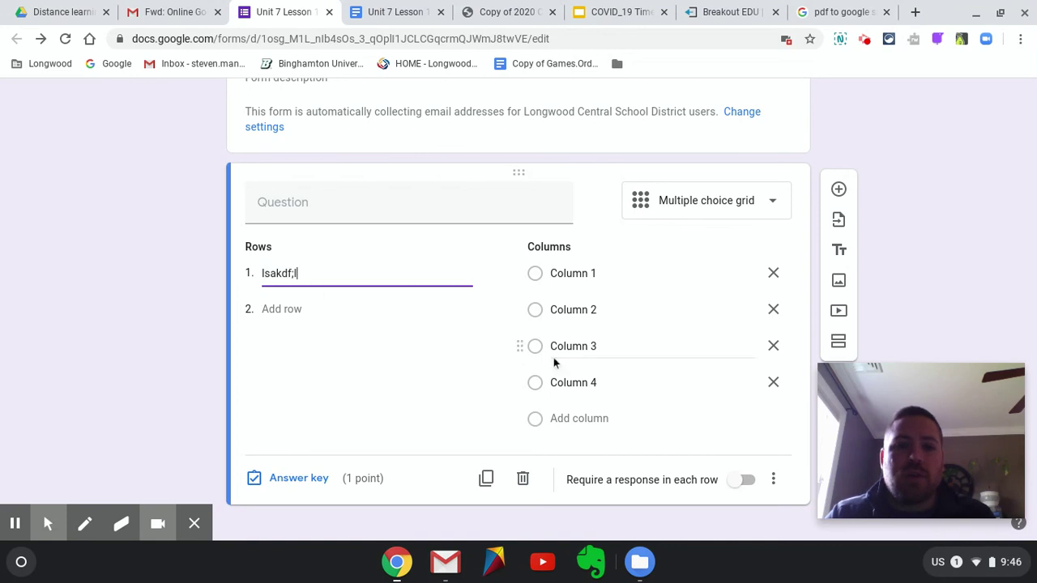
click(289, 309)
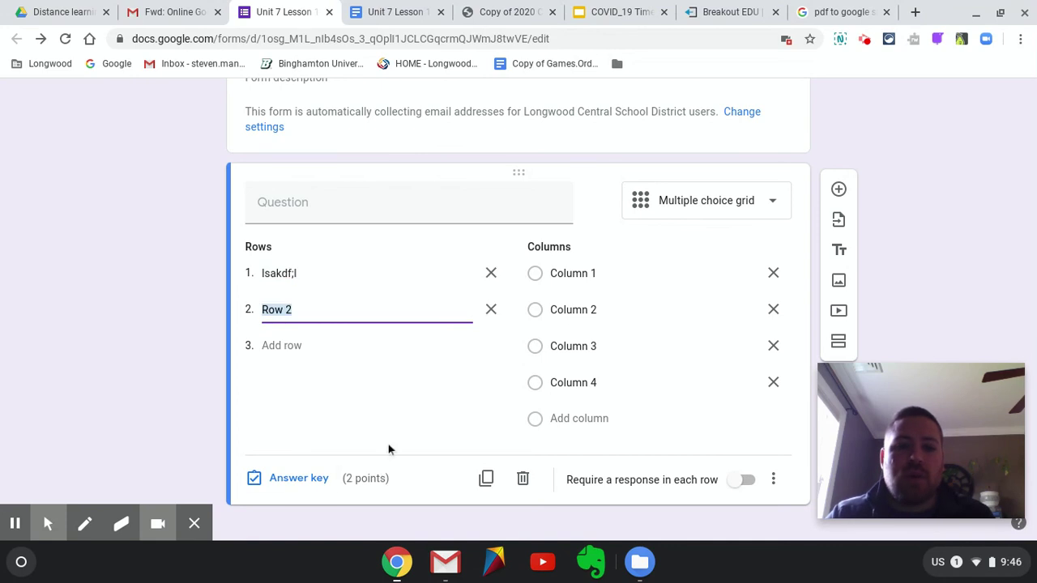
In the grid's answer key, replace Column 3 with Column 4 for the first row and mark Column 2 correct for Row 2
click(299, 479)
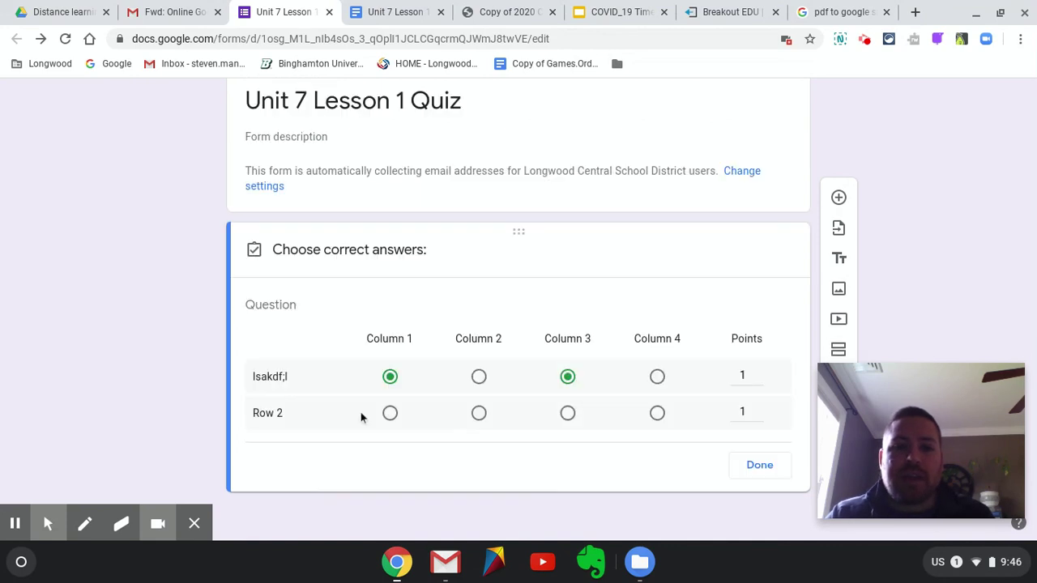
click(657, 377)
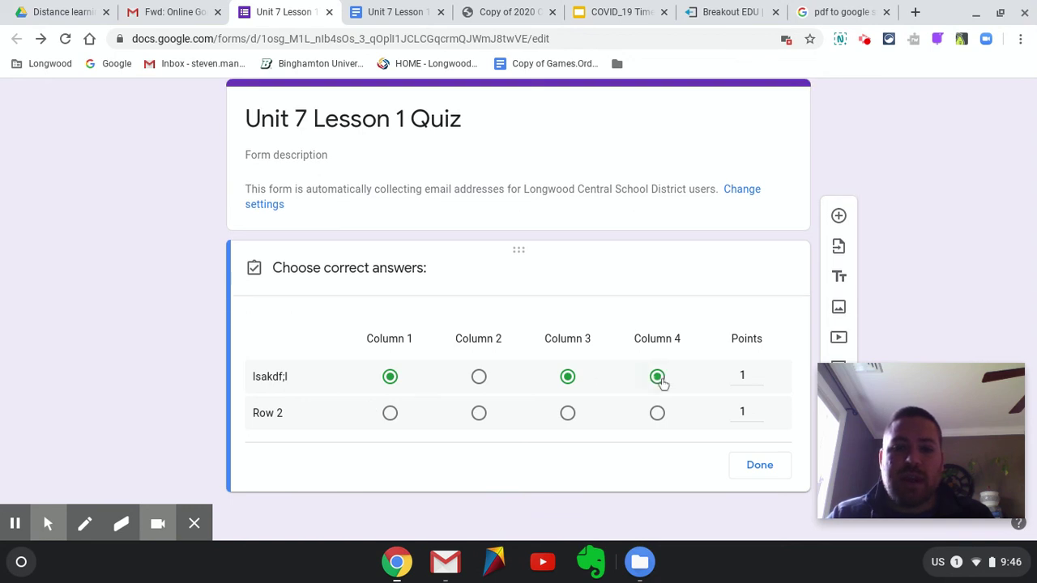
click(568, 377)
click(479, 414)
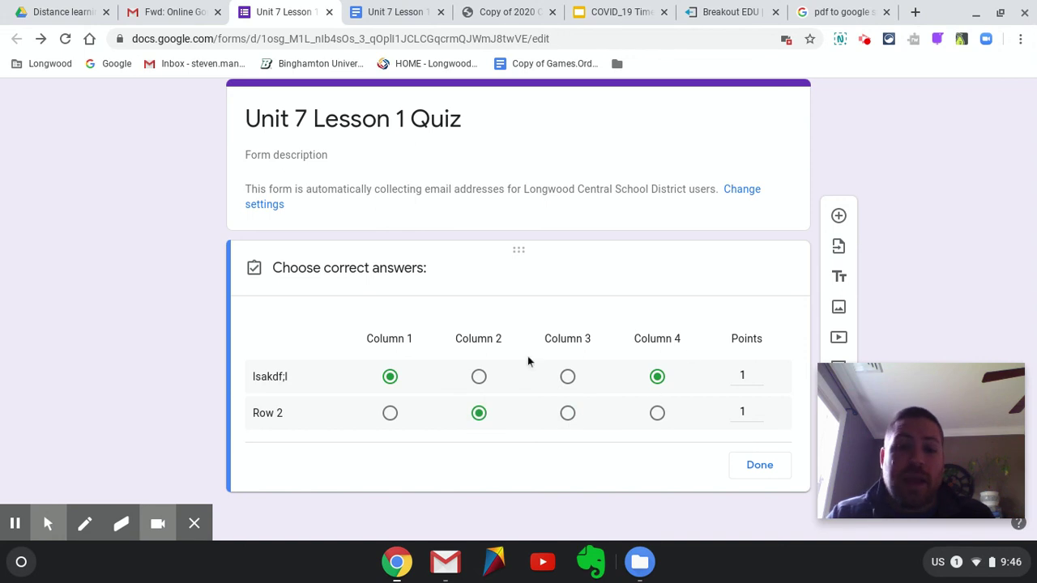
click(766, 470)
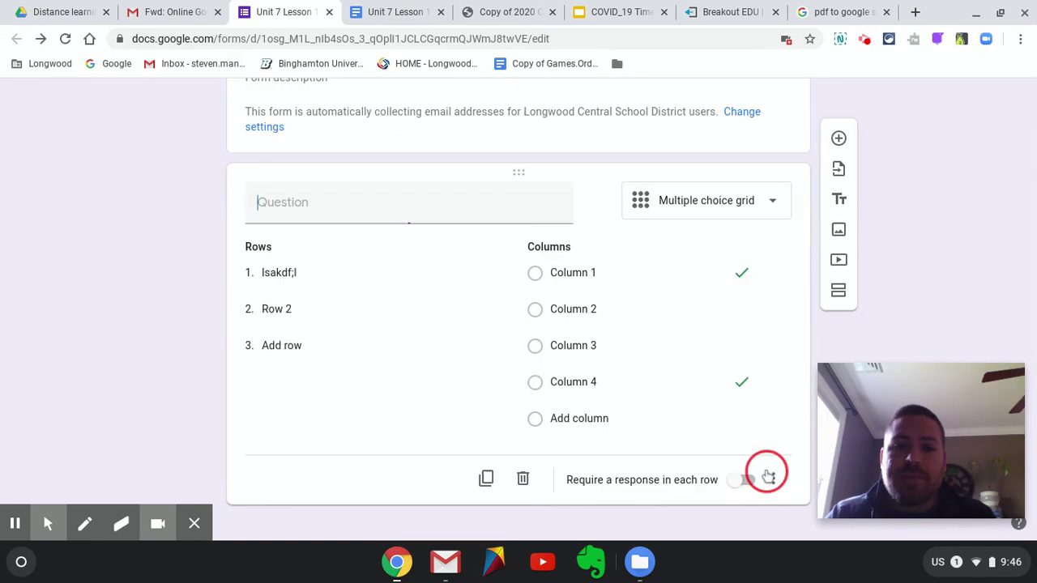
click(751, 209)
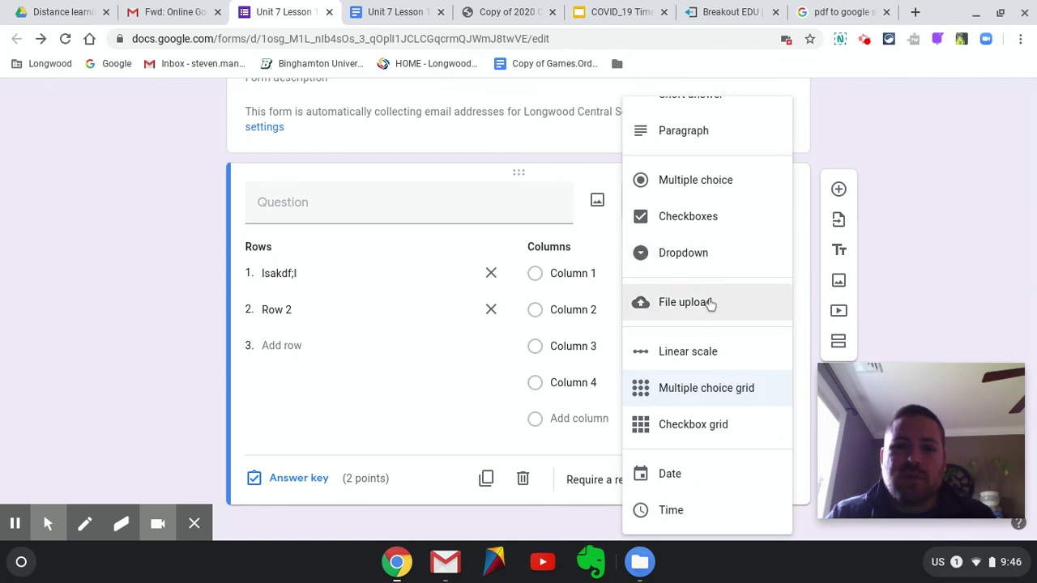
scroll(742, 185, up, 1)
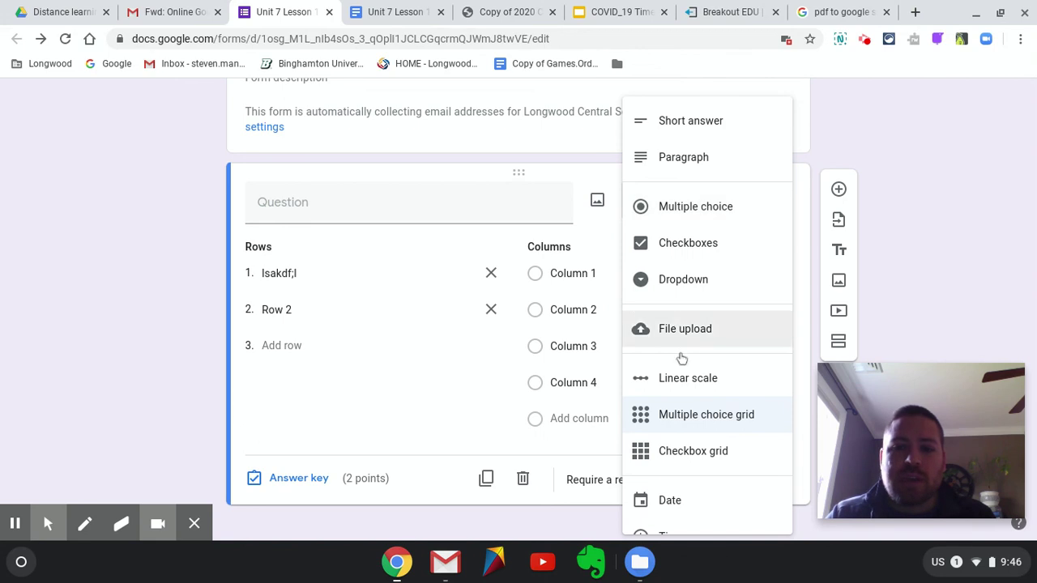
scroll(667, 440, down, 1)
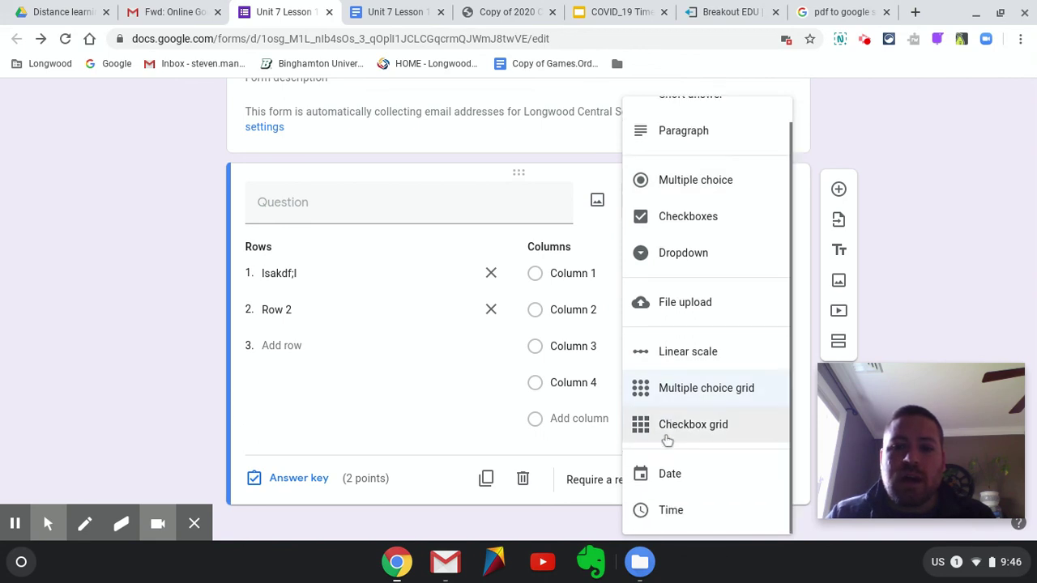
scroll(669, 434, up, 1)
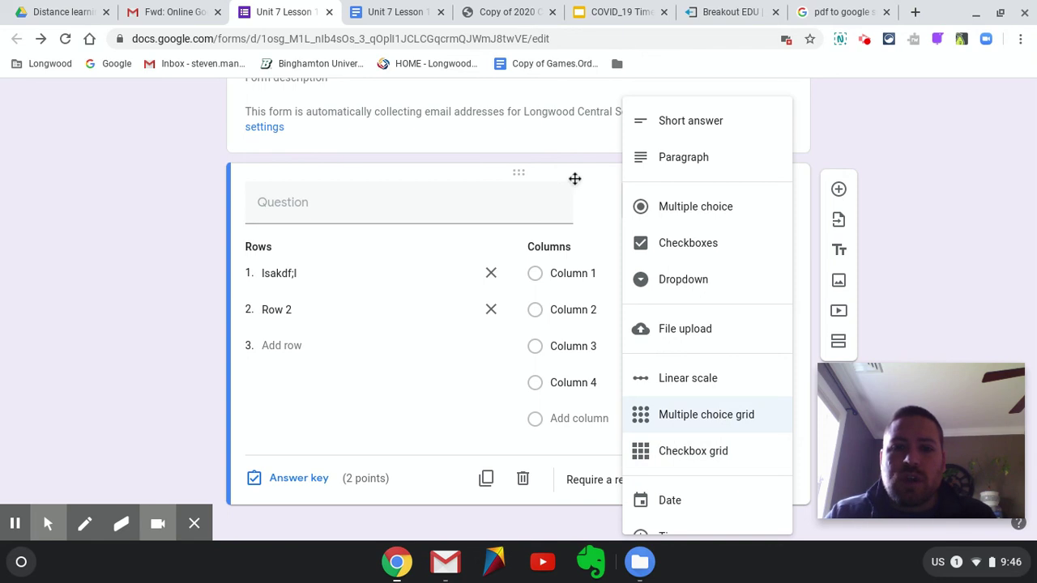
click(872, 158)
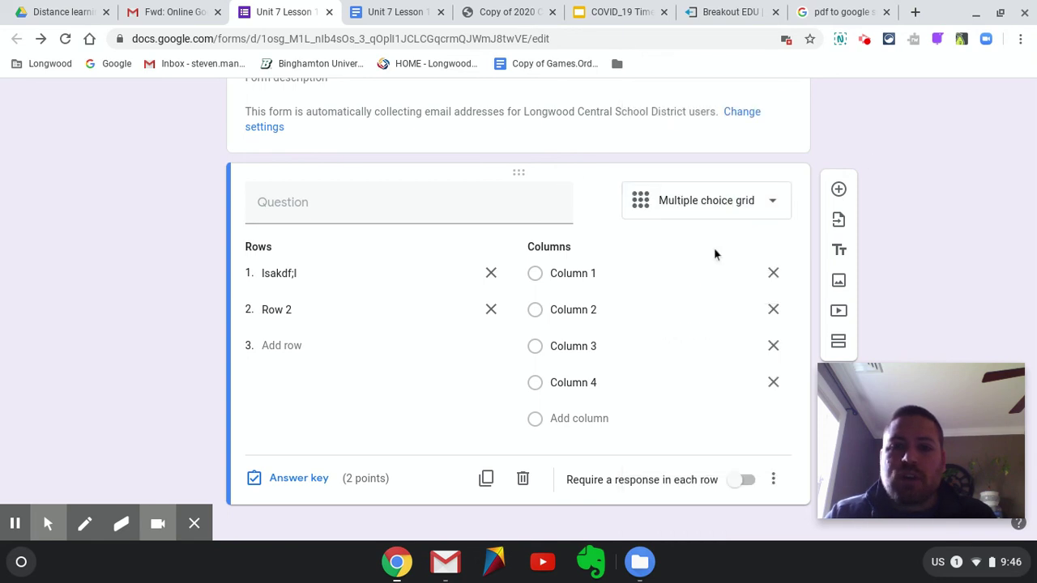
Change the question type to Multiple choice and remove Option 4, Option 2 and Option 1
click(772, 202)
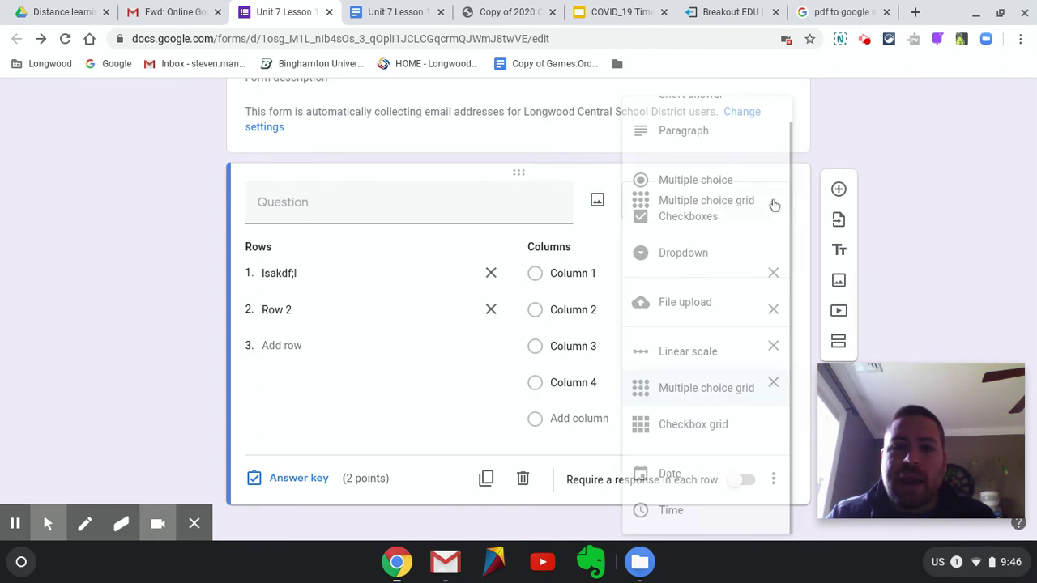
click(718, 191)
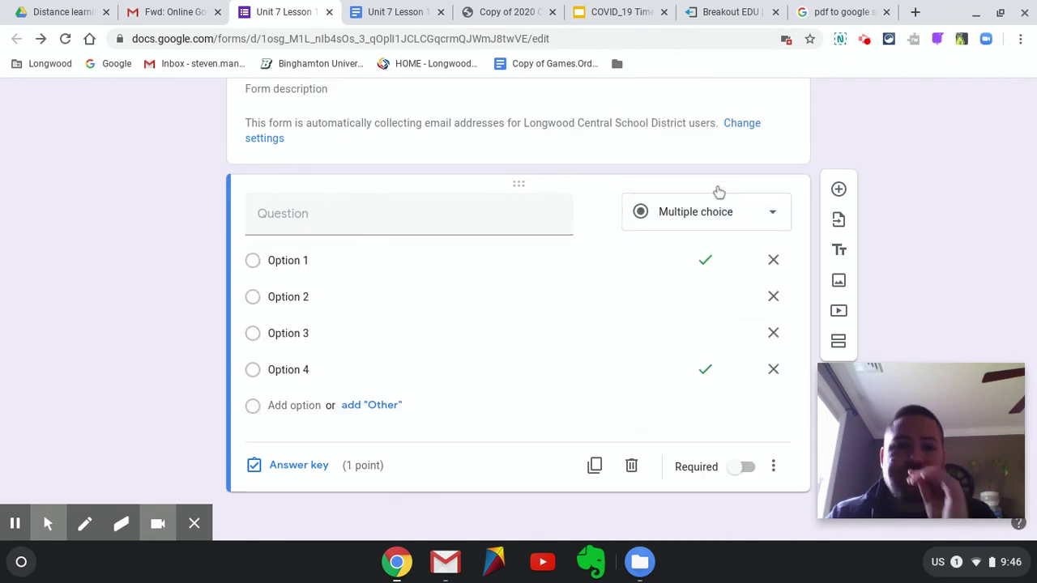
click(773, 370)
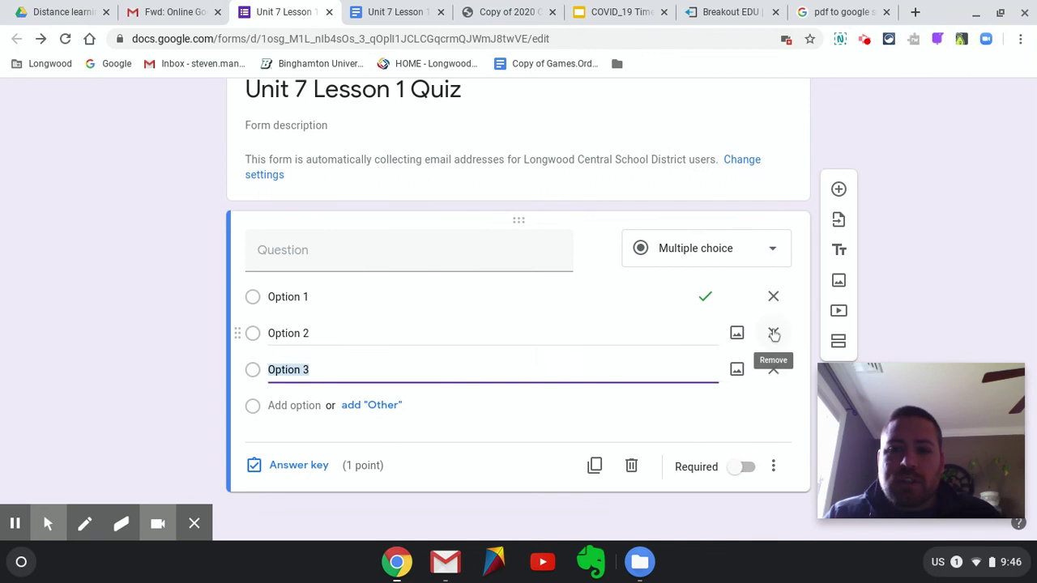
click(774, 333)
click(773, 333)
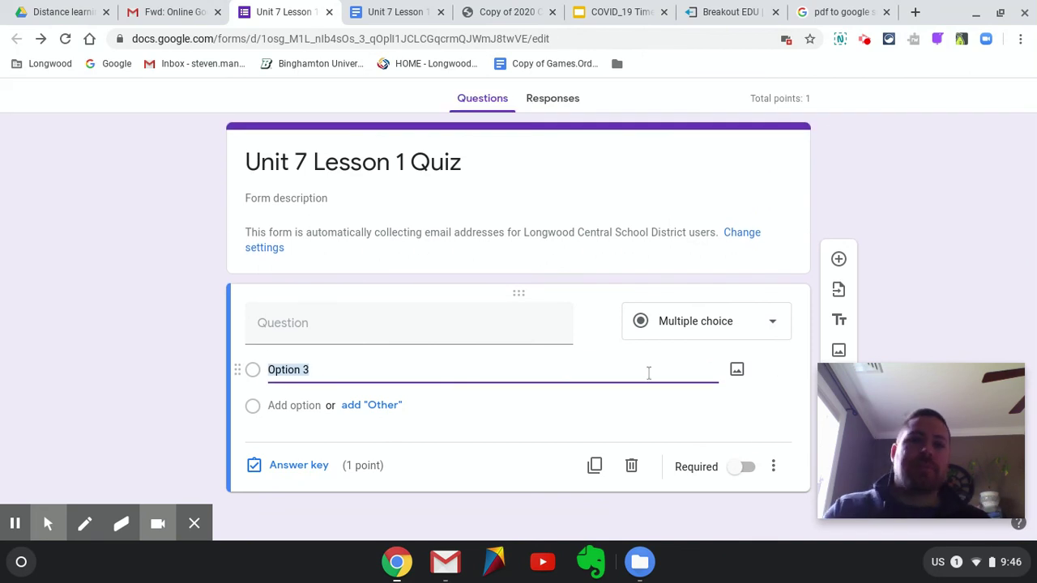
Copy the heading "How Do People Use Resources?" from the Google Docs quiz document into the form's description
click(399, 12)
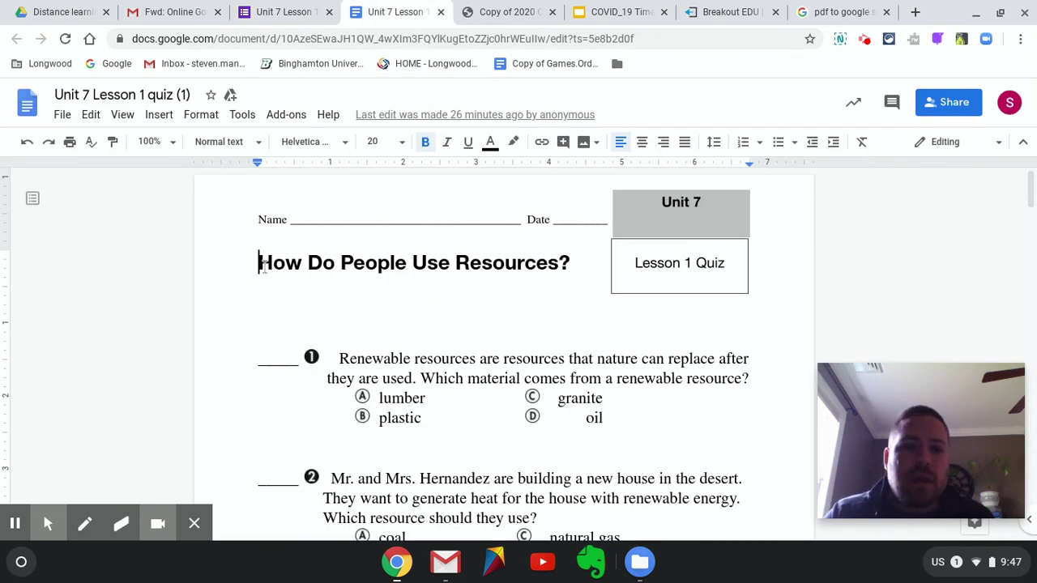
drag(264, 269, 580, 268)
key(ctrl+c)
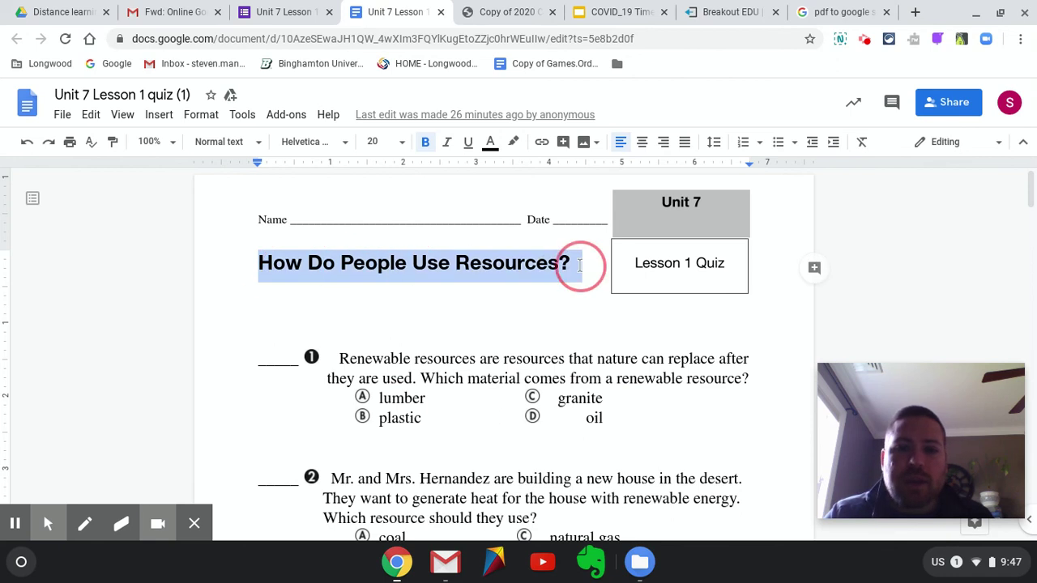
click(297, 12)
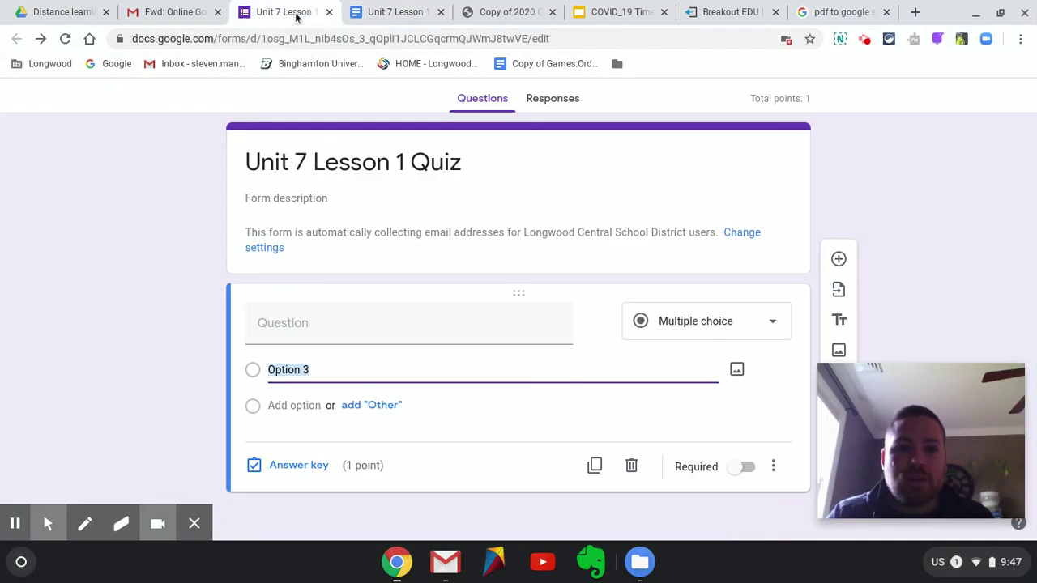
click(316, 201)
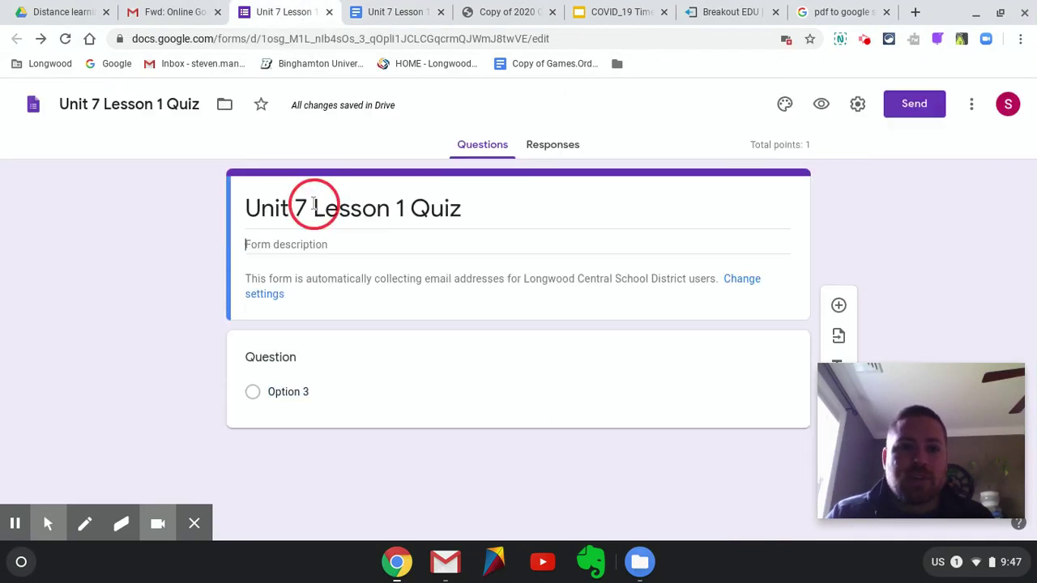
key(ctrl+v)
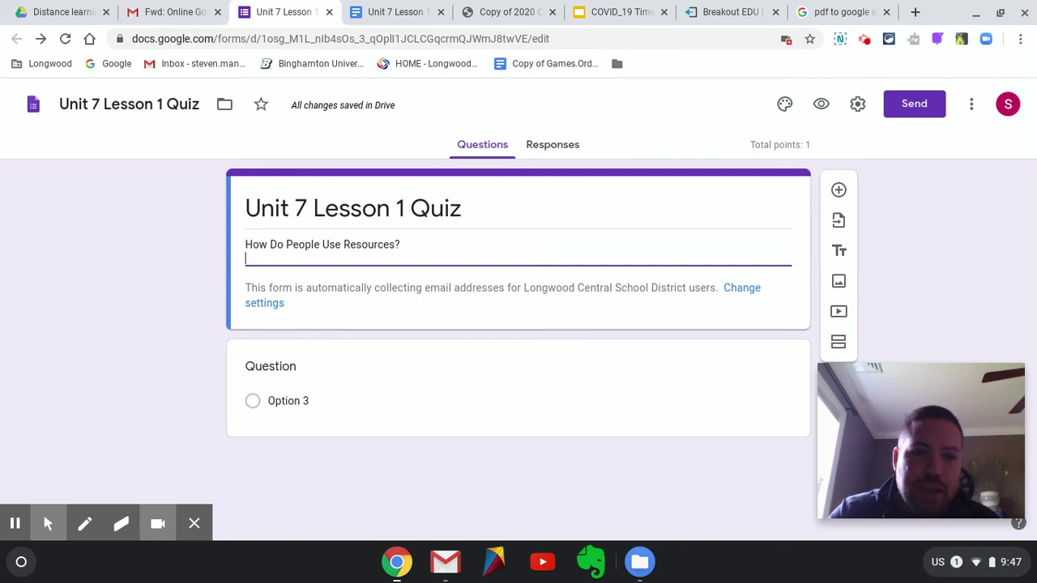
click(449, 314)
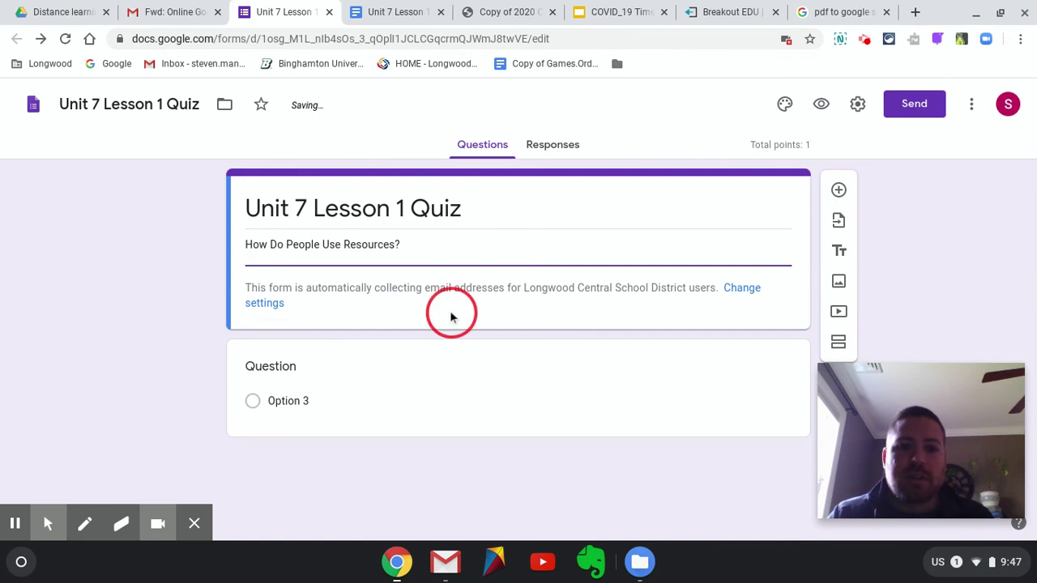
Check the answer choice format in the Google Docs quiz document and give the form's question the options A, B, C and D
click(398, 13)
click(535, 294)
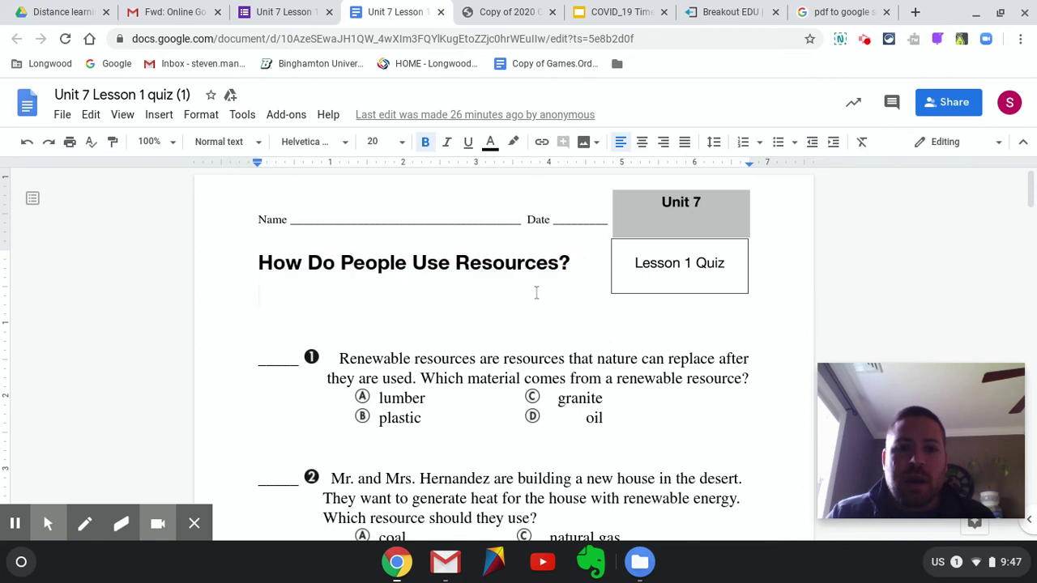
scroll(537, 294, down, 2)
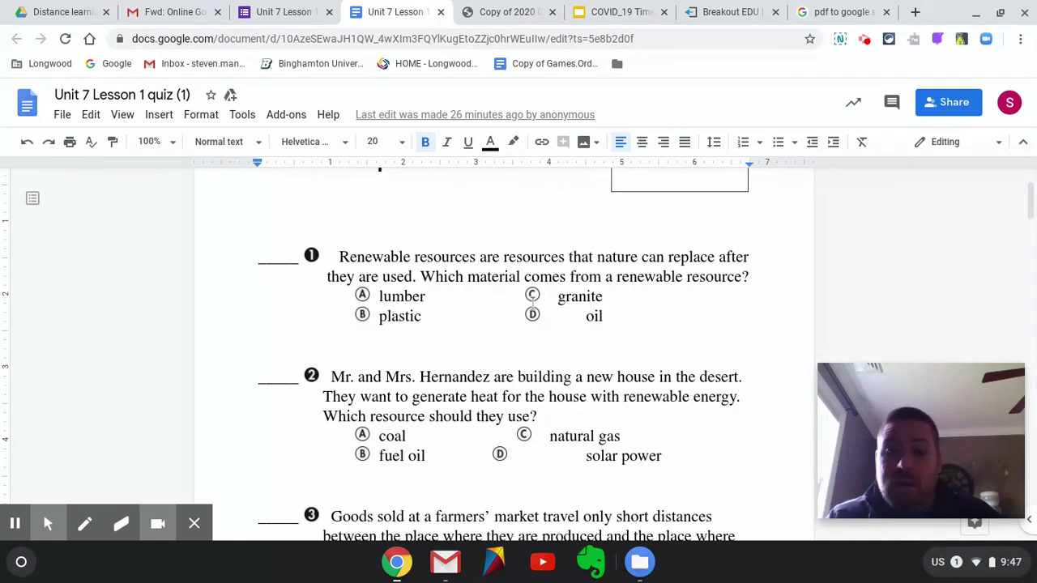
click(286, 11)
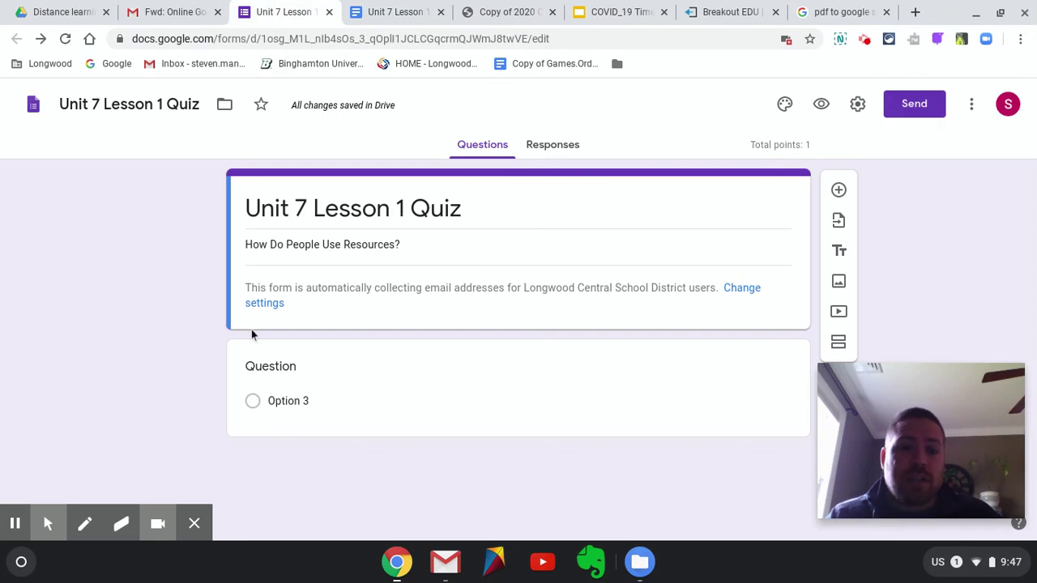
click(334, 366)
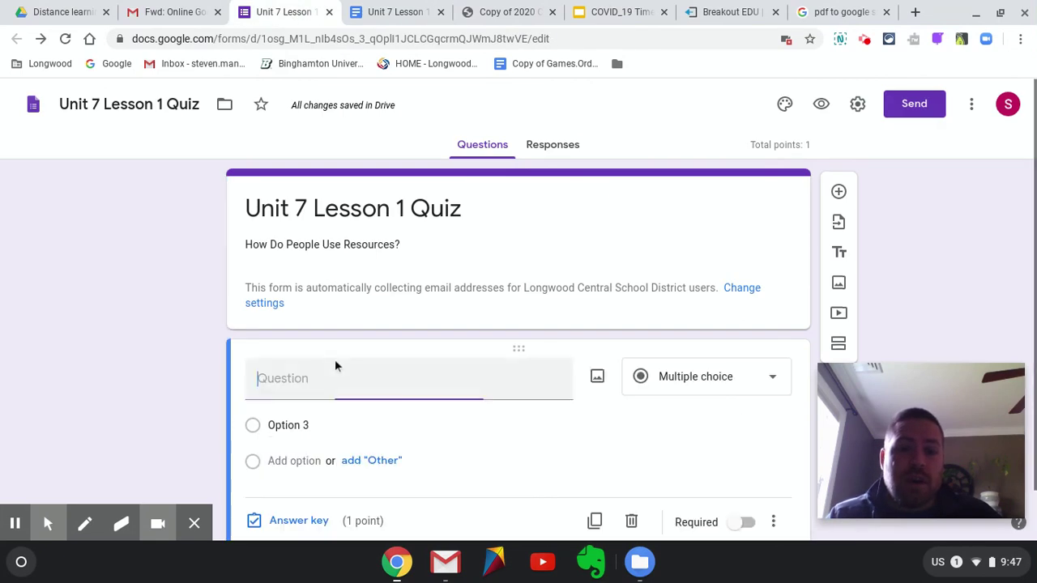
click(287, 426)
text(A)
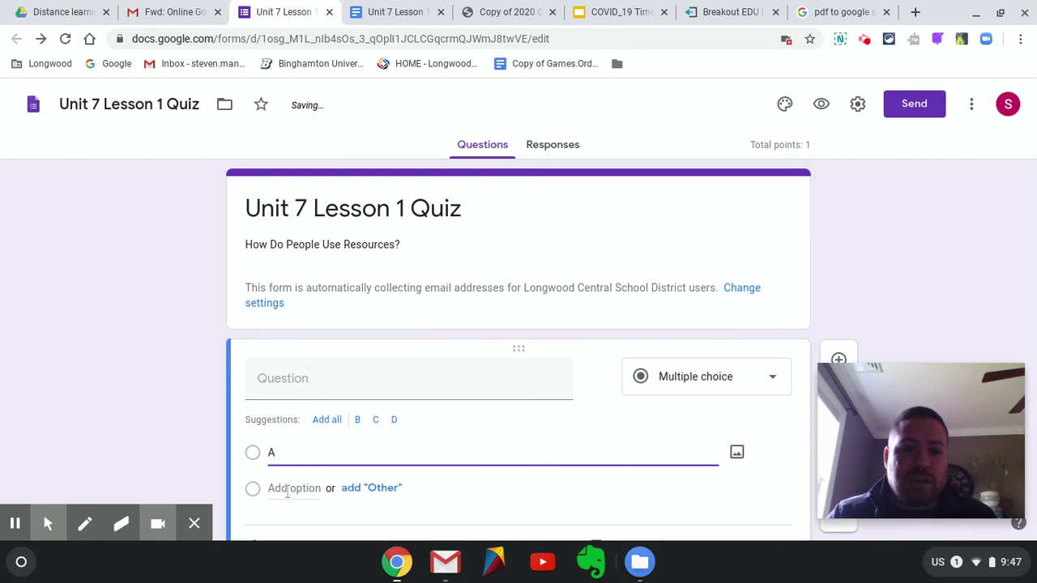
click(336, 420)
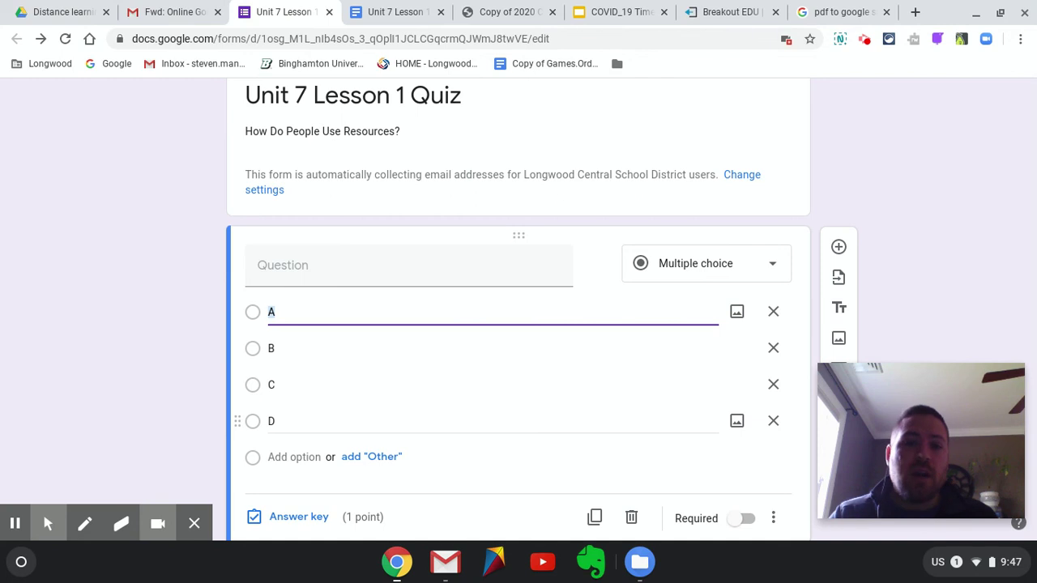
Copy the text of question 1 about renewable resources from the Google Docs quiz document into the form question's title
click(395, 12)
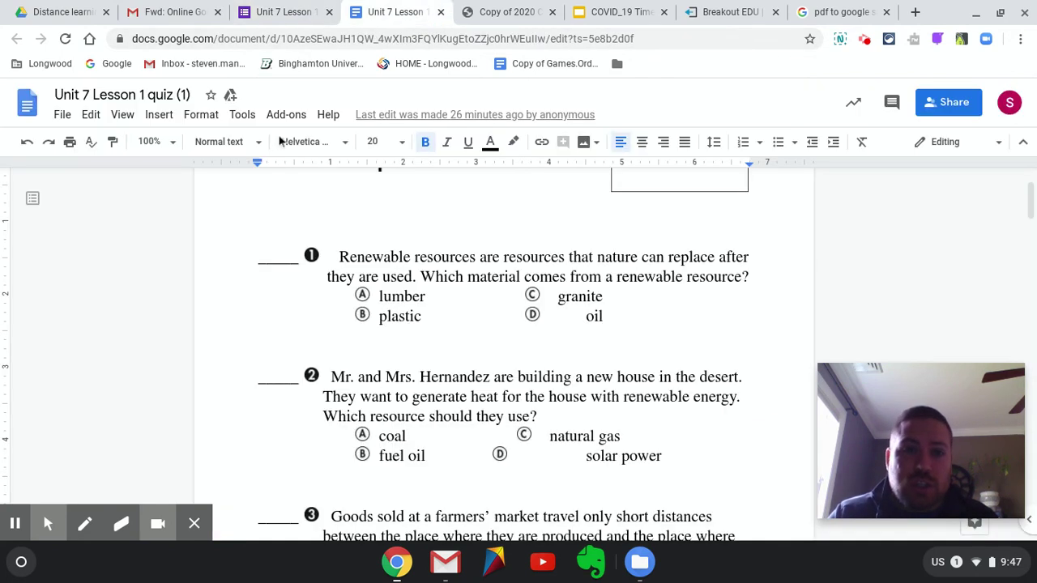
drag(339, 256, 754, 278)
key(ctrl+c)
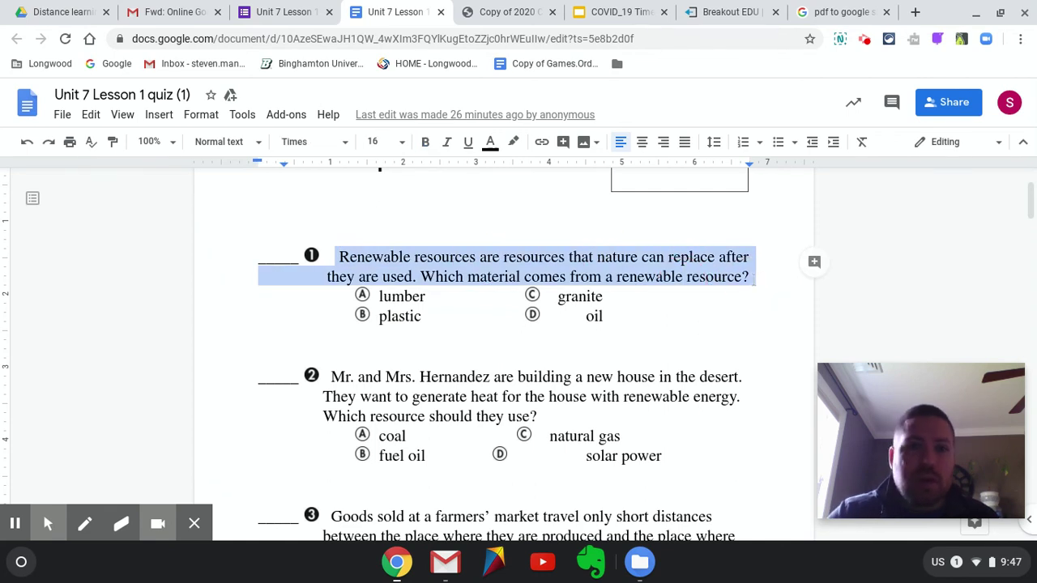
click(283, 15)
click(363, 275)
key(ctrl+v)
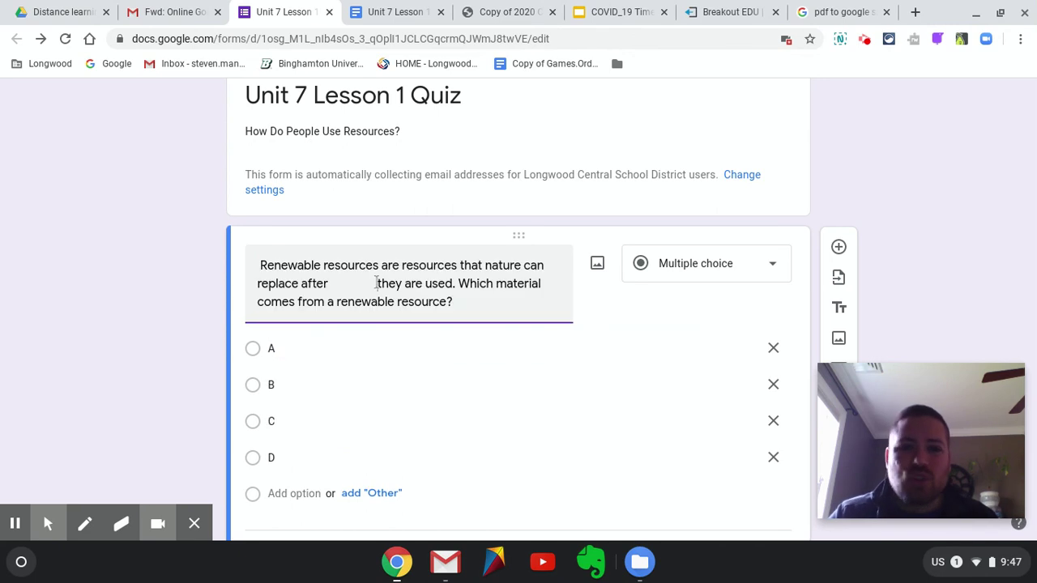
Delete the extra spaces between "after" and "they" in the question's title
key(BackSpace)
key(BackSpace)
key(BackSpace)
key(BackSpace)
key(BackSpace)
key(BackSpace)
key(BackSpace)
key(BackSpace)
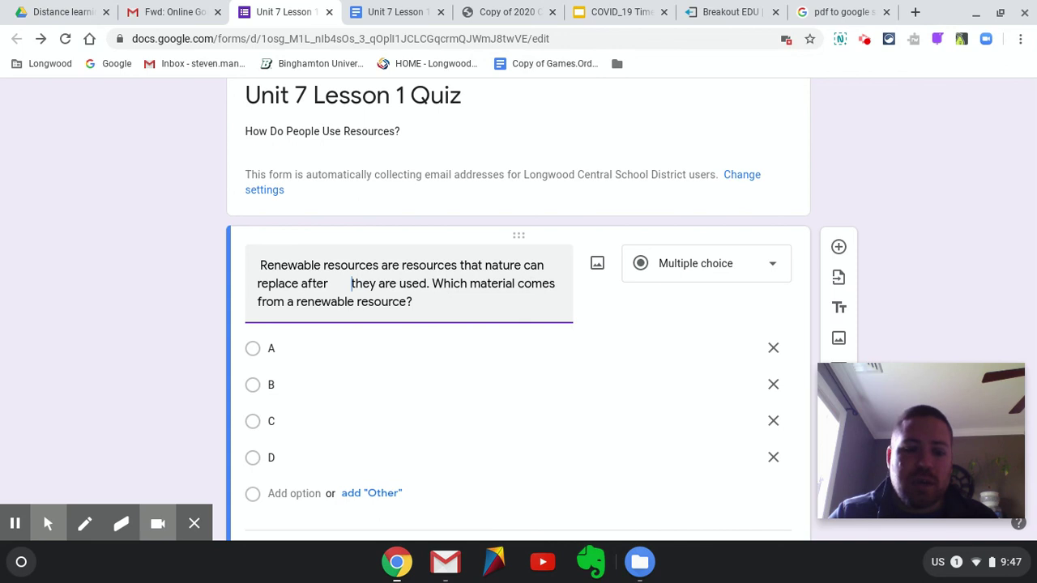
key(BackSpace)
key(BackSpace)
key(BackSpace)
key(BackSpace)
key(BackSpace)
key(BackSpace)
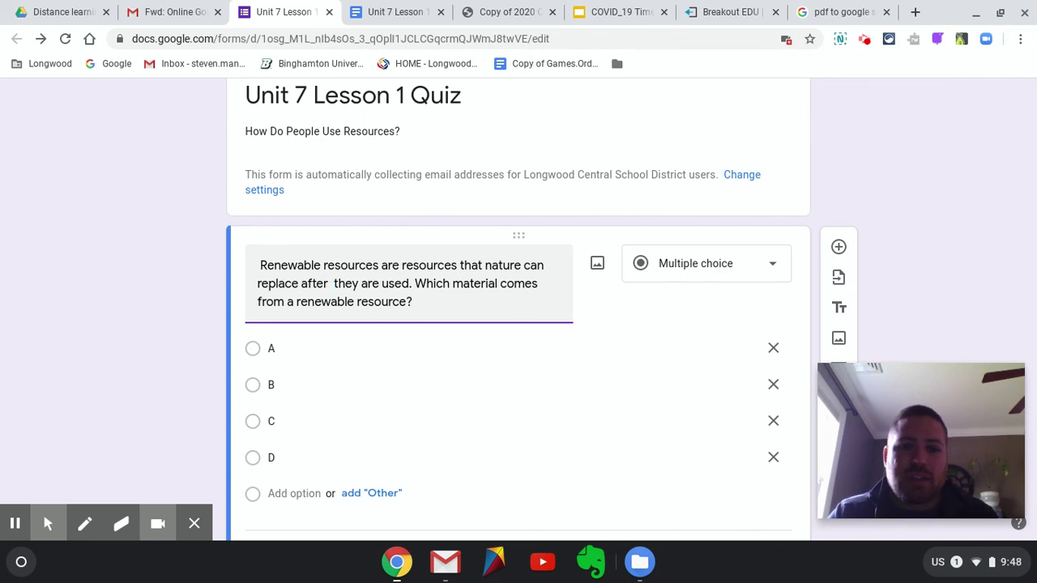
Copy the answer "lumber" from question 1 in the Google Docs quiz document over the form question's option A
click(411, 12)
click(424, 316)
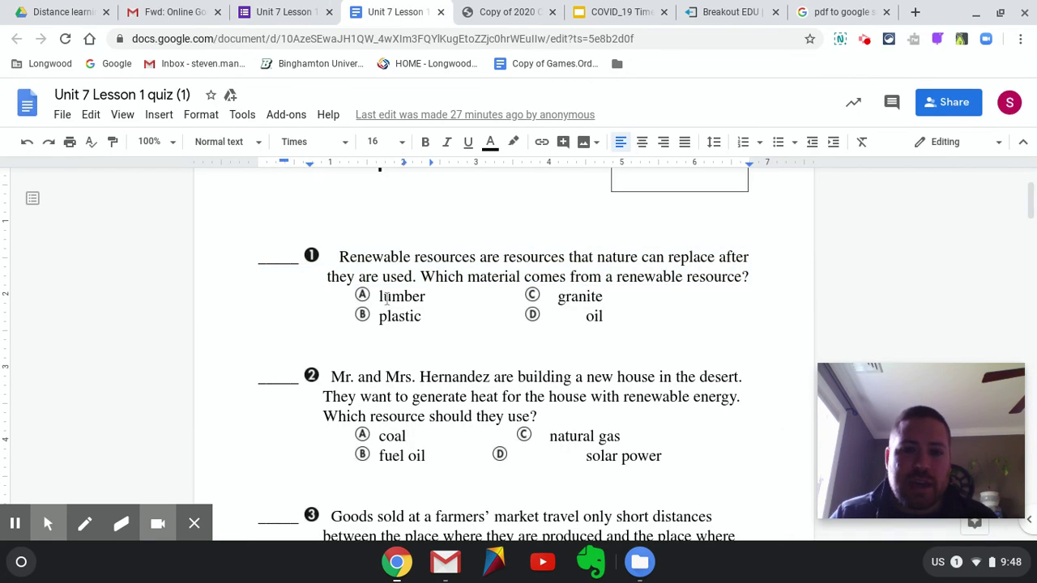
double_click(394, 296)
key(ctrl+c)
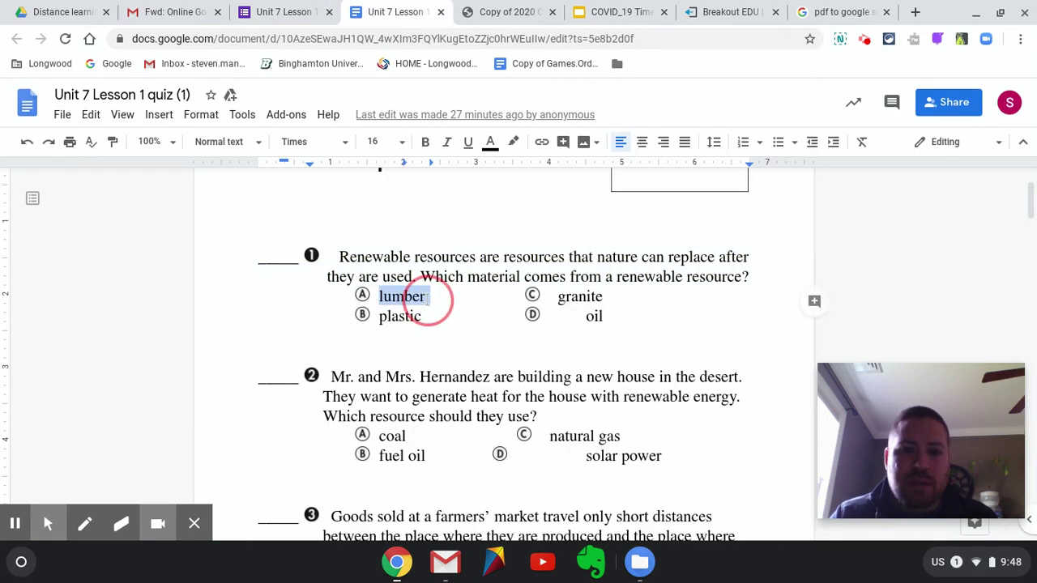
click(296, 12)
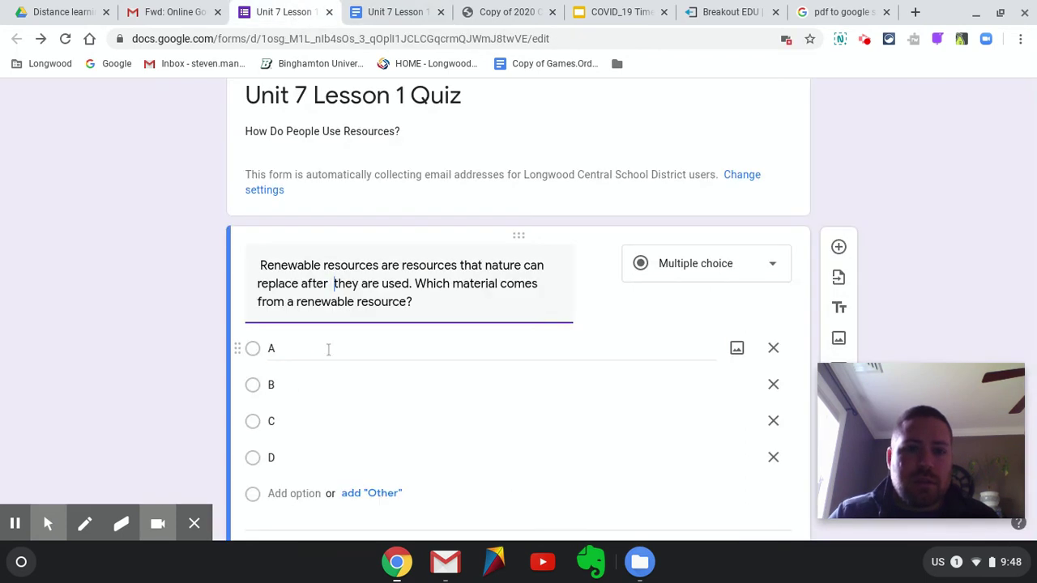
click(301, 350)
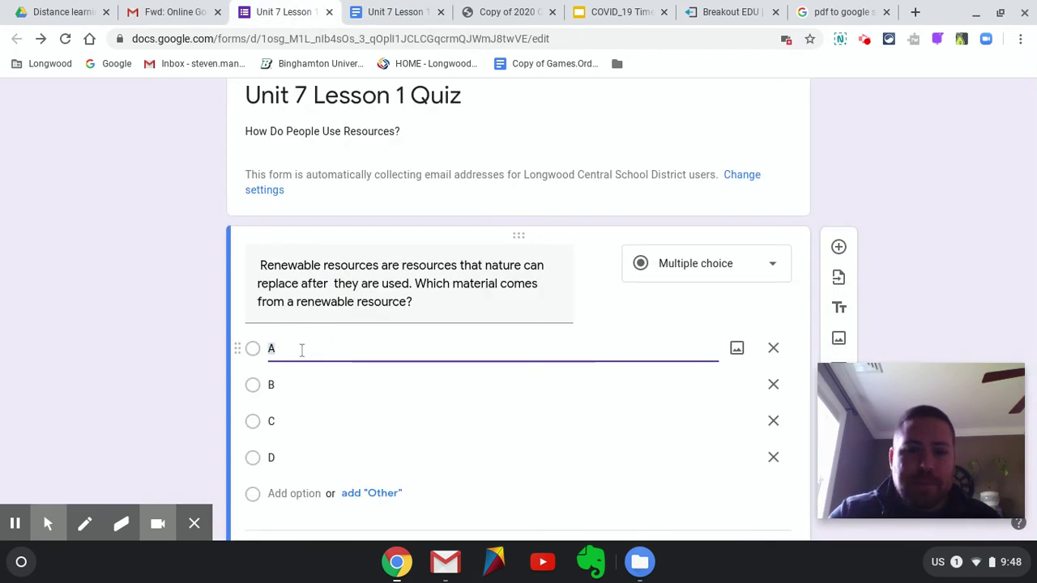
key(ctrl+v)
Copy the answer "plastic" from question 1 in the Google Docs quiz document over the form question's option B
click(405, 12)
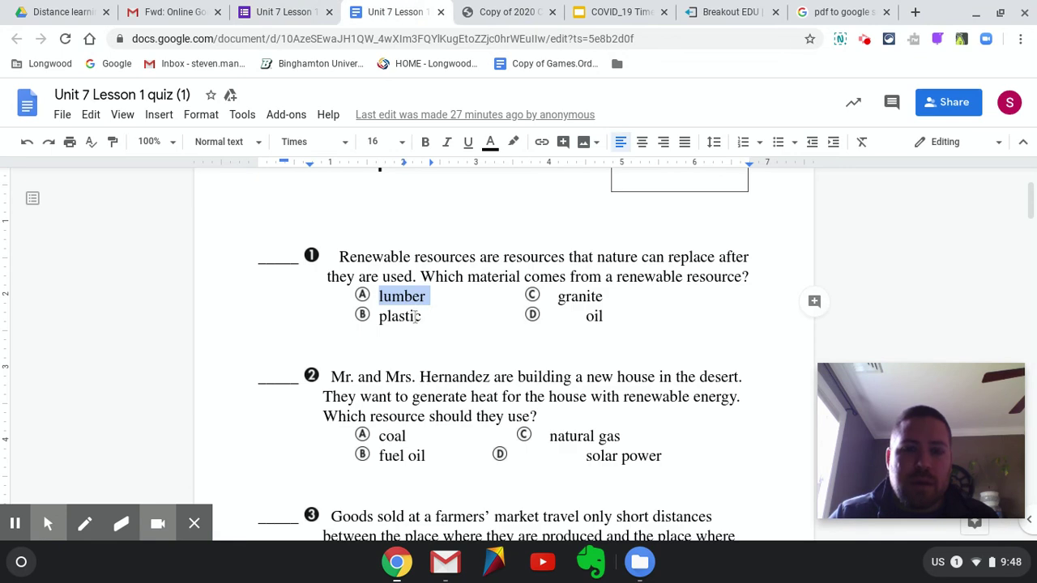
double_click(381, 317)
key(ctrl+c)
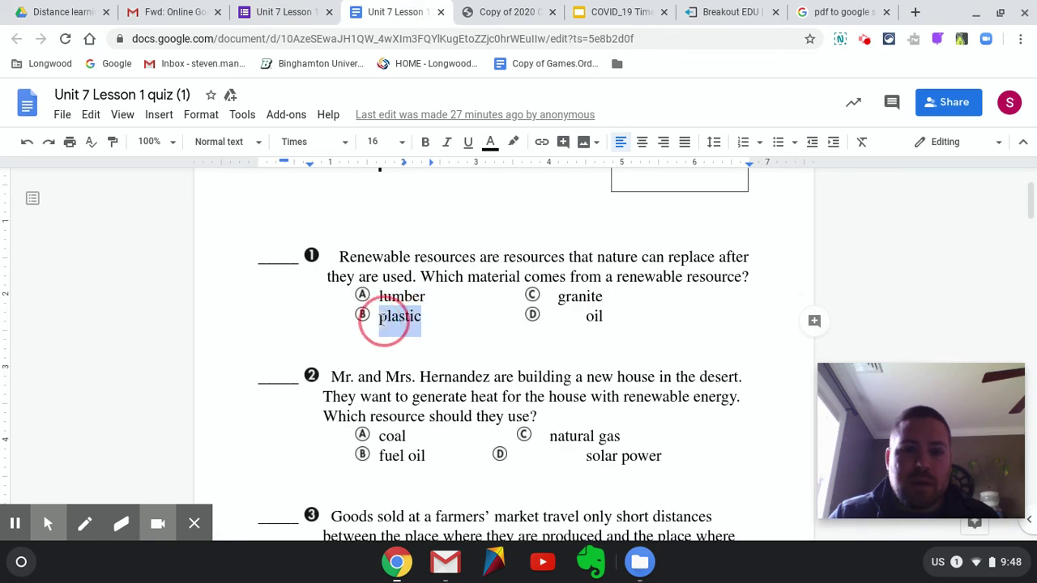
click(284, 12)
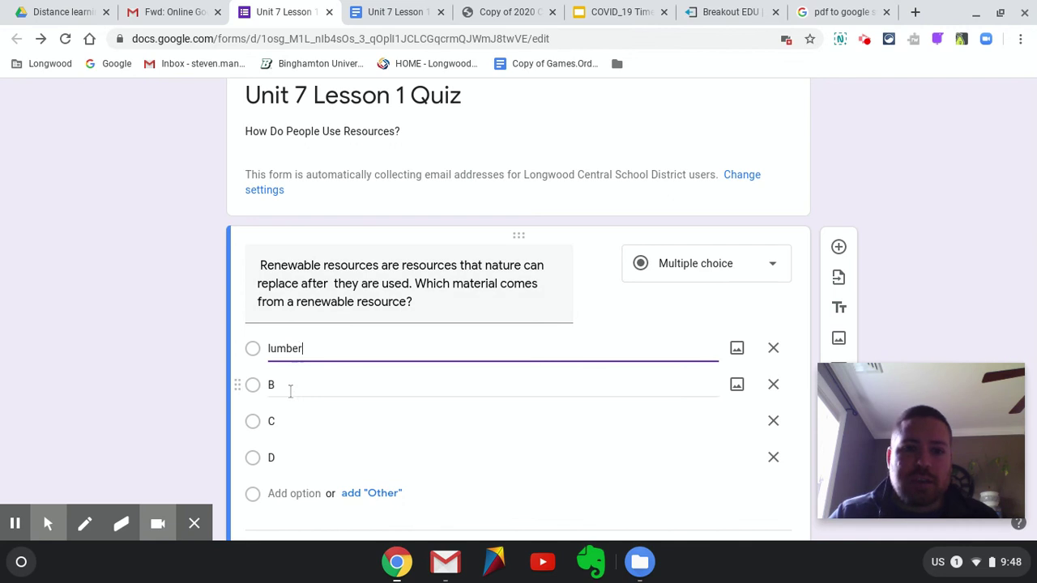
click(290, 386)
key(BackSpace)
key(ctrl+v)
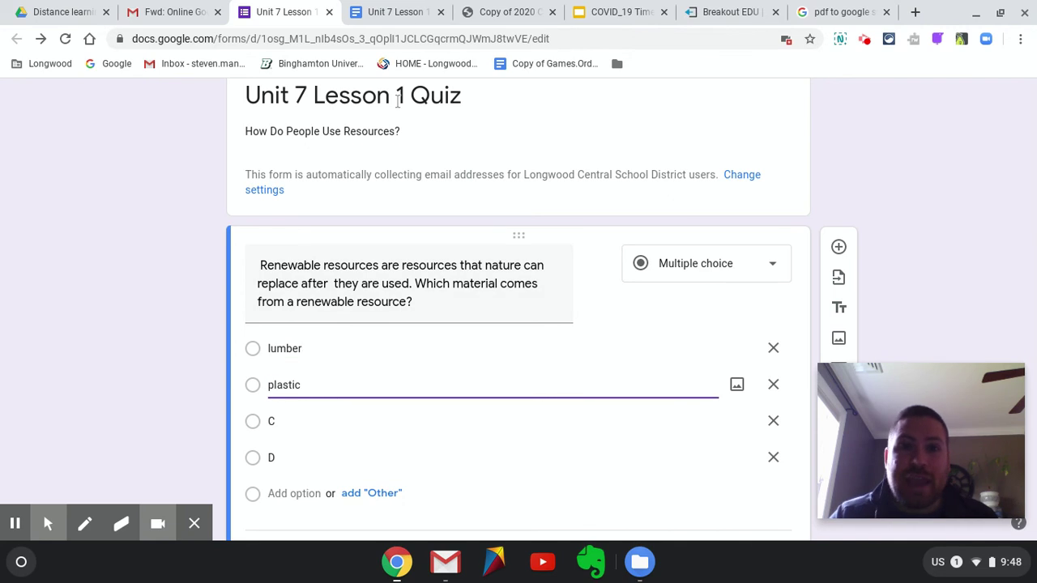
Look up answer D of question 1 in the Google Docs quiz document and replace the form's option C with "oil"
click(396, 12)
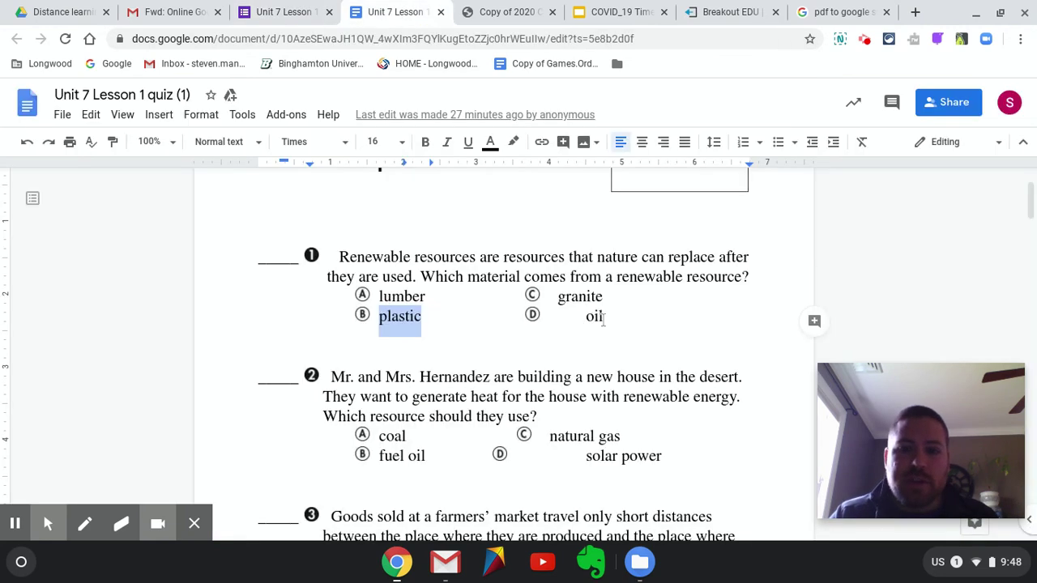
drag(608, 316, 587, 316)
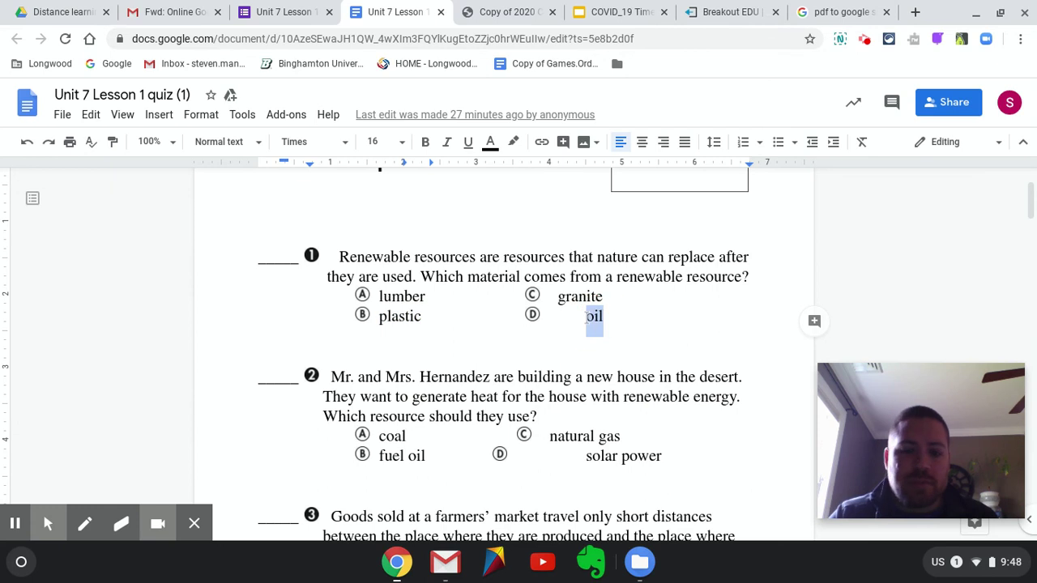
click(280, 14)
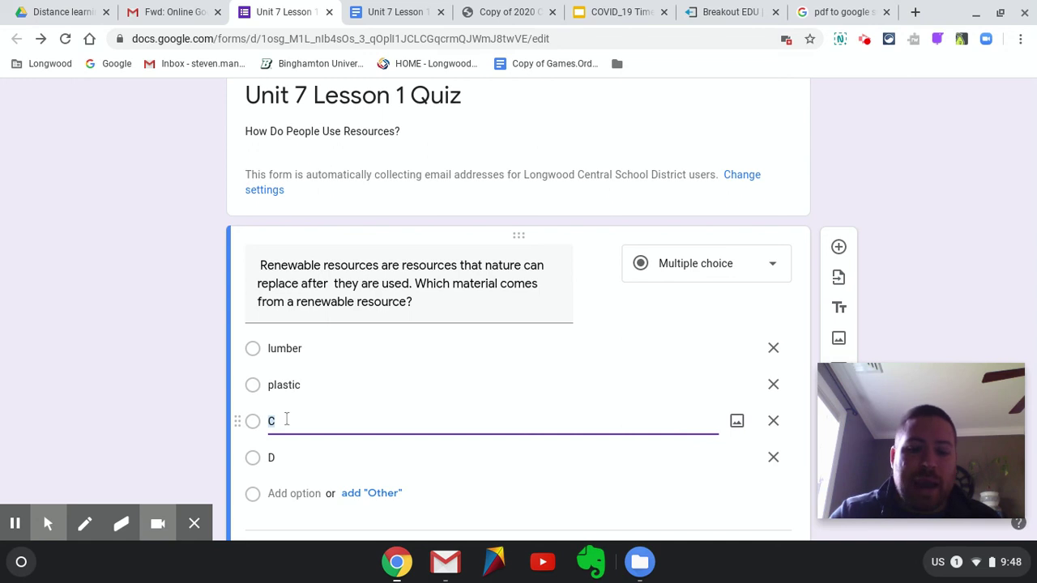
text(oil)
Copy the answer "granite" from question 1 in the Google Docs quiz document over the form question's option D
click(393, 12)
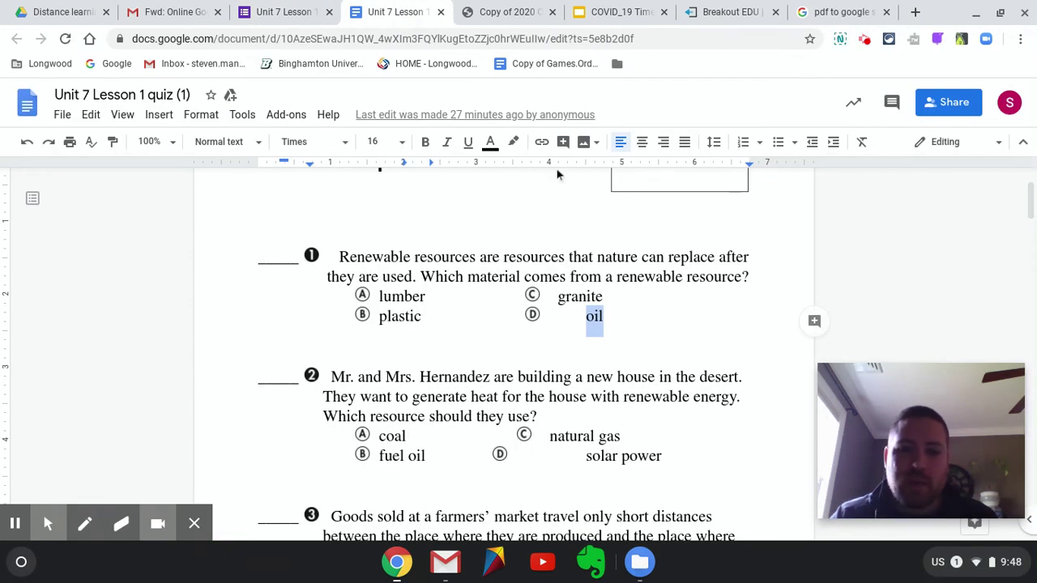
drag(604, 296, 558, 300)
key(ctrl+c)
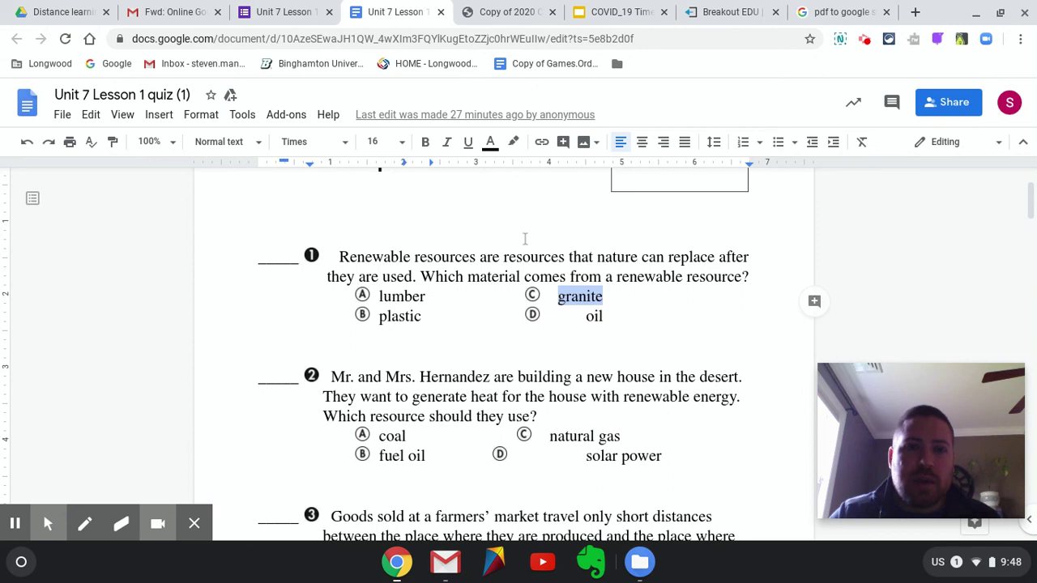
click(284, 11)
click(287, 456)
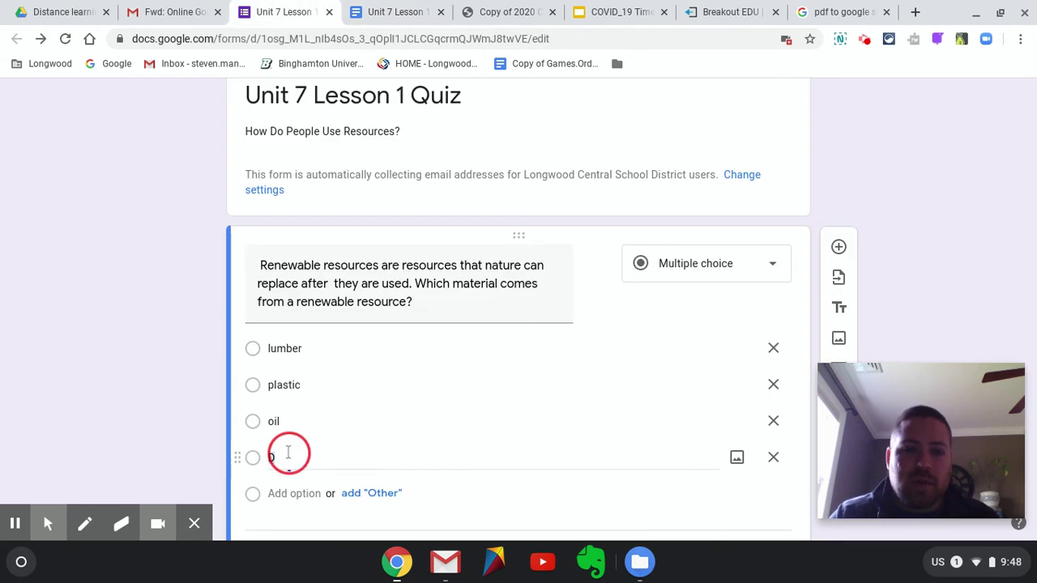
key(ctrl+v)
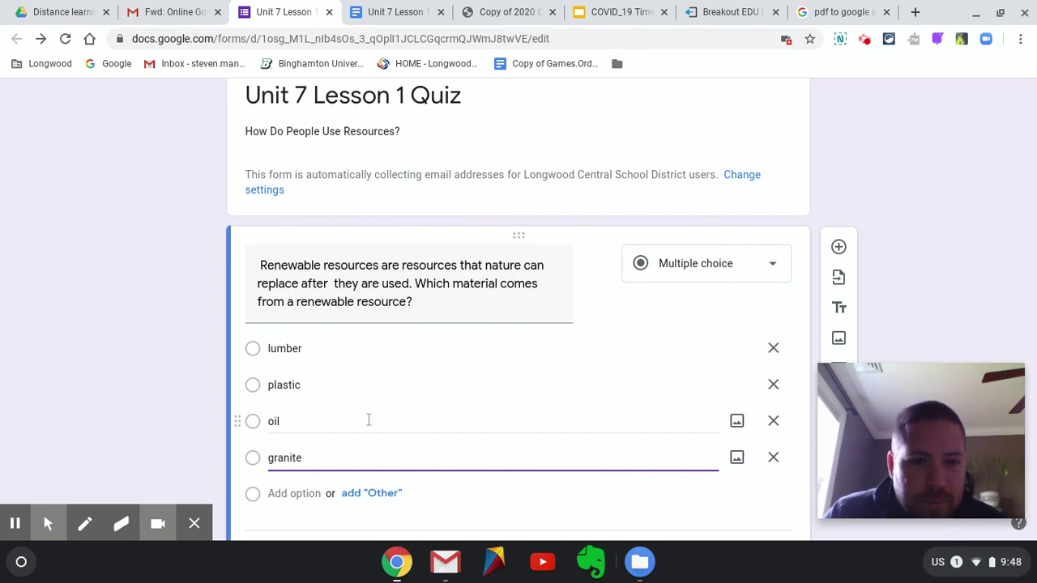
Mark lumber as the correct answer in the question's answer key and delete the leading space in the question's title
scroll(369, 420, down, 1)
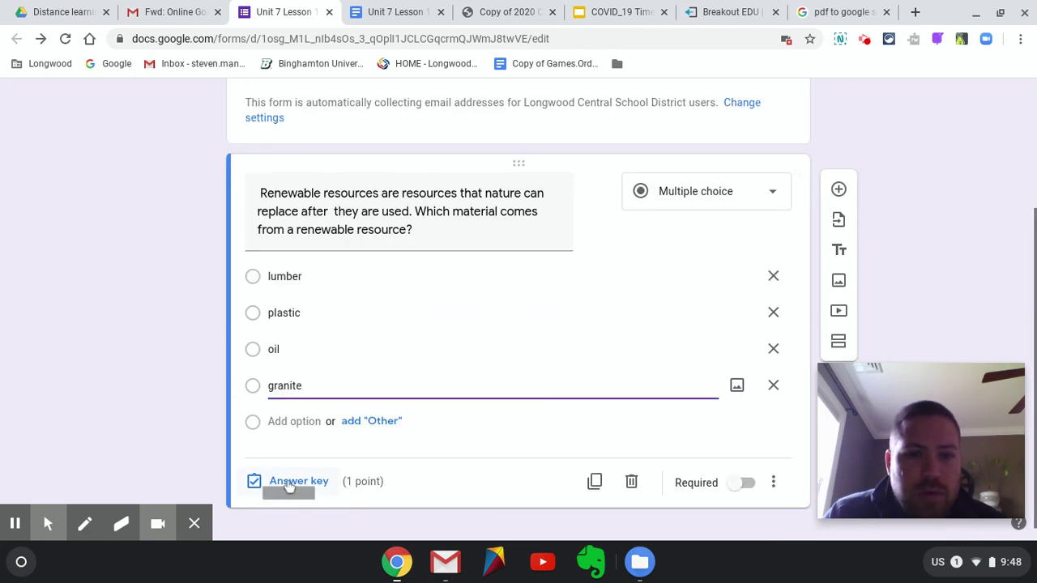
click(289, 486)
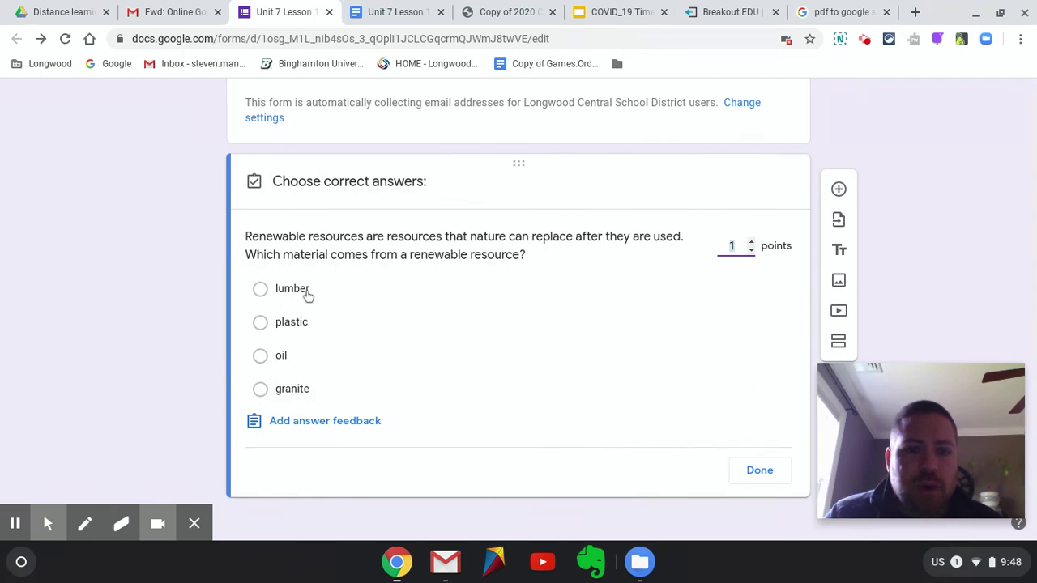
click(292, 289)
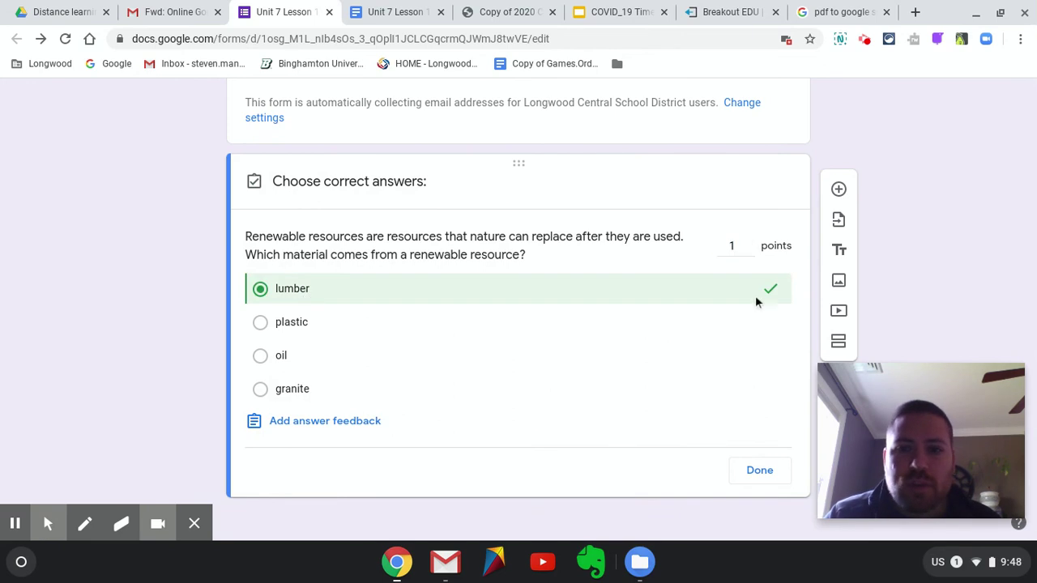
click(759, 470)
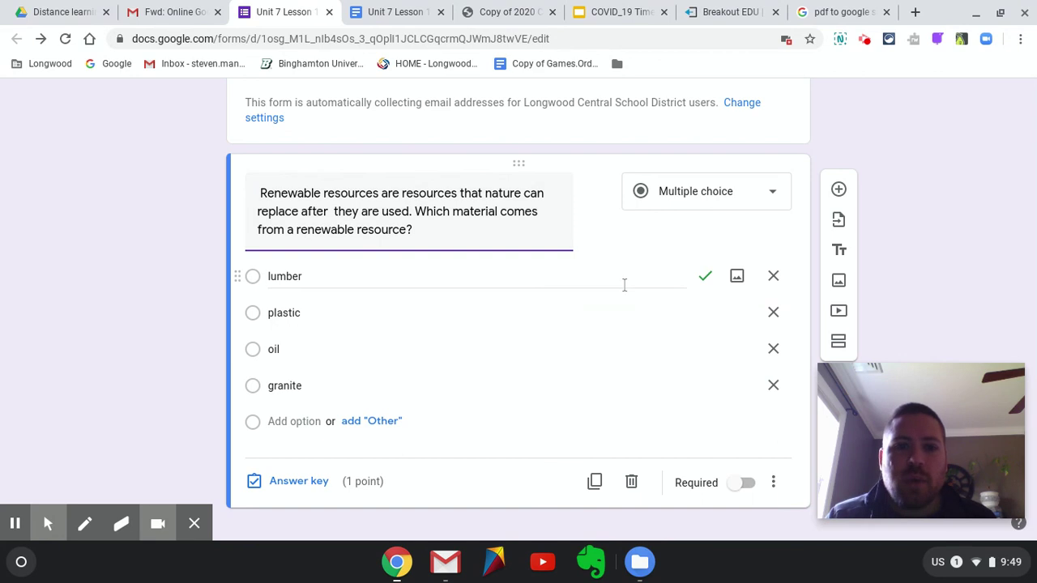
scroll(628, 279, up, 3)
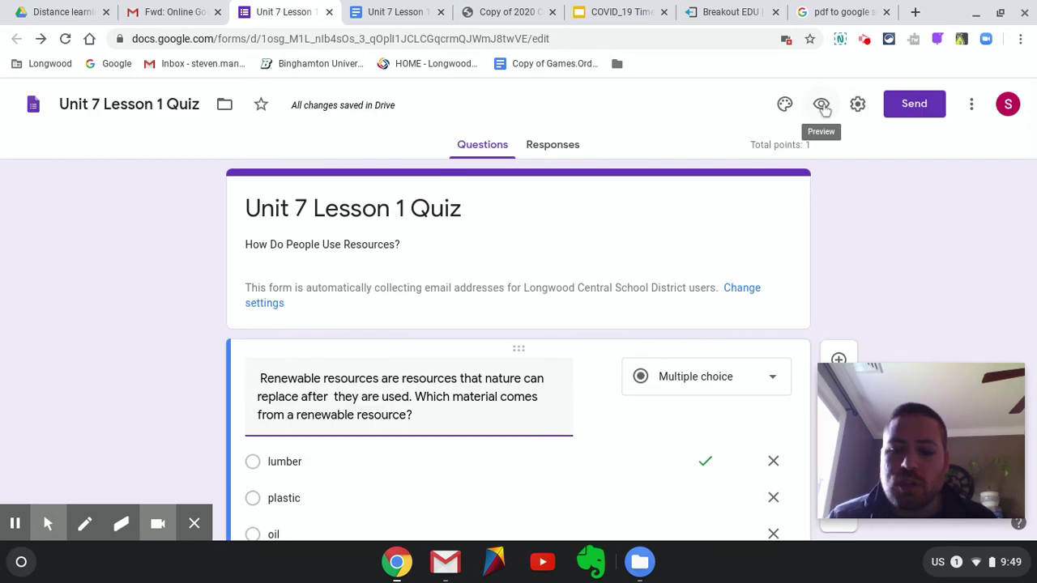
key(BackSpace)
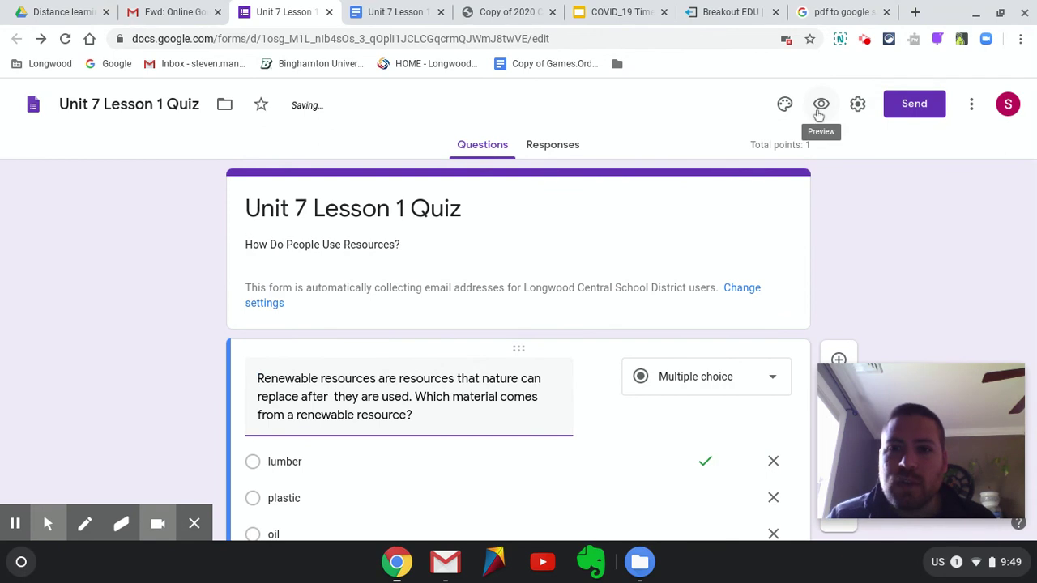
Preview the quiz as a student, choose lumber as the answer, and close the preview without submitting
click(819, 112)
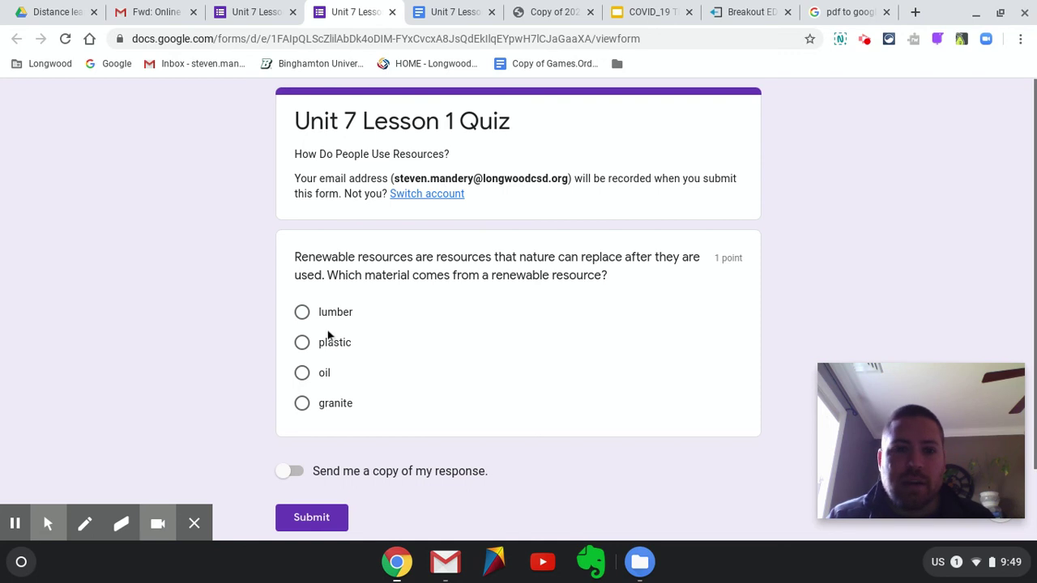
click(302, 315)
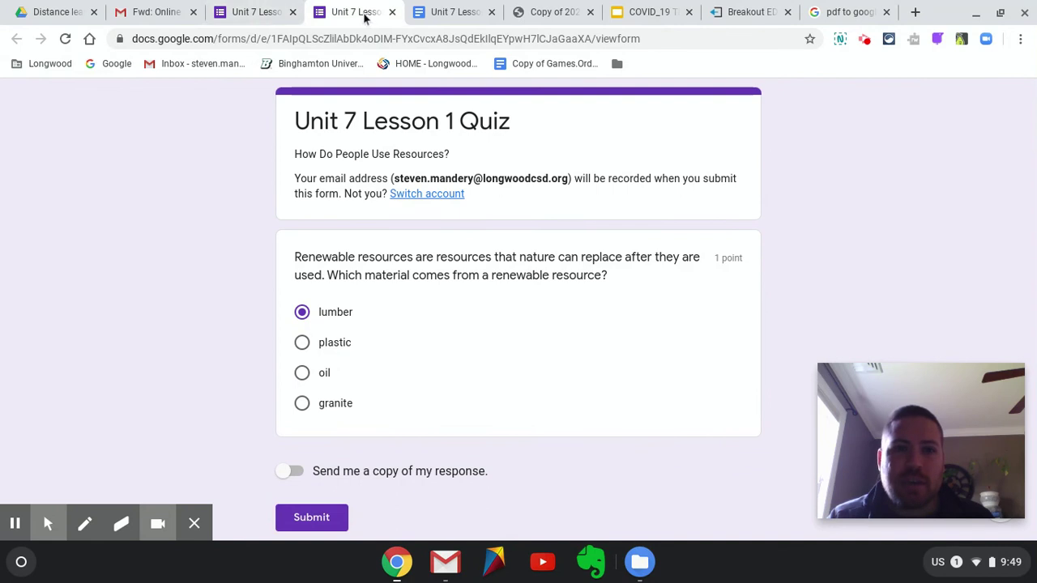
click(270, 16)
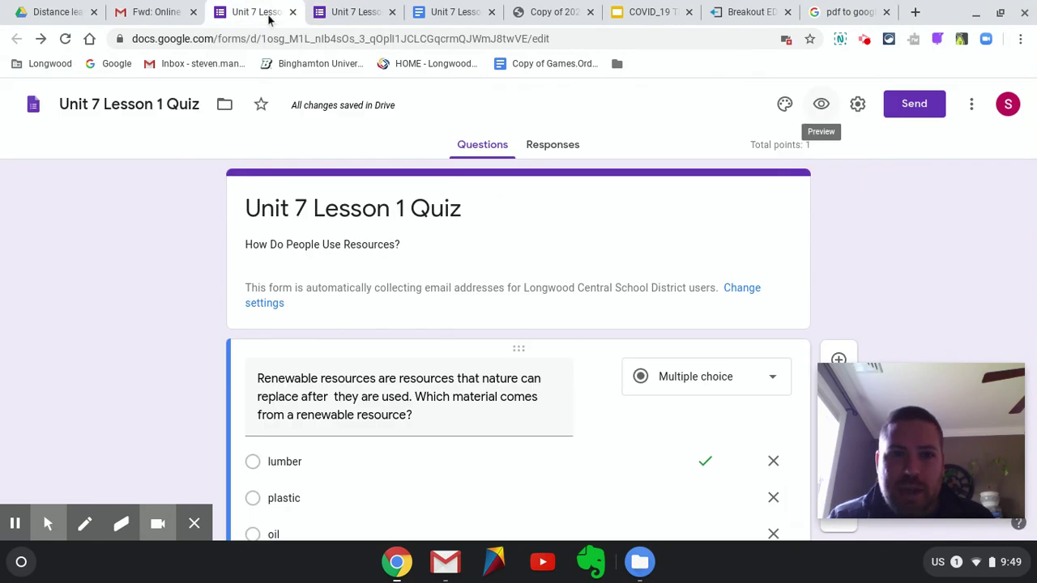
click(360, 11)
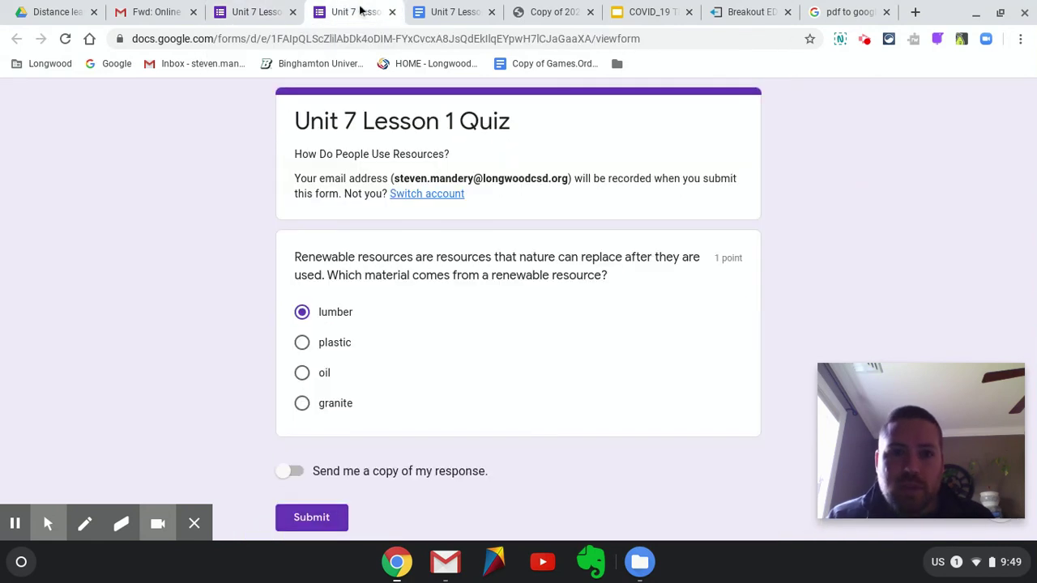
click(393, 12)
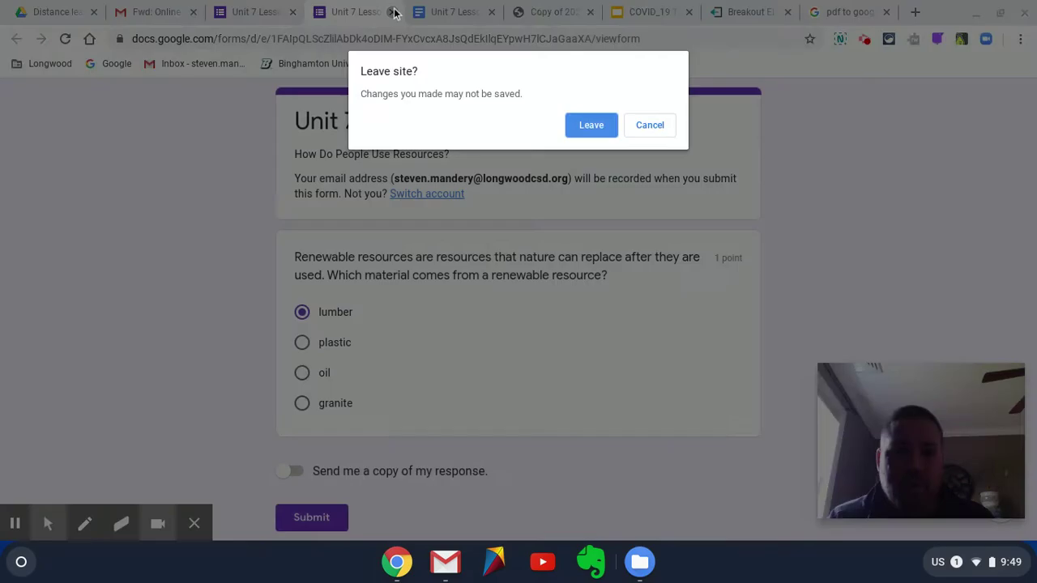
click(592, 125)
Remove the lumber, plastic and oil options from the question and clear the text of the granite option
scroll(496, 340, down, 2)
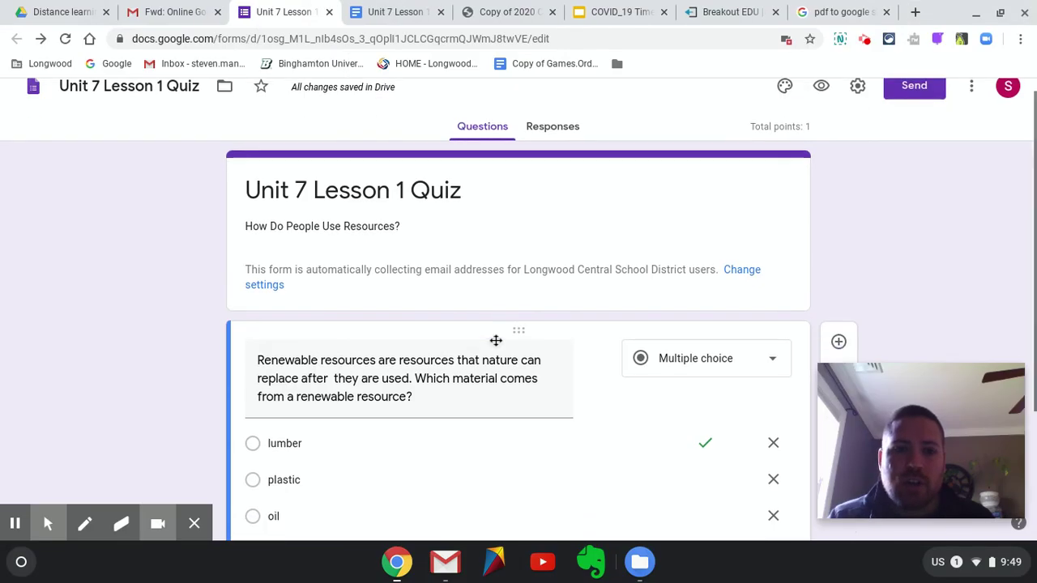
scroll(496, 340, down, 1)
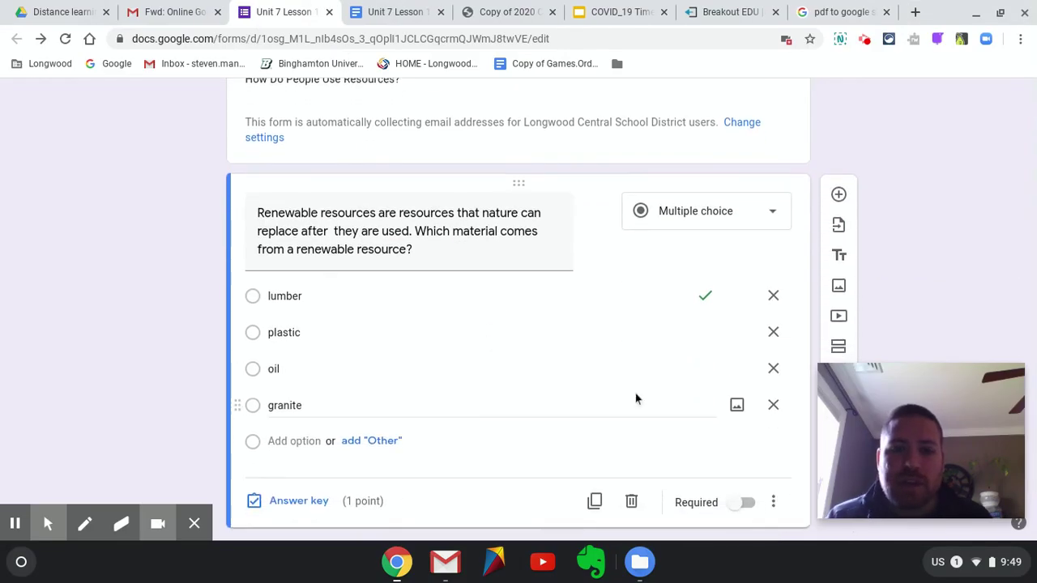
click(774, 296)
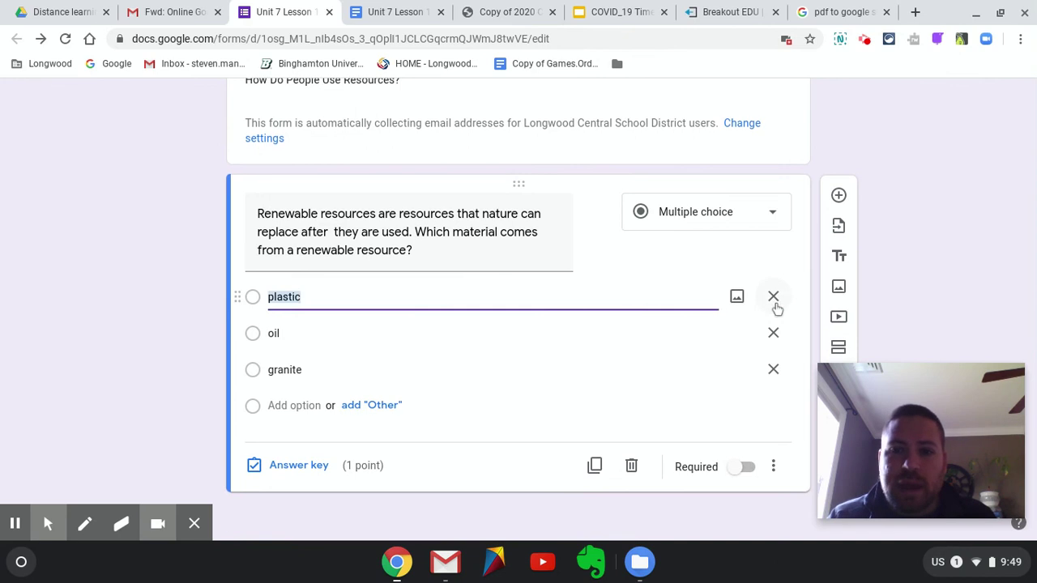
click(774, 298)
click(774, 333)
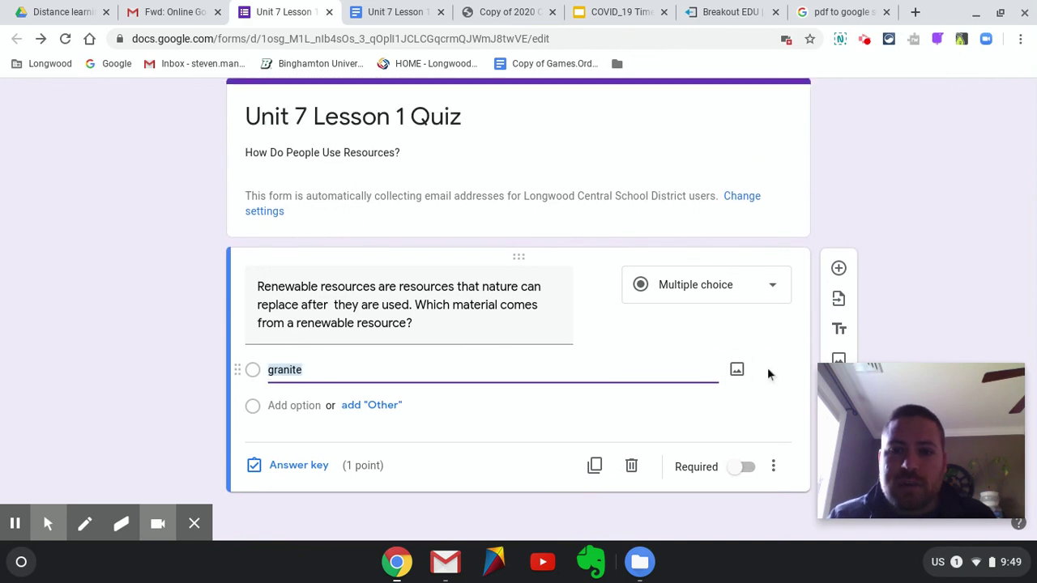
key(BackSpace)
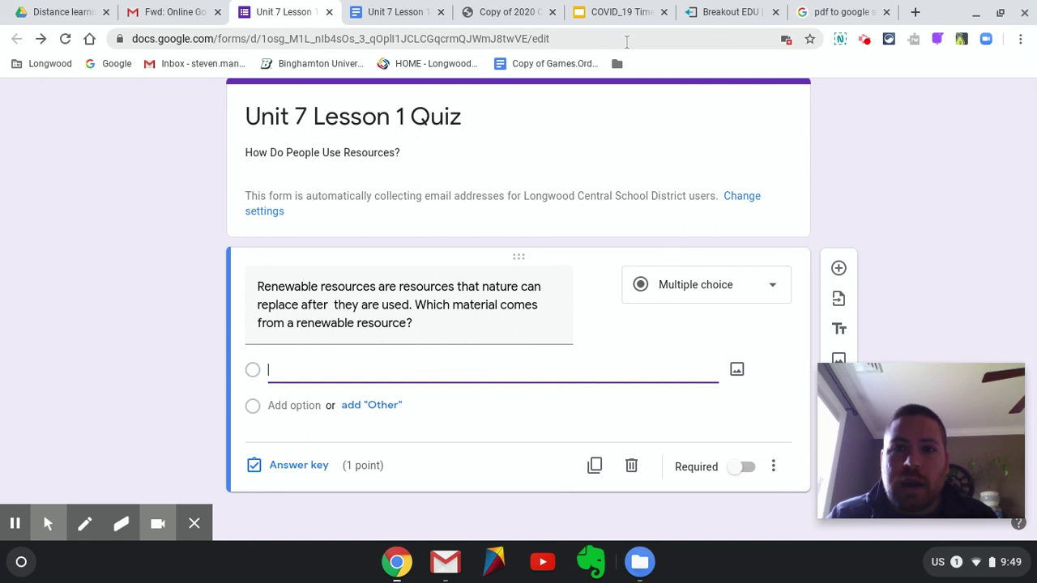
Copy all of question 1 with its four answers from the Google Docs quiz over the form question's title
click(397, 12)
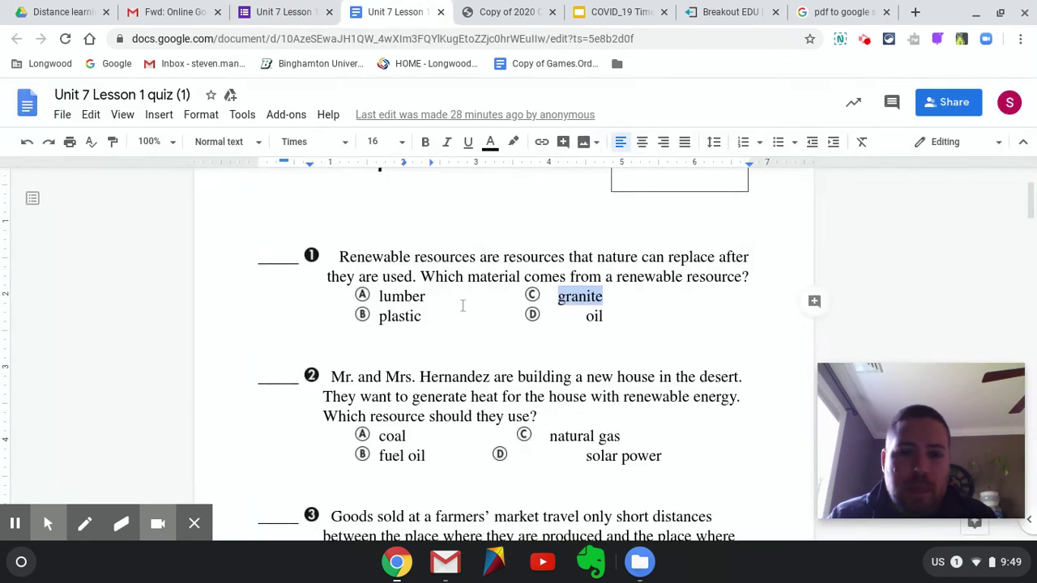
drag(612, 316, 336, 257)
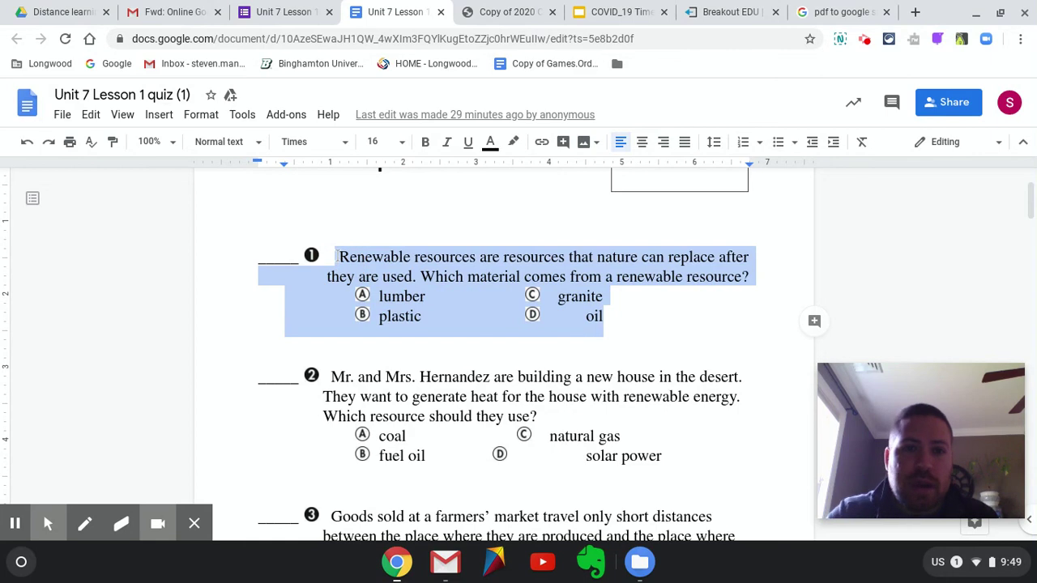
click(283, 13)
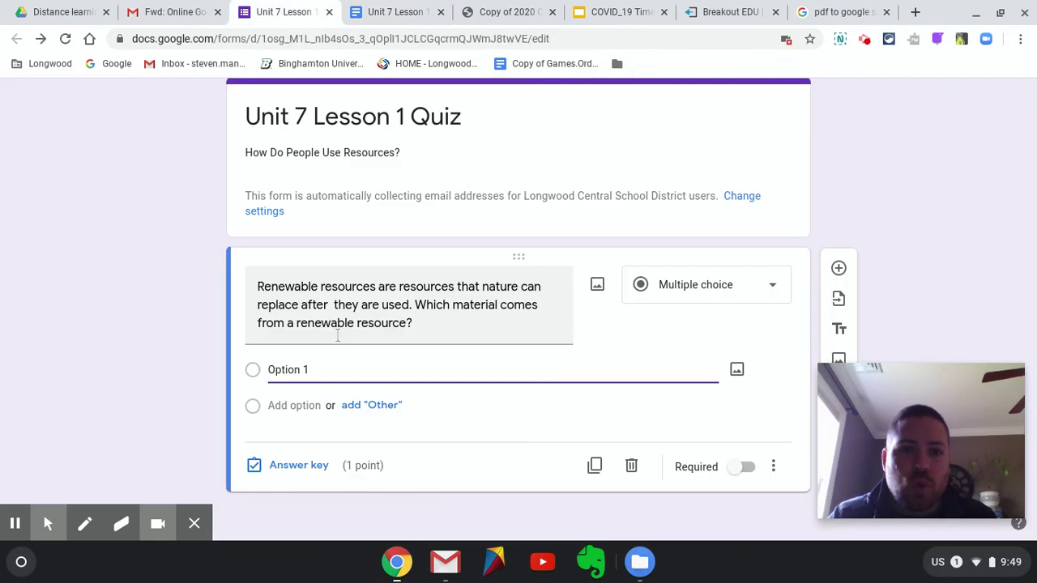
triple_click(282, 303)
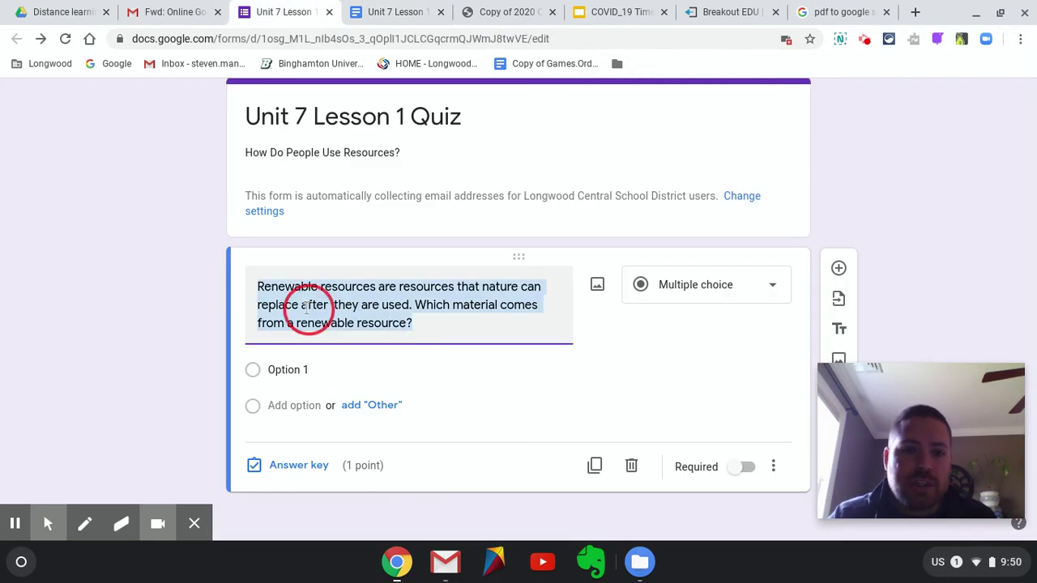
key(BackSpace)
text(Renewable resources are resources that nature can replace after they are used. Which material comes from a renewable resource? lumber granite plastic oil)
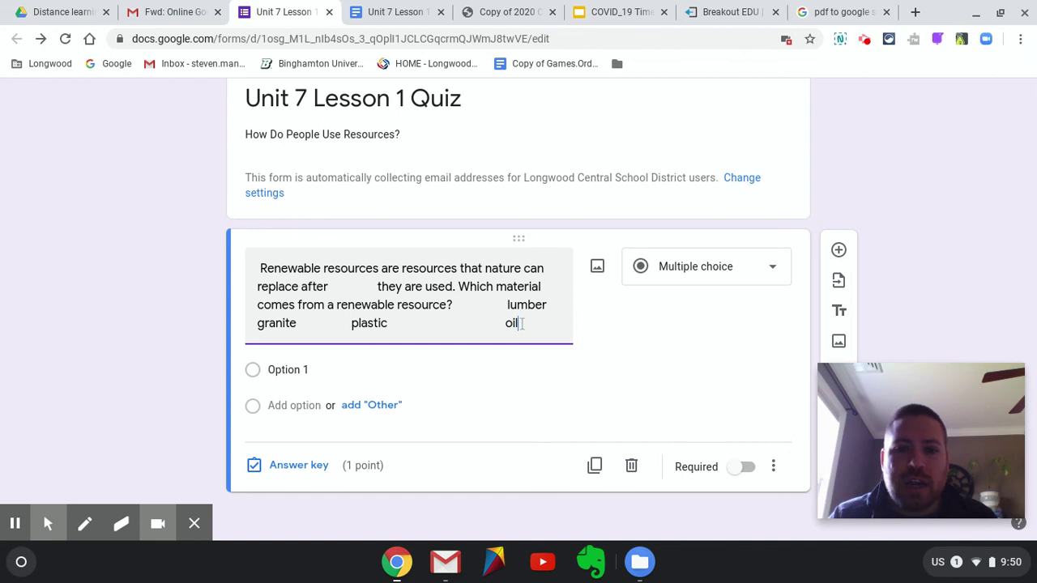
Clear all text from the form question's title
drag(523, 323, 251, 273)
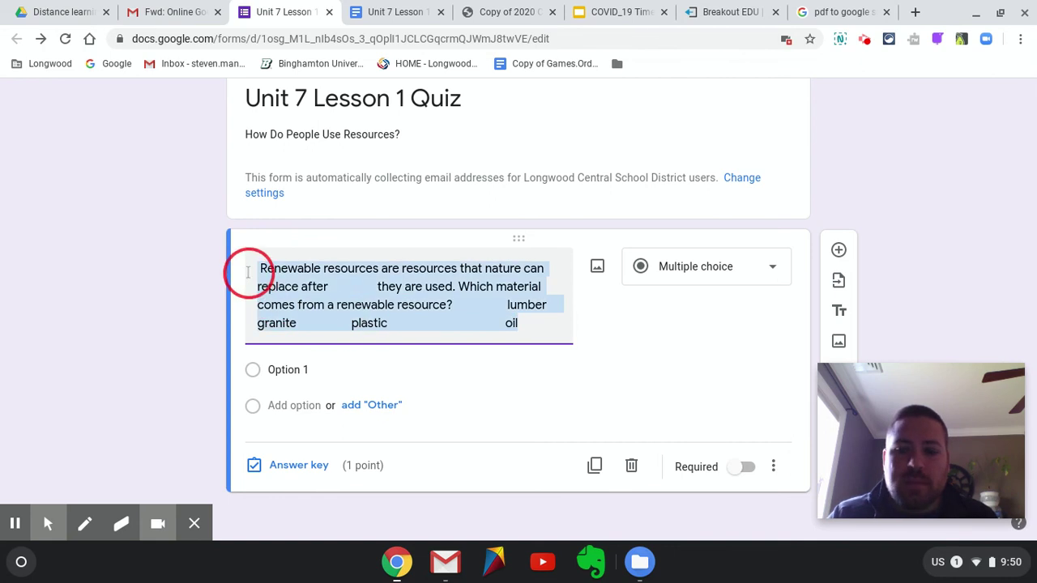
key(BackSpace)
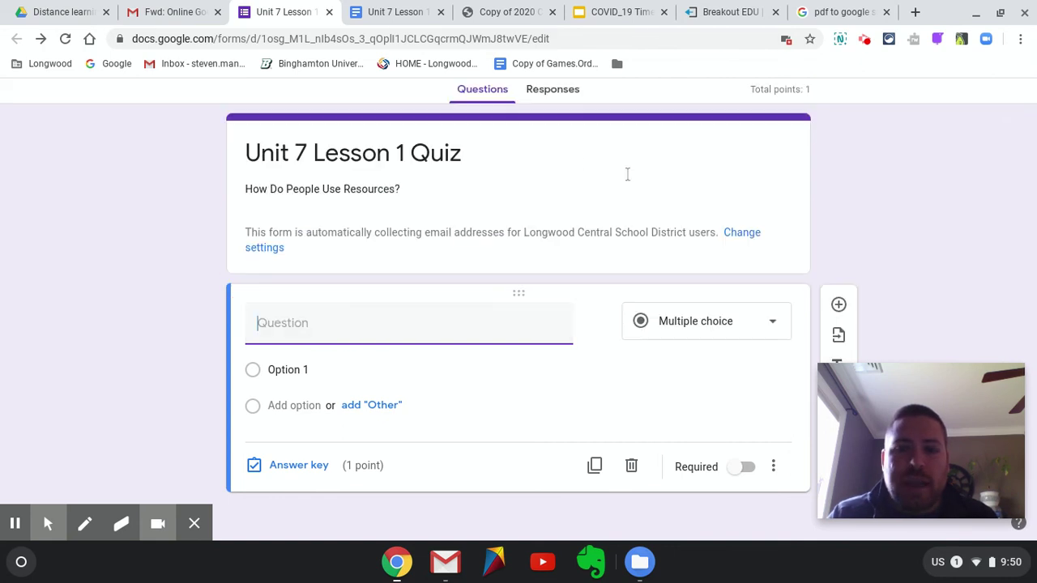
Capture question 1 with its answer choices in the Google Docs quiz as a Nimbus selected-area screenshot and copy the image to the clipboard
click(399, 15)
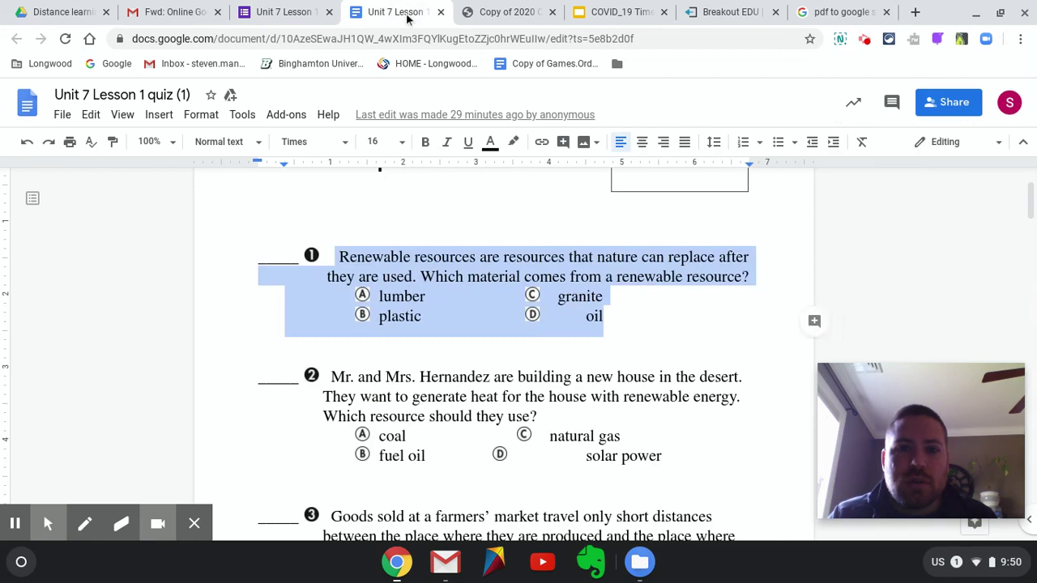
click(672, 277)
click(841, 39)
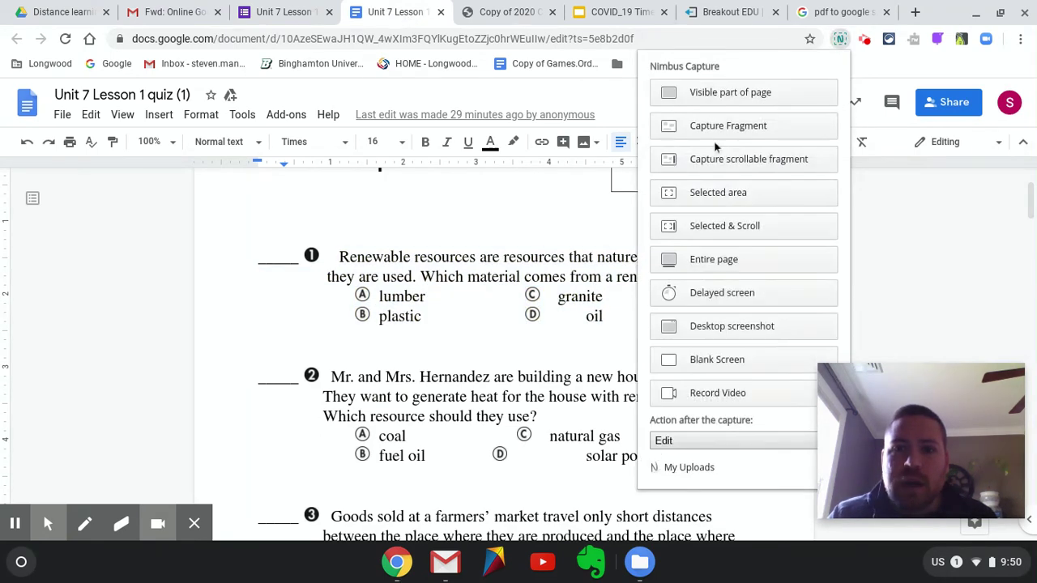
click(696, 194)
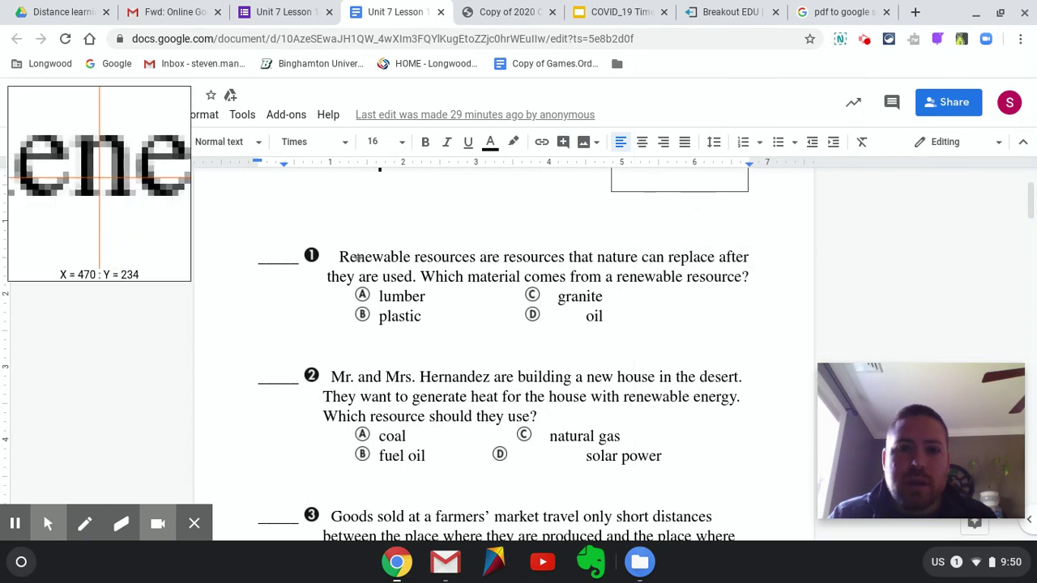
mouse_move(320, 238)
mouse_down()
mouse_move(572, 308)
mouse_move(768, 346)
mouse_move(759, 343)
mouse_up()
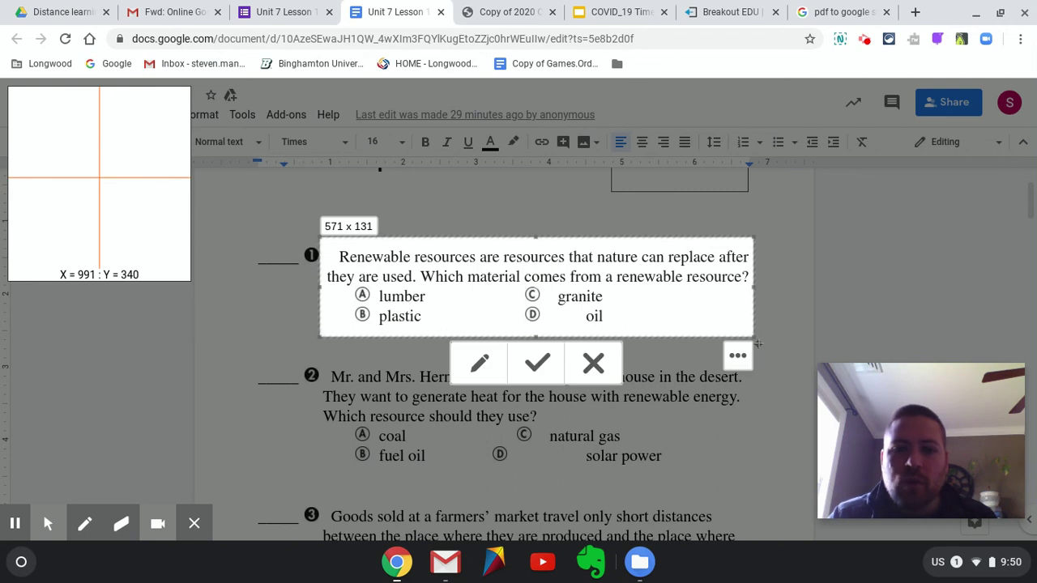
click(538, 363)
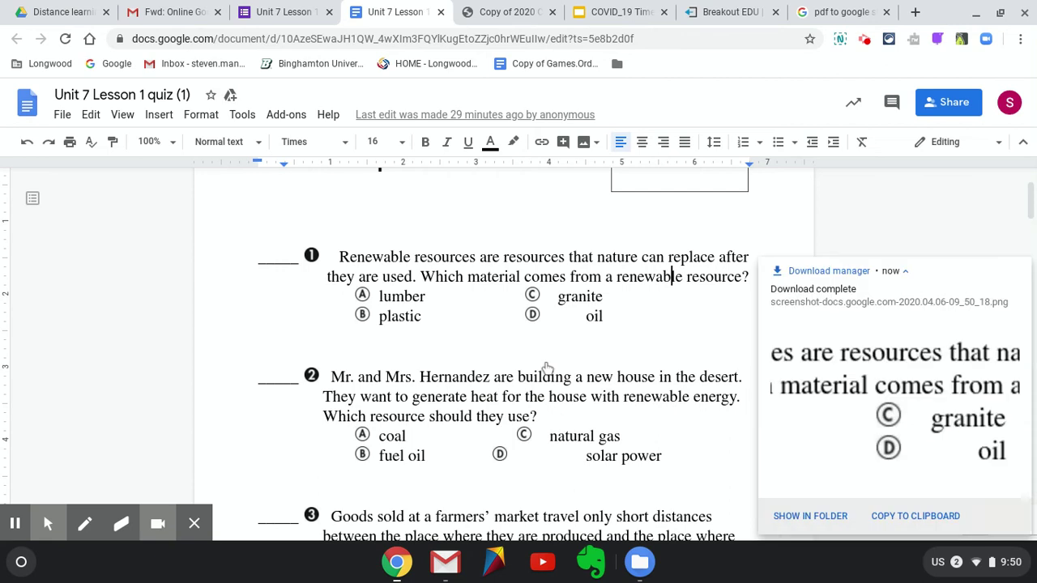
click(900, 517)
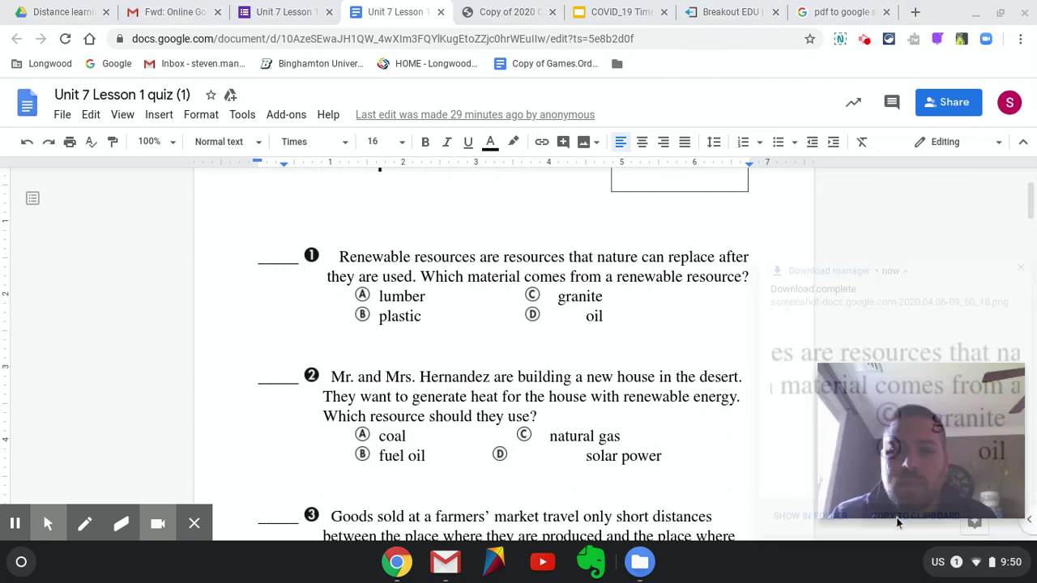
Try to paste the copied screenshot into the empty question title in the Google Forms quiz
click(302, 20)
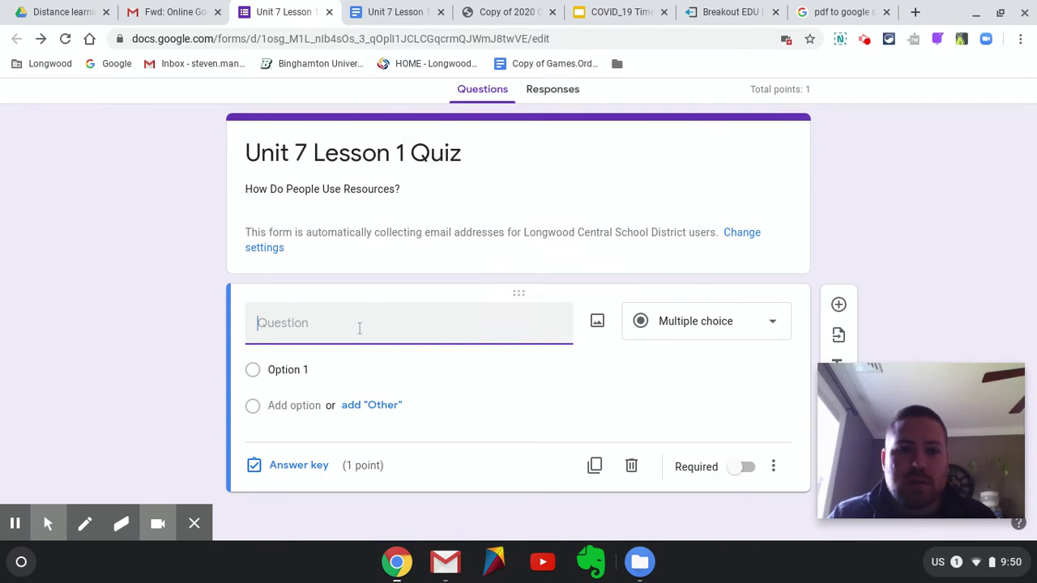
right_click(359, 327)
click(409, 168)
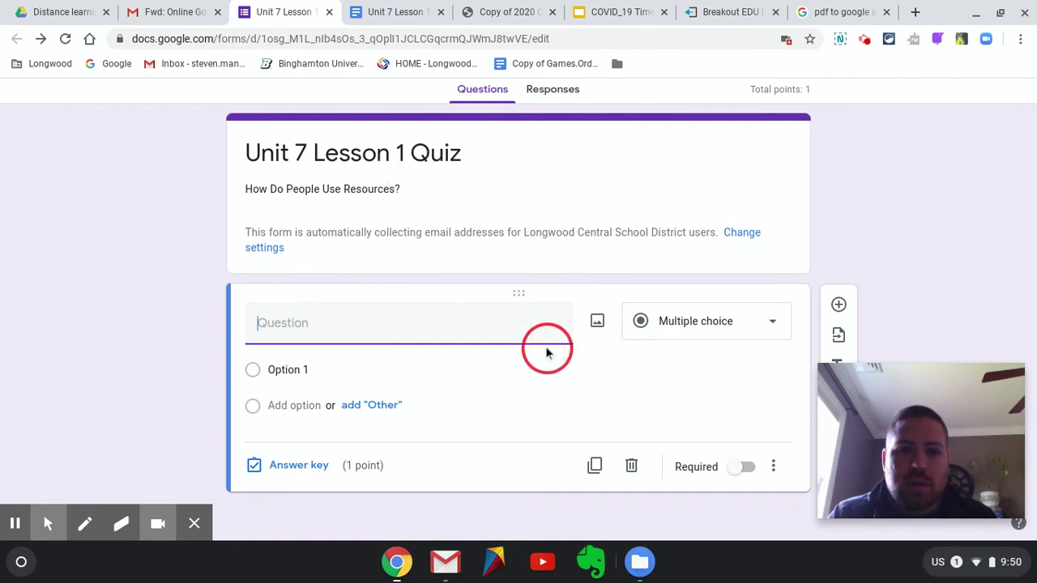
Insert screenshot-docs.google.com-2020.04.06-09_50_18.png from the recent Google Drive files as the question's image
click(597, 322)
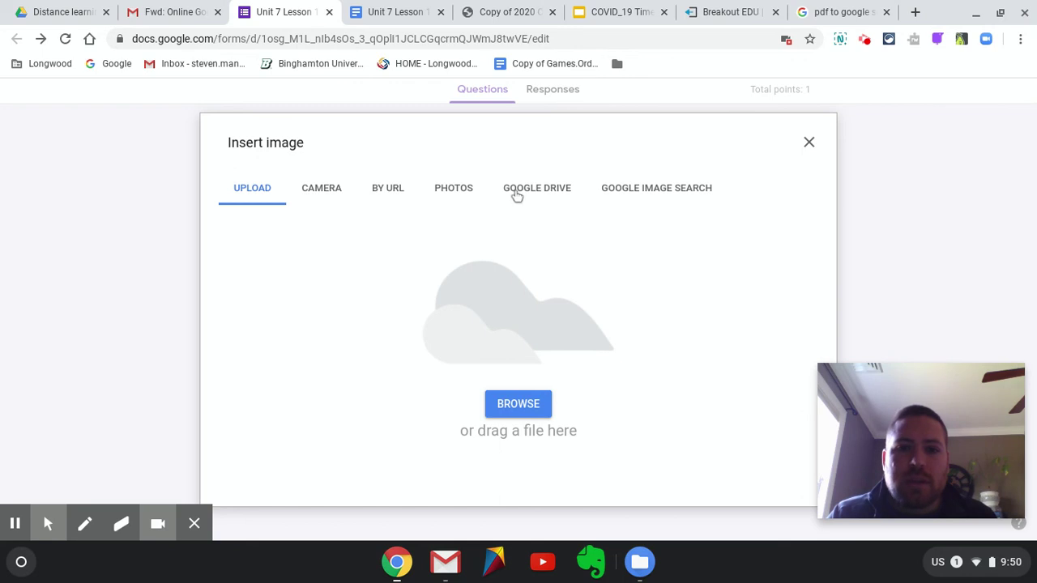
click(551, 197)
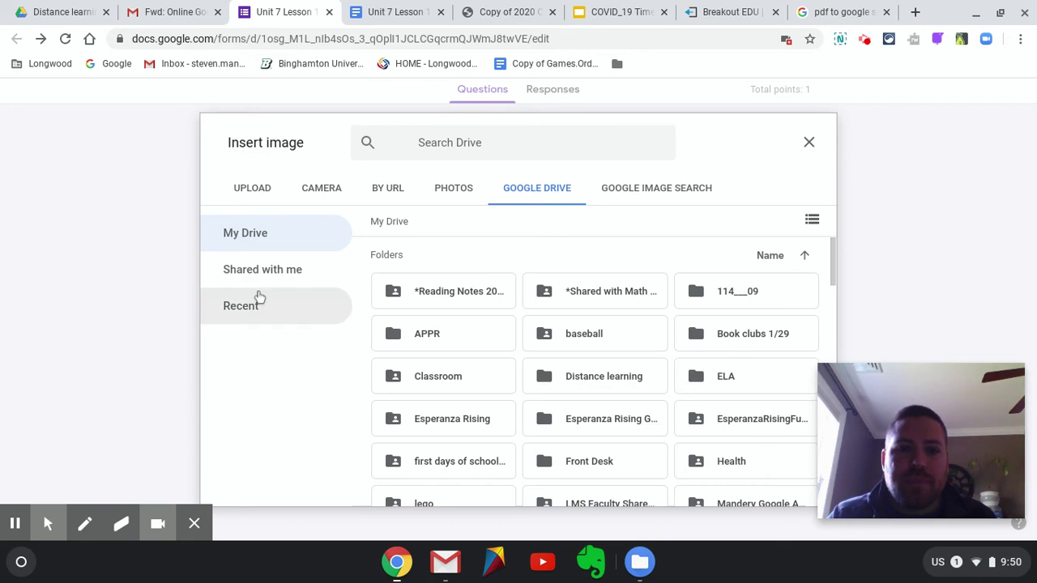
click(811, 225)
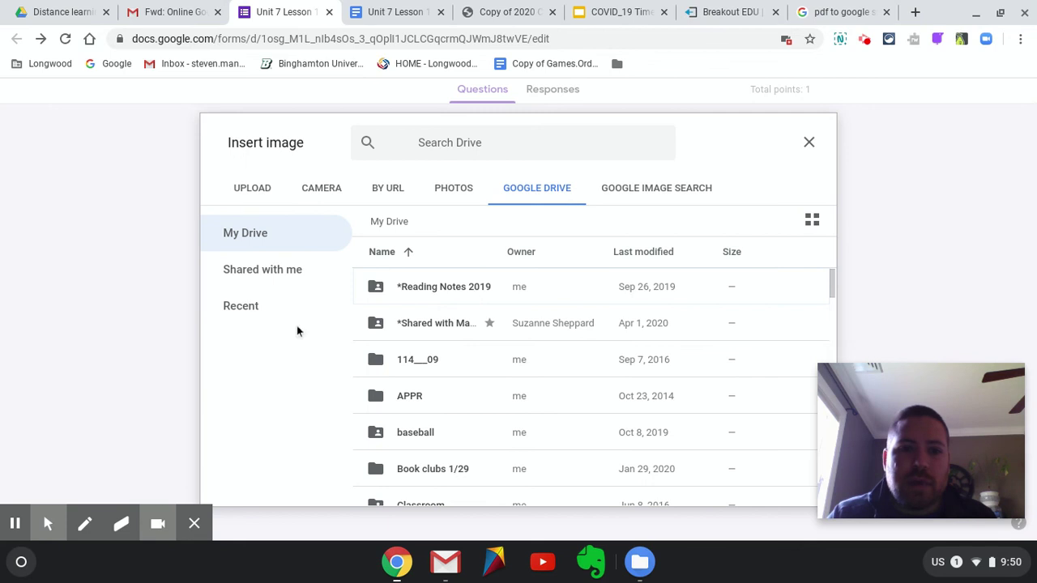
click(258, 313)
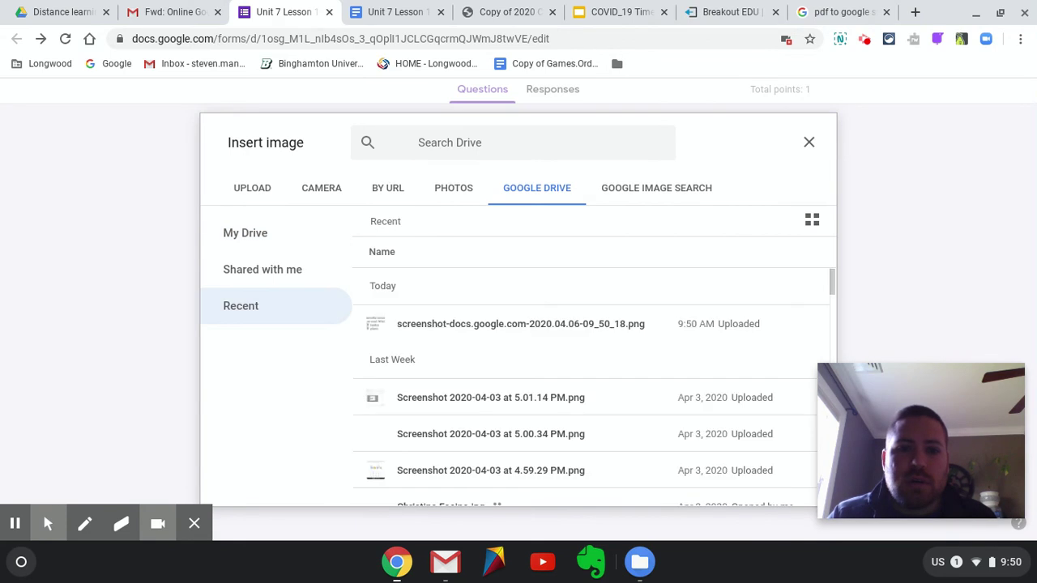
double_click(505, 325)
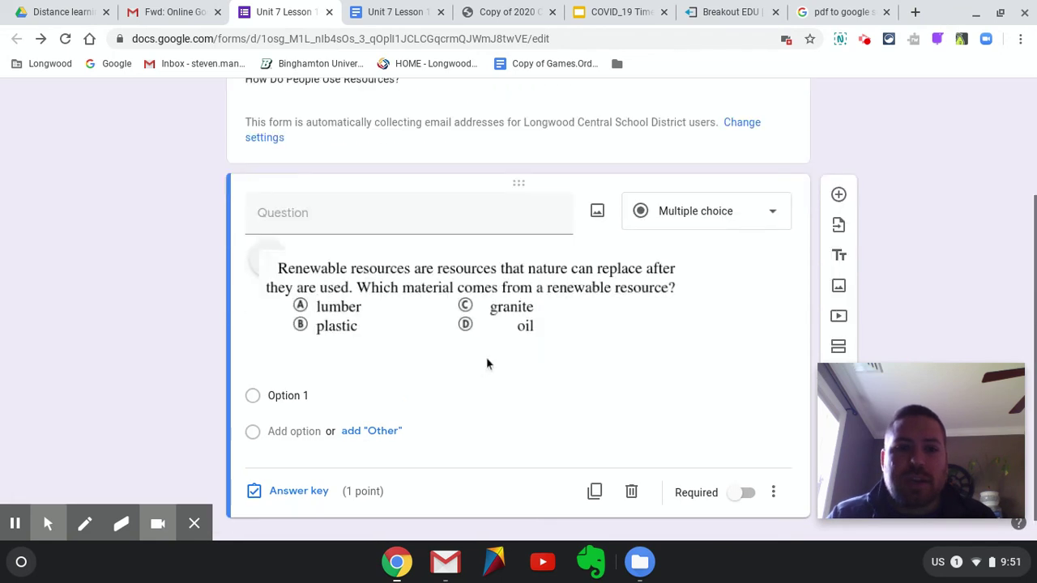
Title the image question "1)"
click(445, 217)
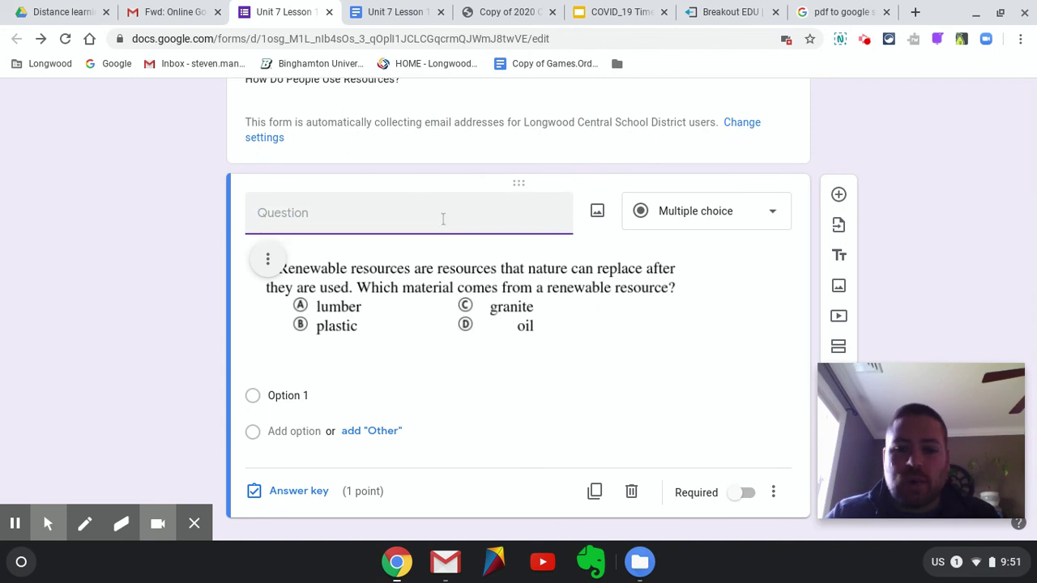
text(1)
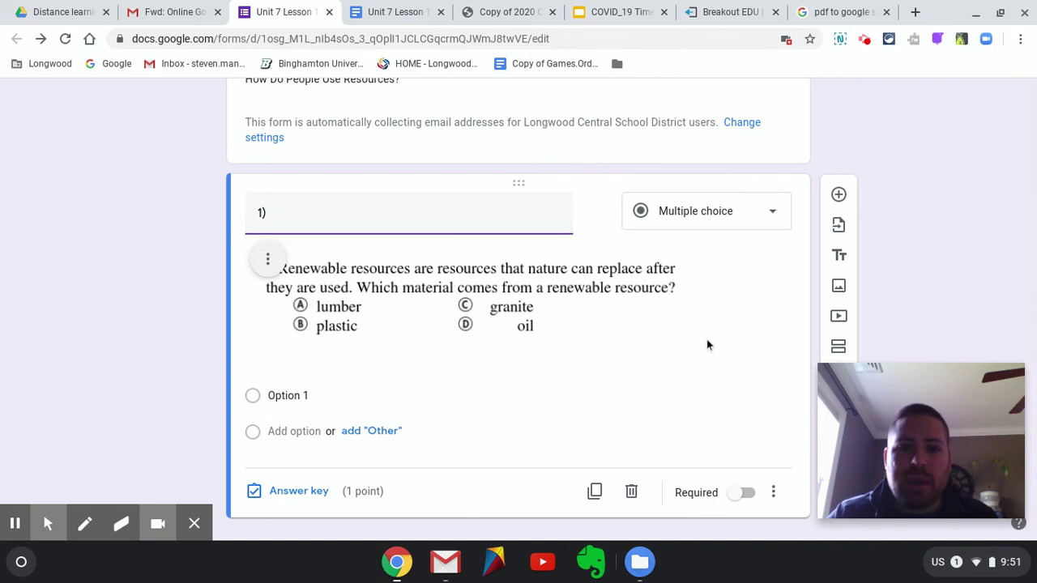
click(683, 349)
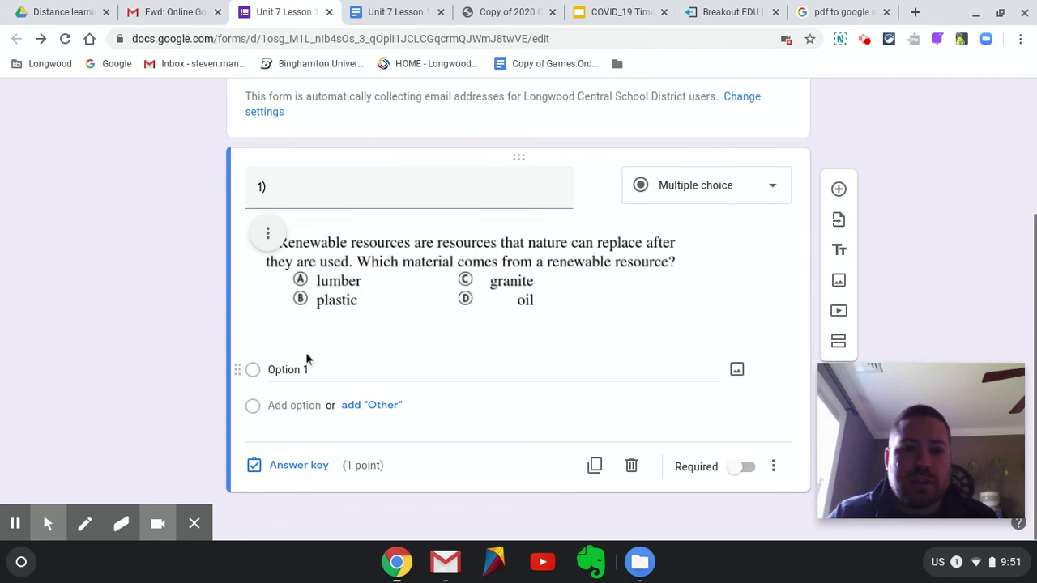
Give the question four answer options named A, B, C and D
click(289, 372)
text(A)
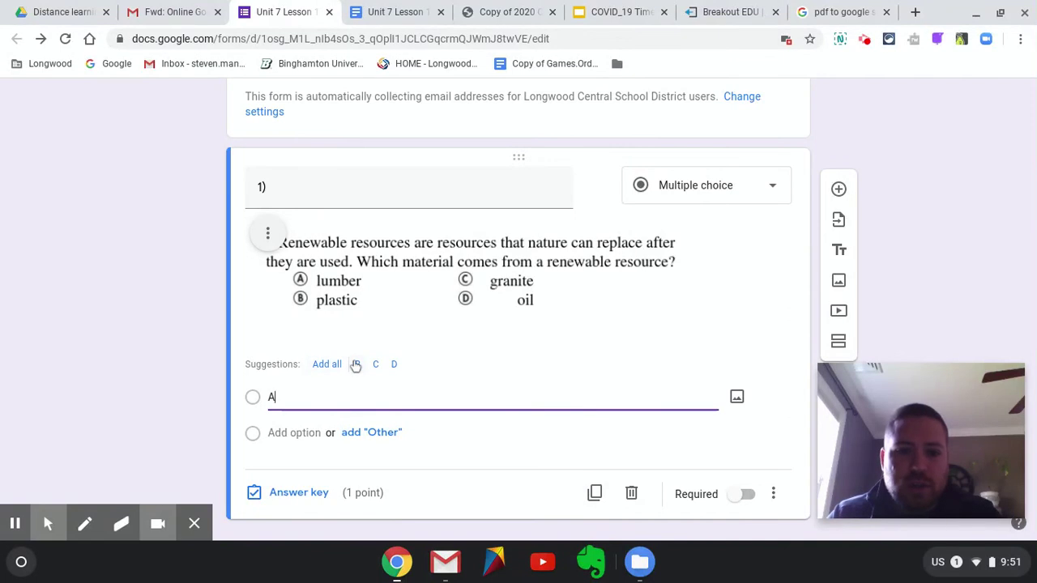
click(293, 434)
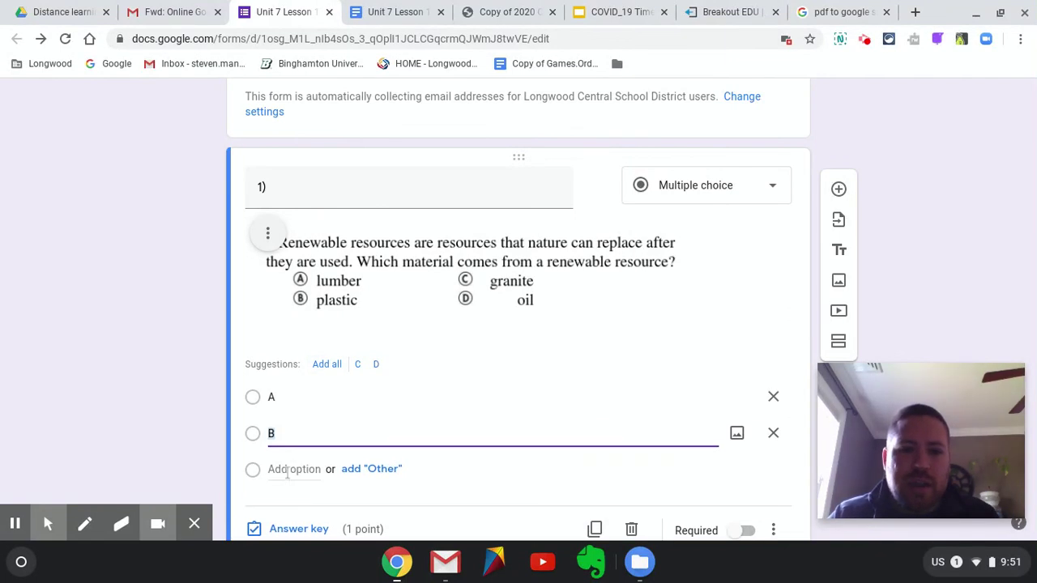
click(287, 470)
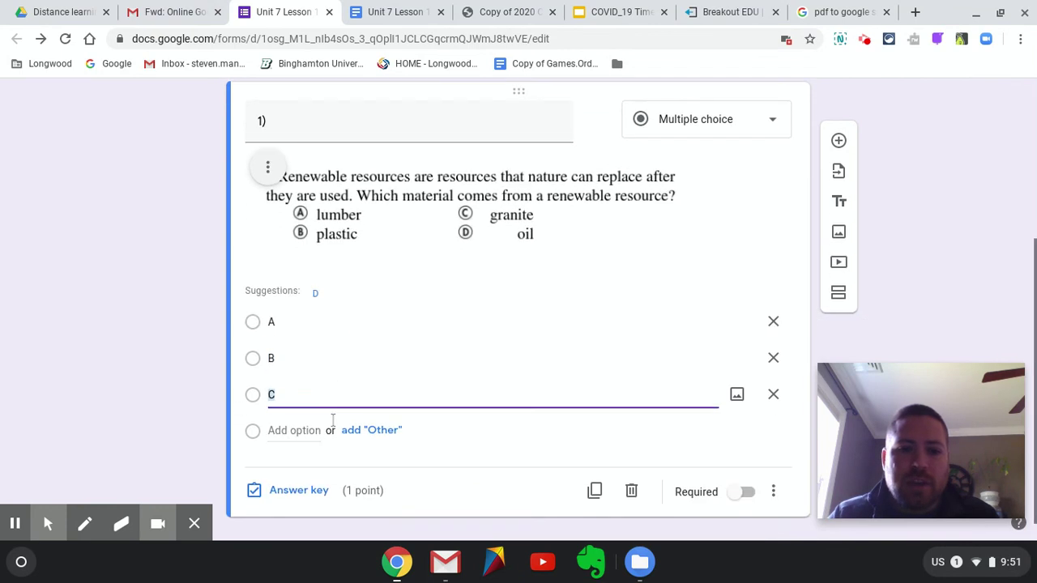
click(293, 430)
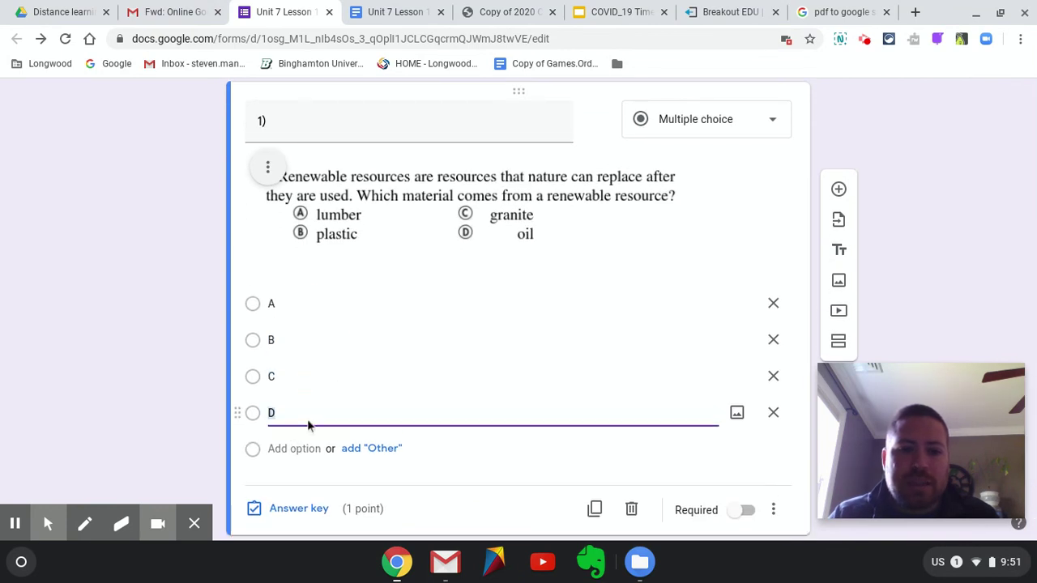
click(481, 472)
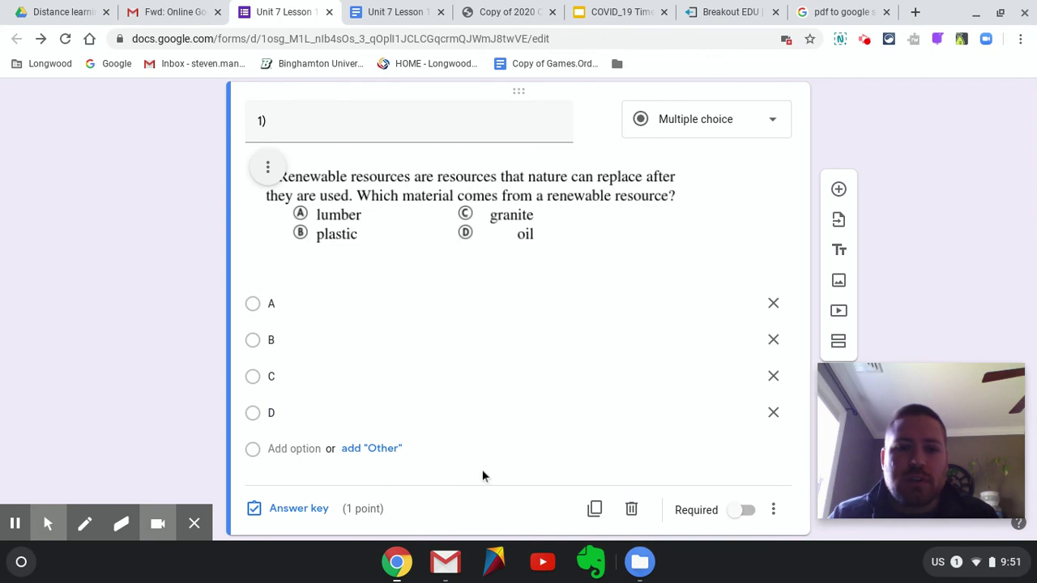
Mark option A as the correct answer in question 1's answer key
click(308, 511)
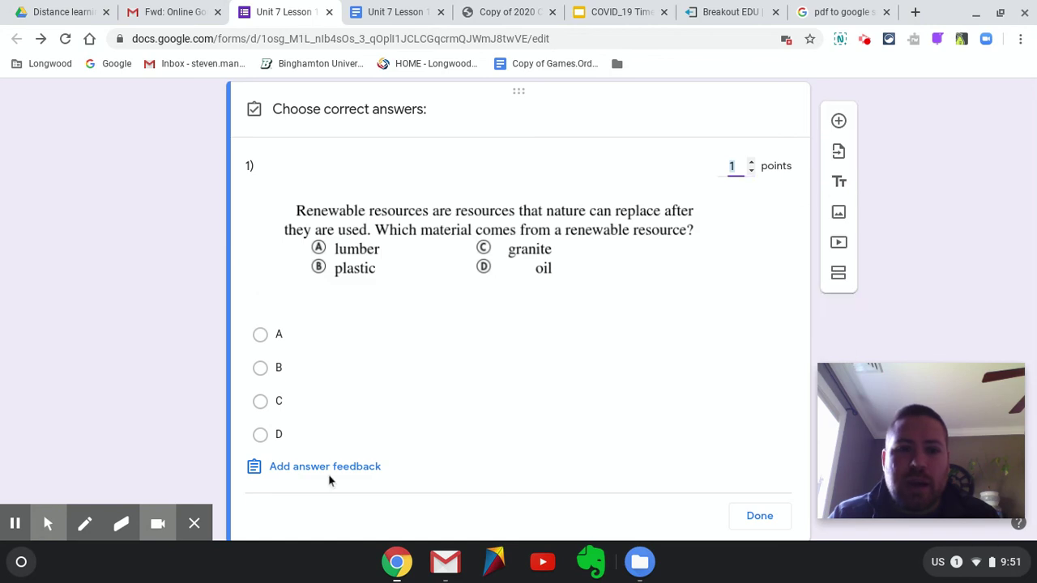
click(342, 341)
click(760, 516)
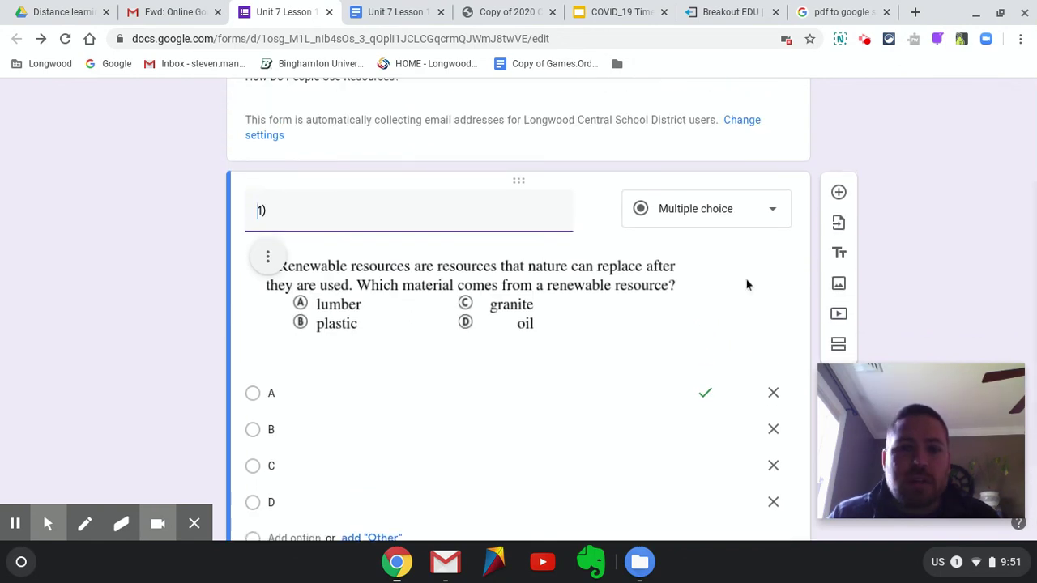
Add a new multiple choice question below the first one and title it "2)"
scroll(737, 298, down, 3)
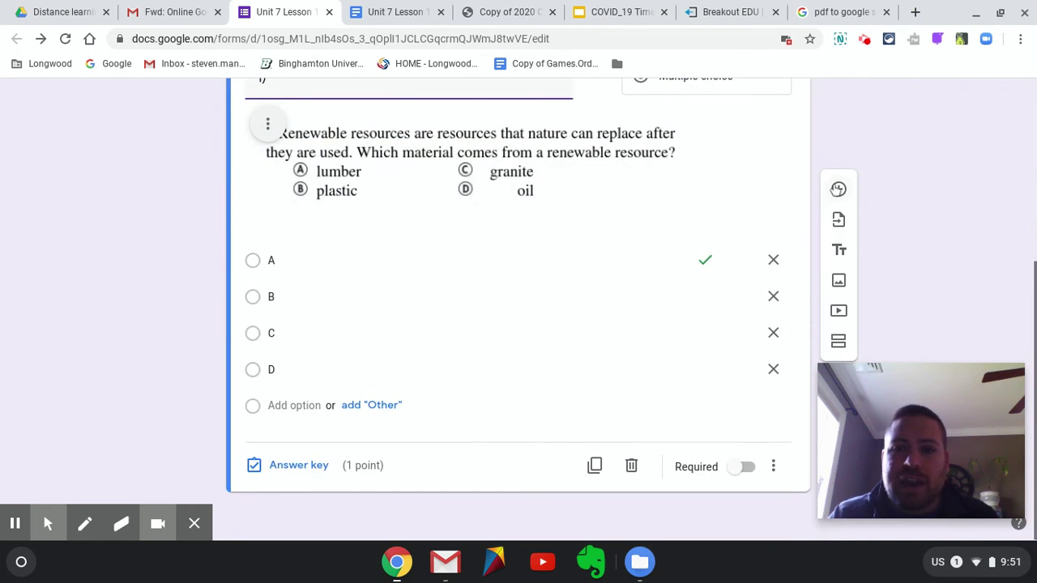
click(839, 189)
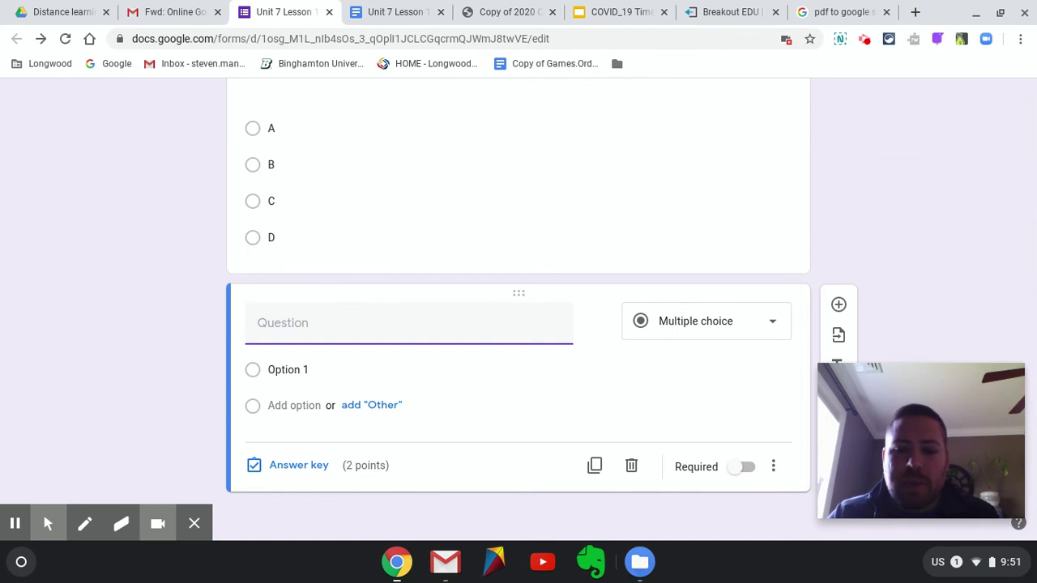
text())
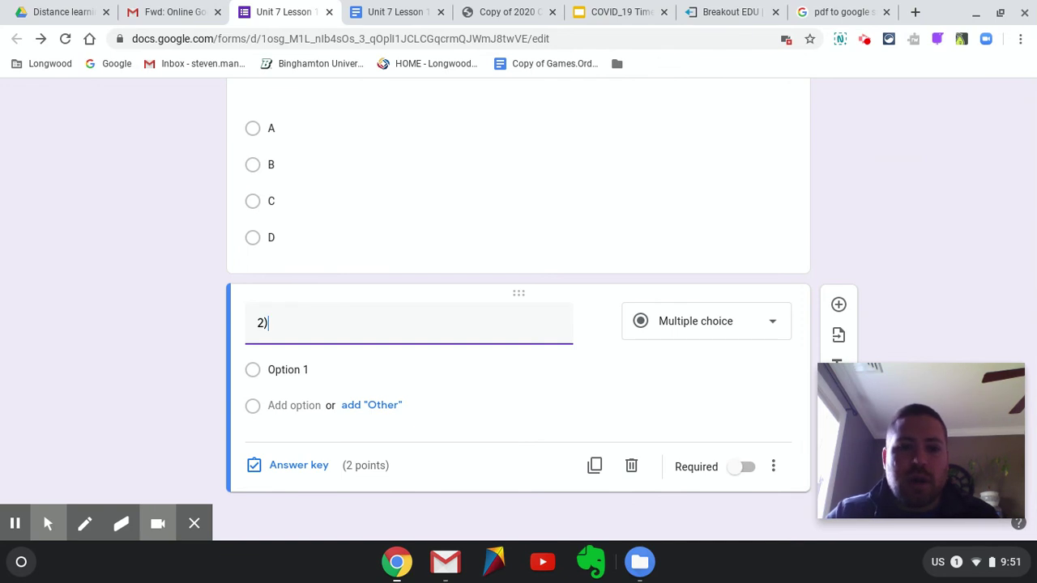
Switch to the Google Docs quiz and capture question 2 with its four answer choices as a Nimbus selected-area screenshot
click(394, 11)
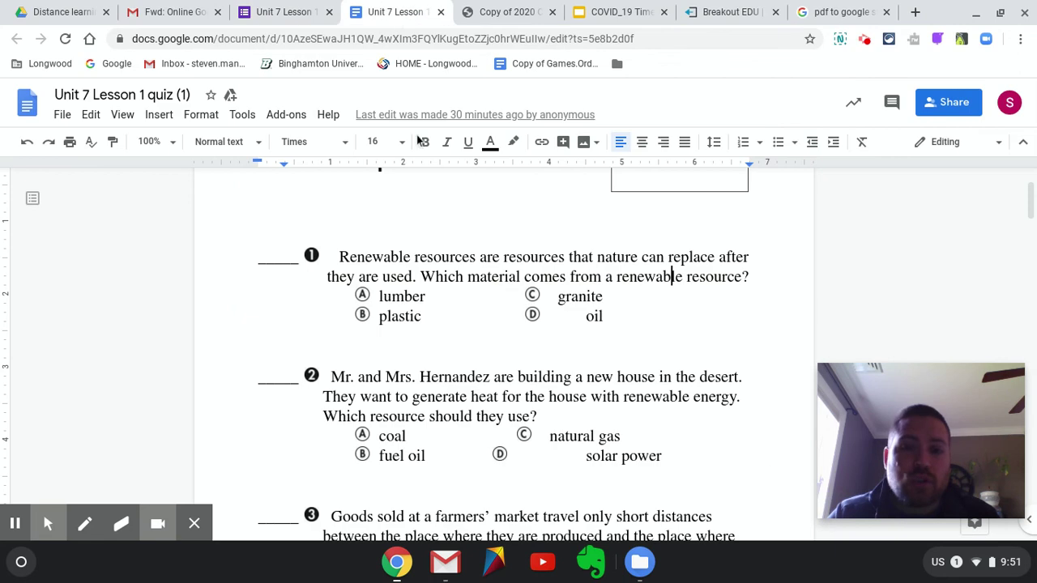
click(840, 38)
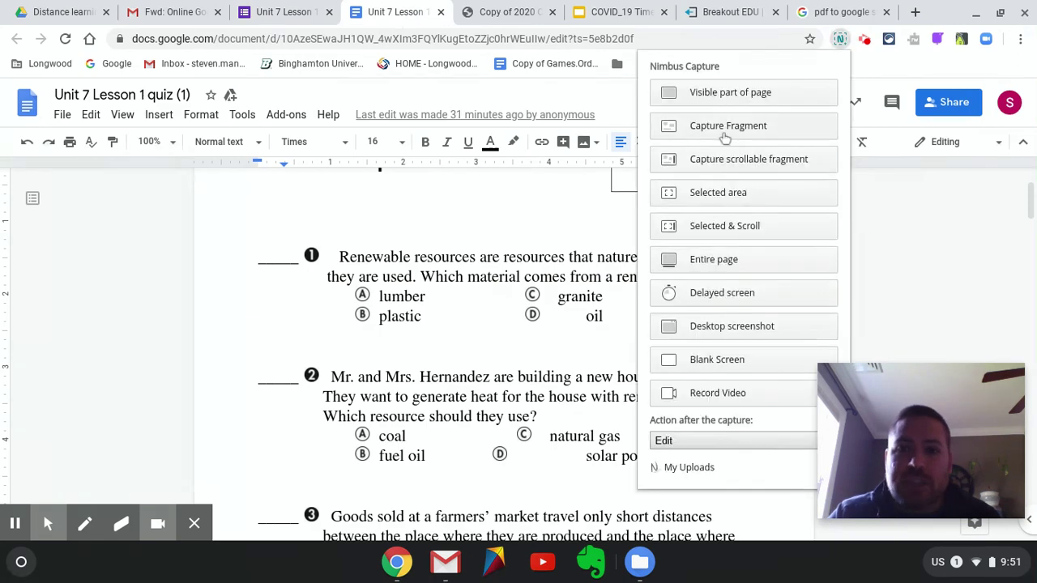
click(716, 194)
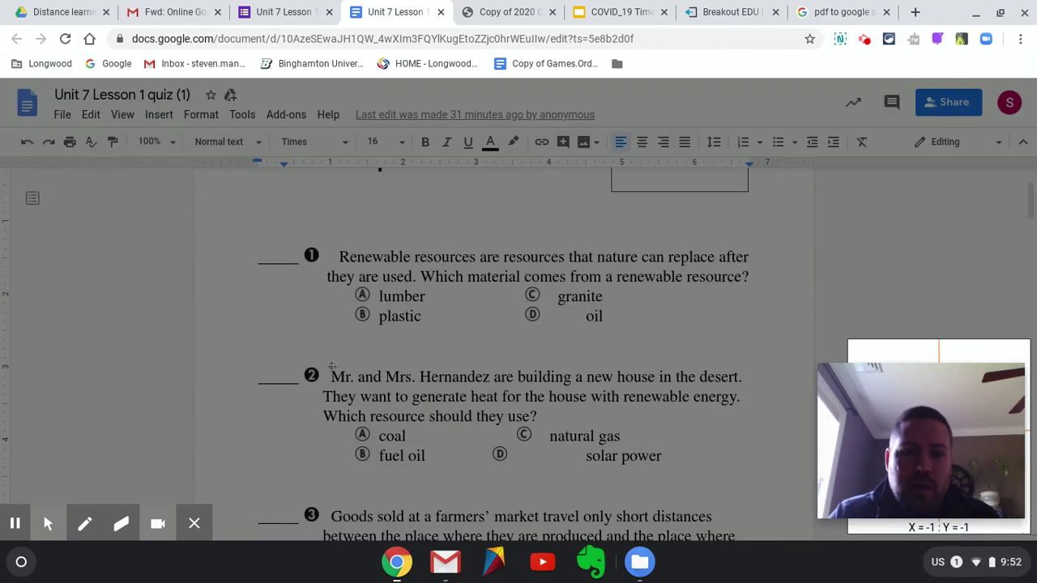
drag(324, 355, 751, 482)
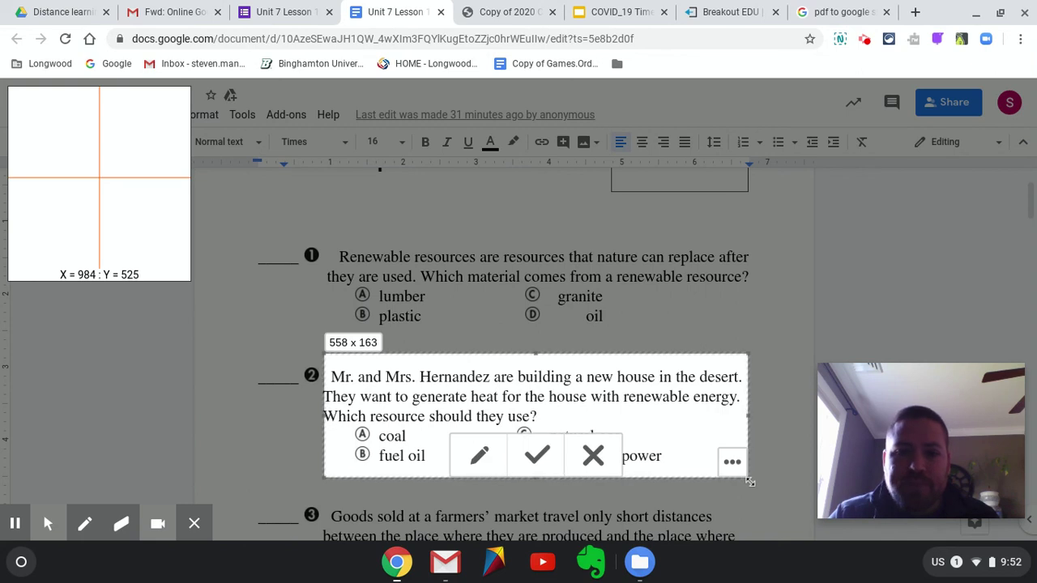
click(546, 467)
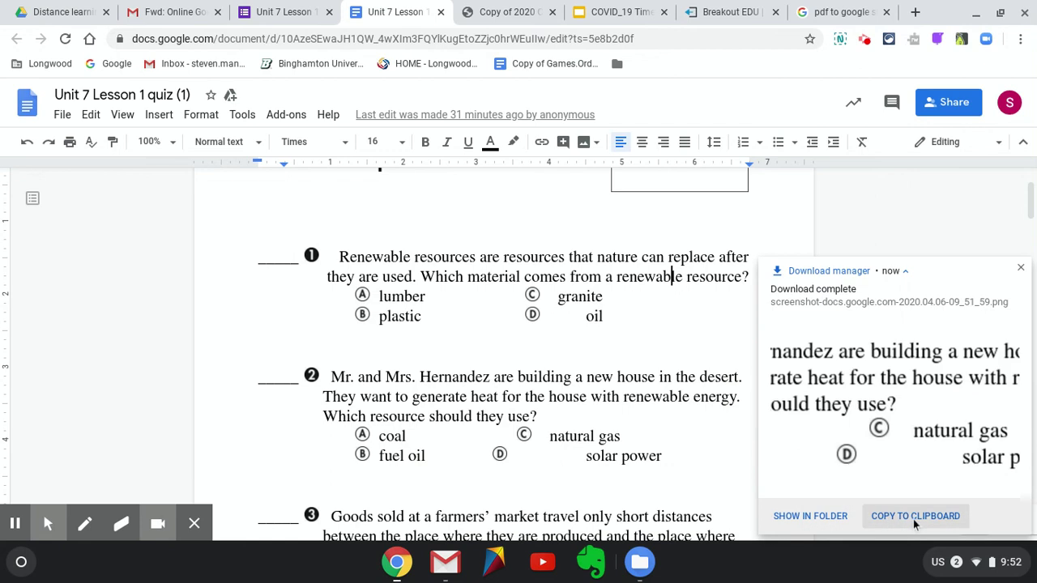
Show the downloaded screenshot in its My Drive folder, rename it "Unit 7 lesson 1 Quiz 2.png" and close the file window
click(810, 516)
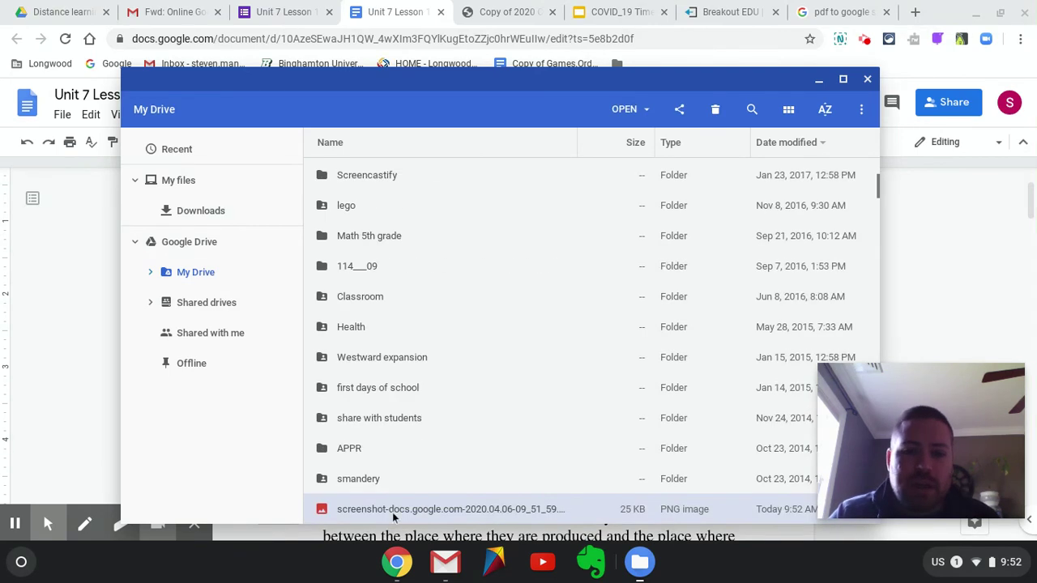
right_click(392, 512)
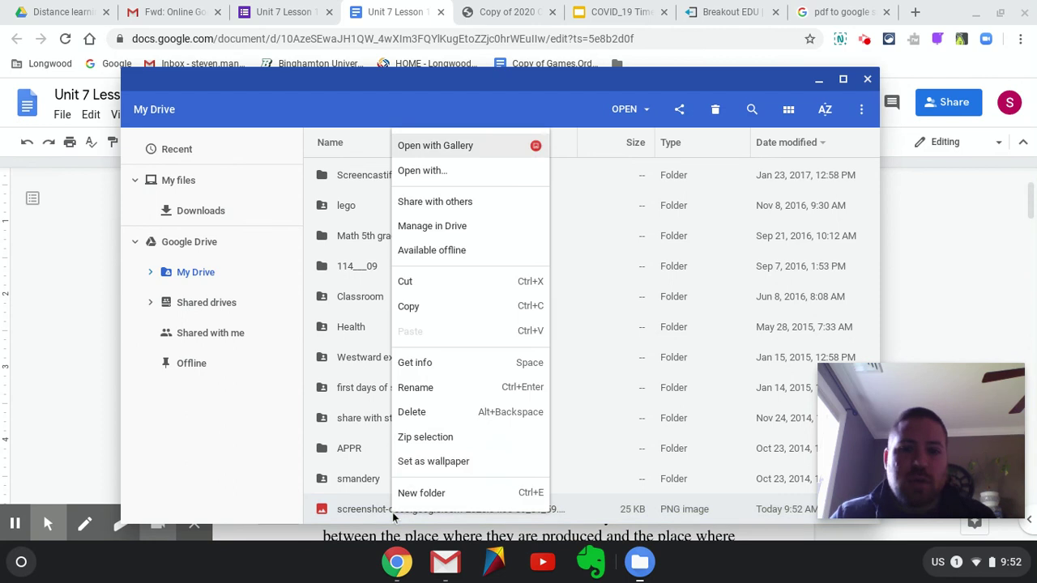
click(415, 388)
text(Unit 7 le)
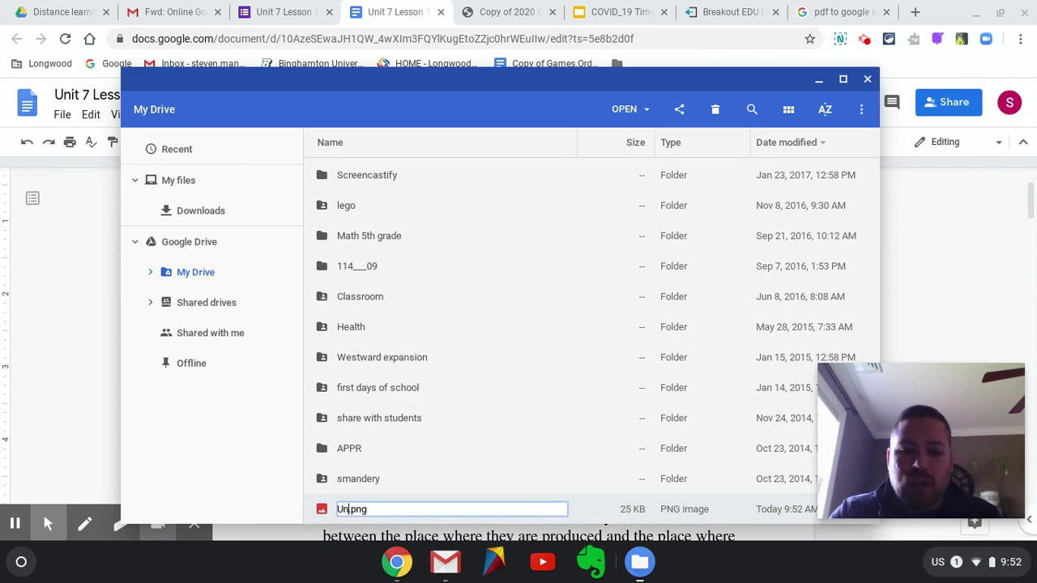
text(sson 1 )
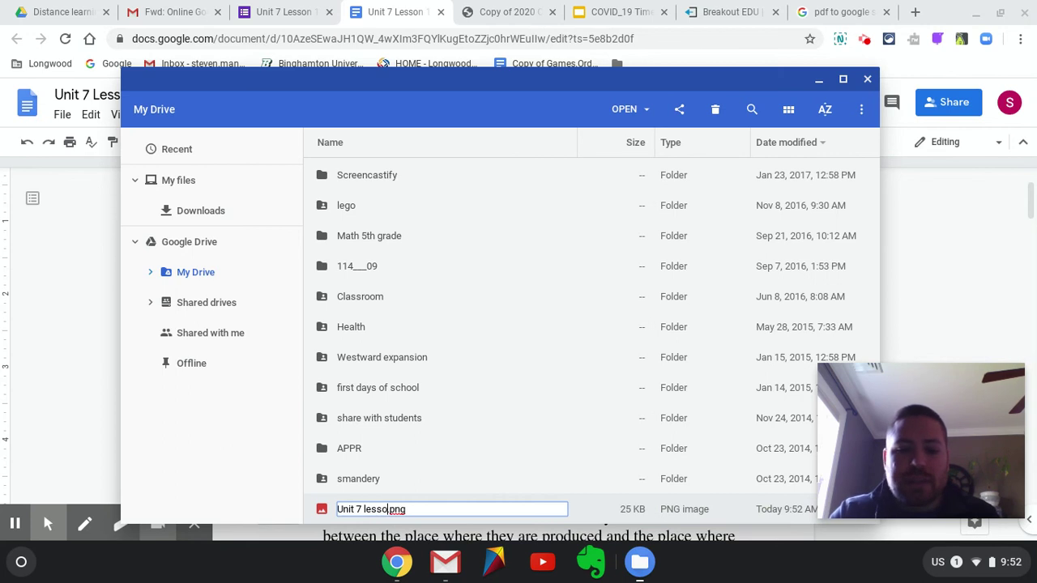
text(QUi)
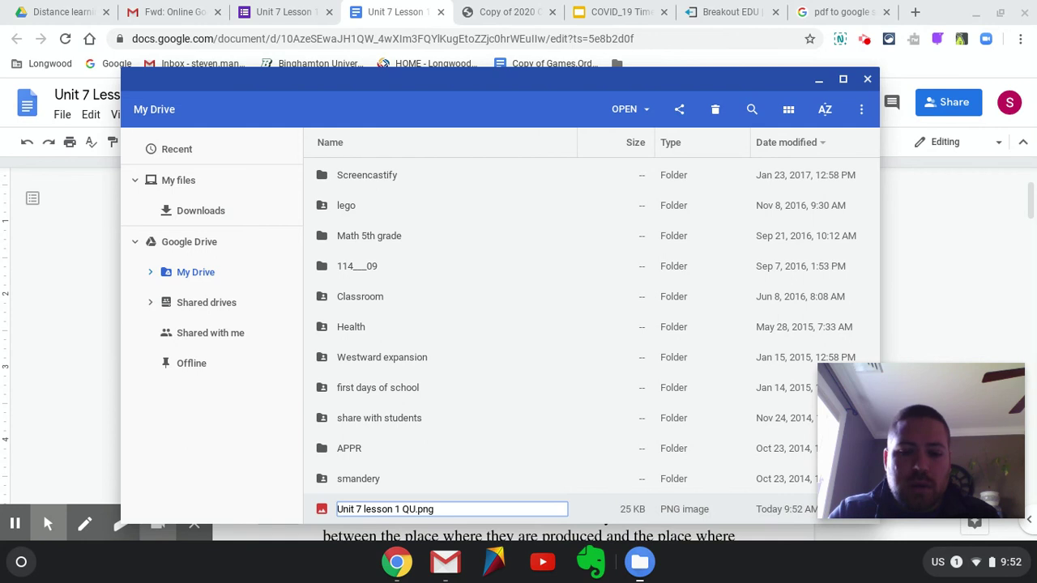
text(iz)
key(BackSpace)
key(BackSpace)
text(u)
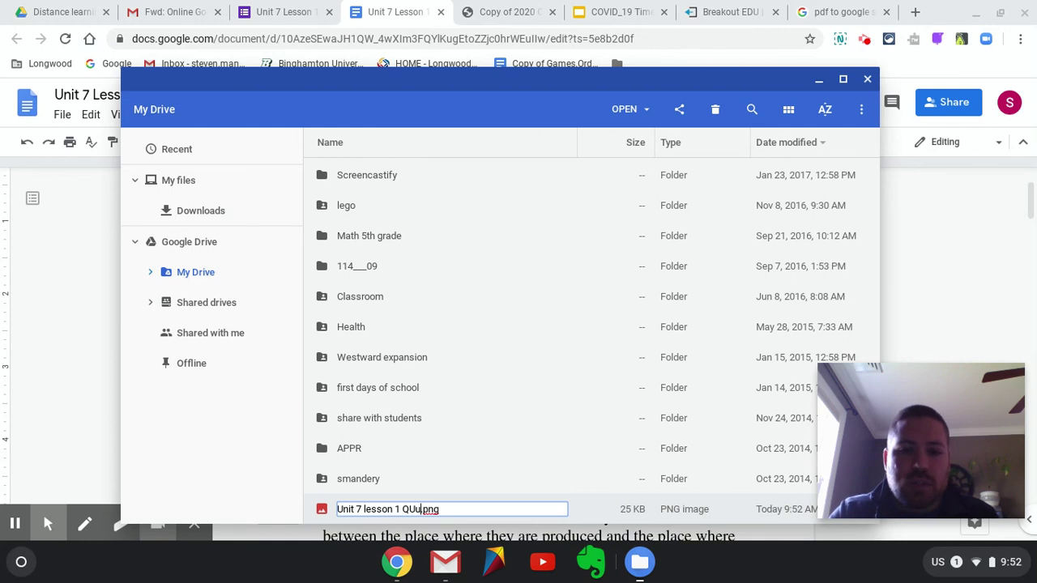
key(BackSpace)
key(BackSpace)
text(iz 2)
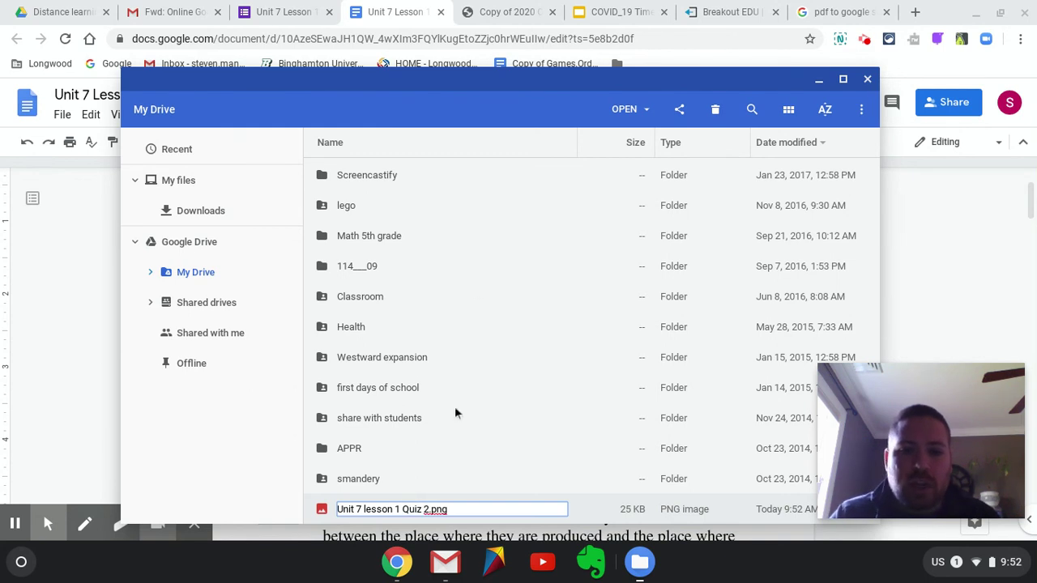
key(Return)
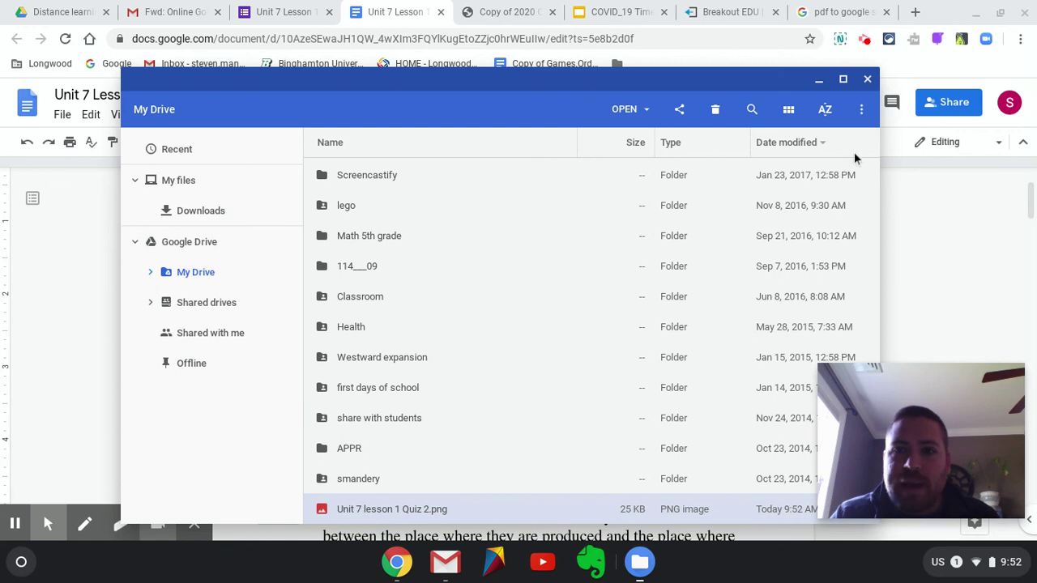
click(866, 78)
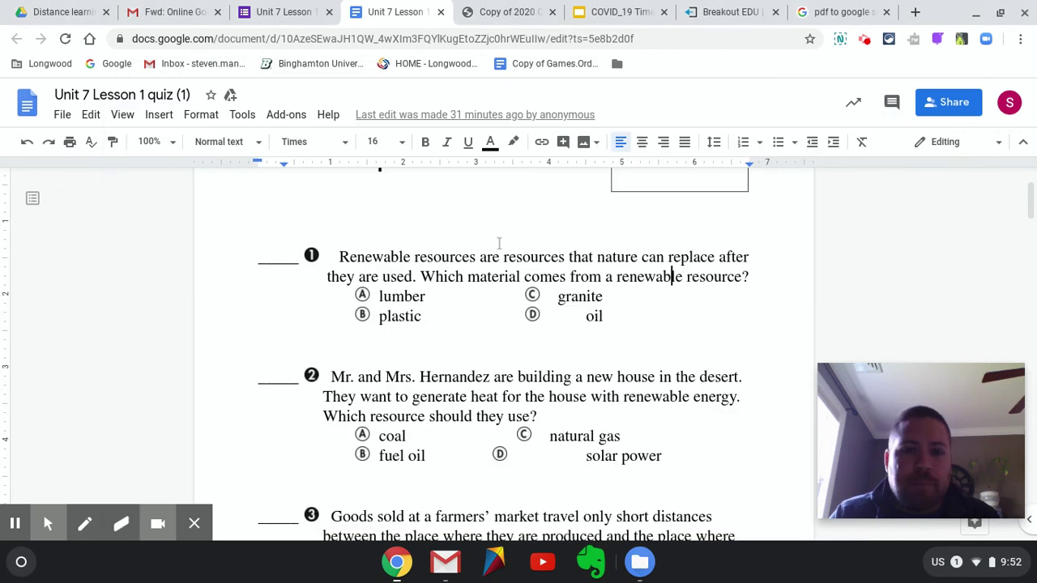
Return to the Google Forms quiz and insert the question 2 screenshot from recent Google Drive files into question "2)"
click(285, 15)
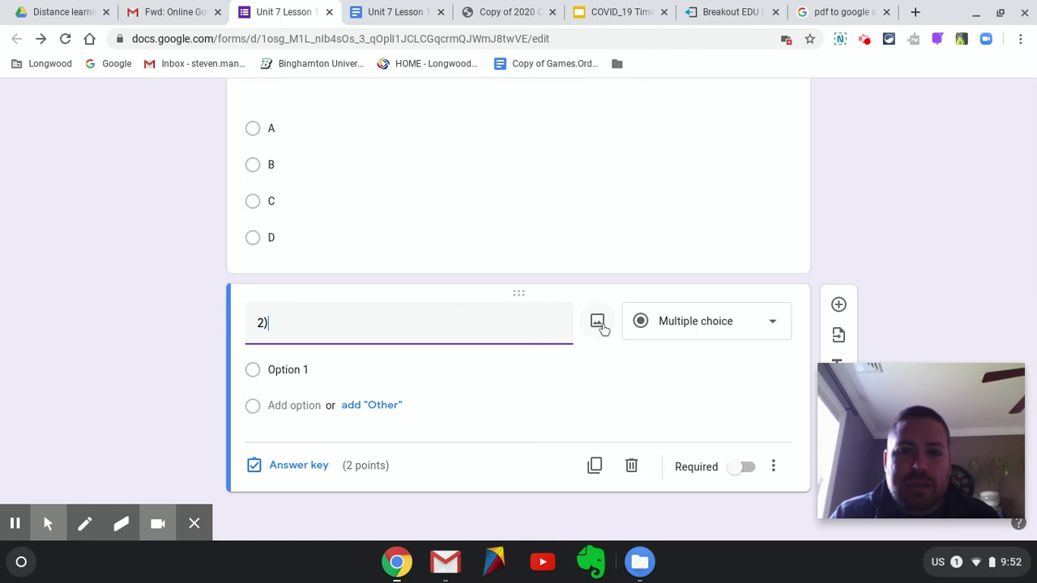
click(597, 322)
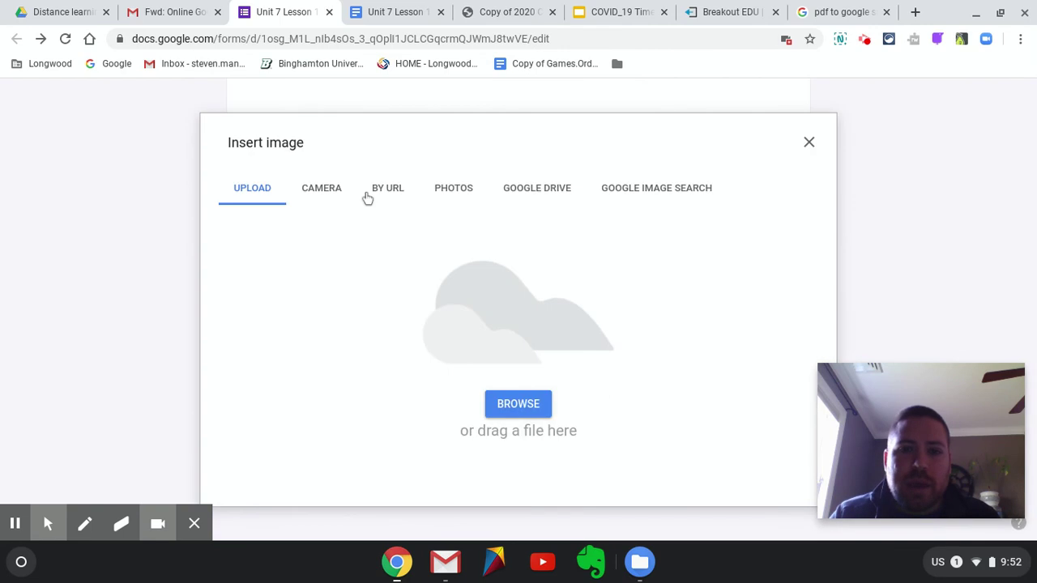
click(531, 194)
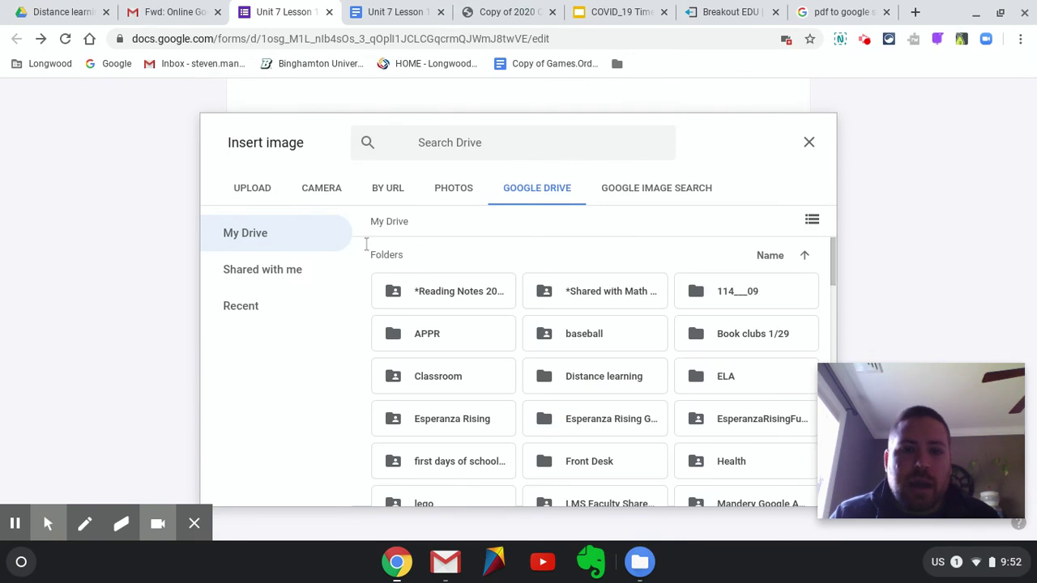
click(810, 222)
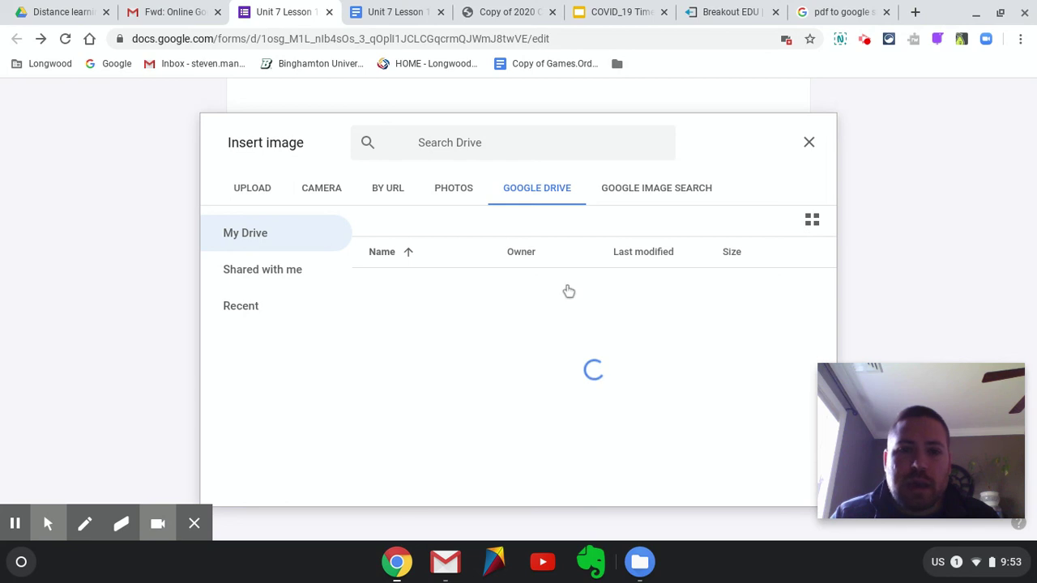
click(246, 314)
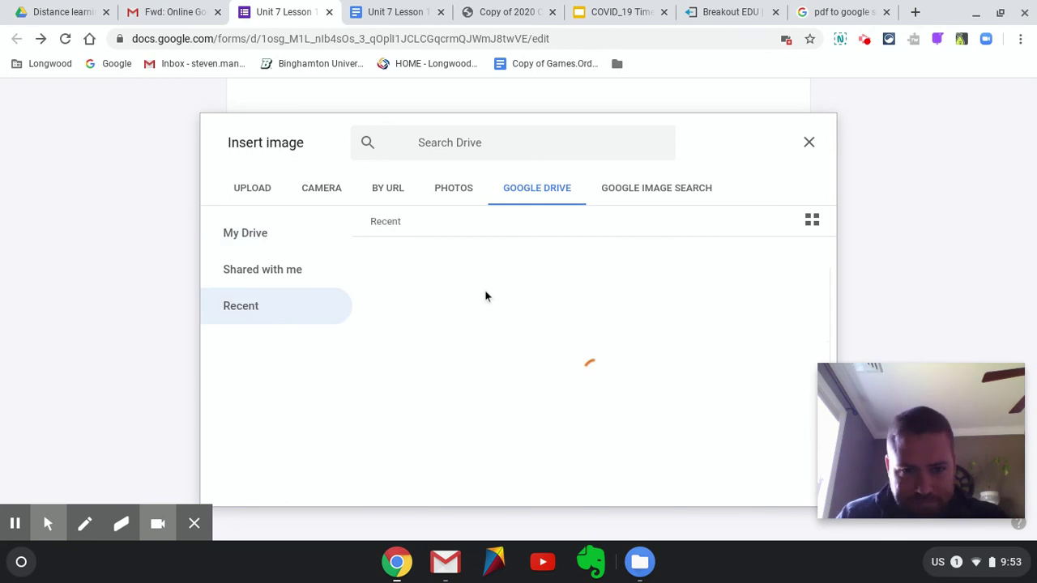
double_click(447, 325)
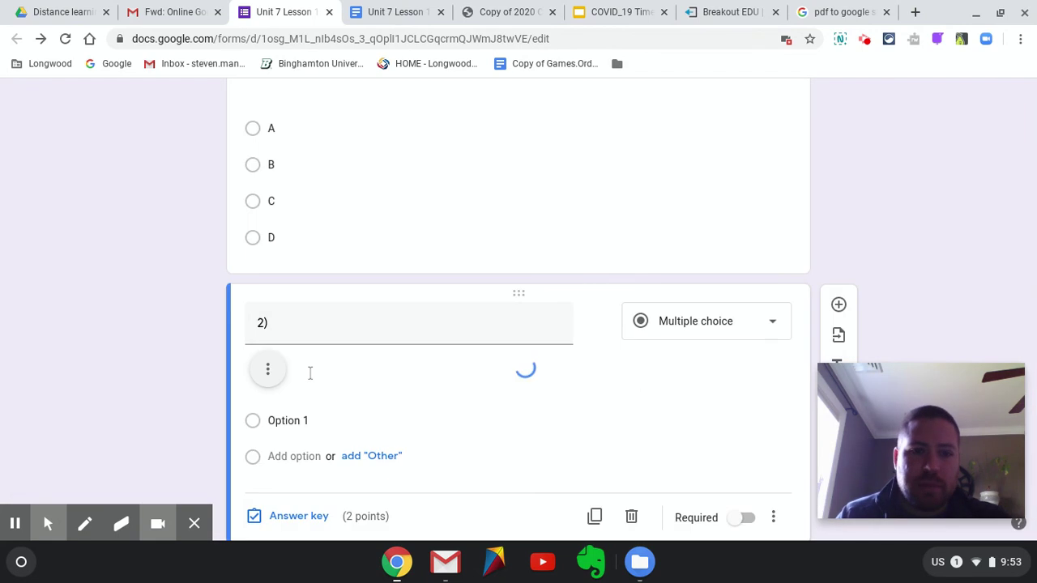
Give question "2)" the answer option A and add all suggested options B, C and D
scroll(375, 419, down, 1)
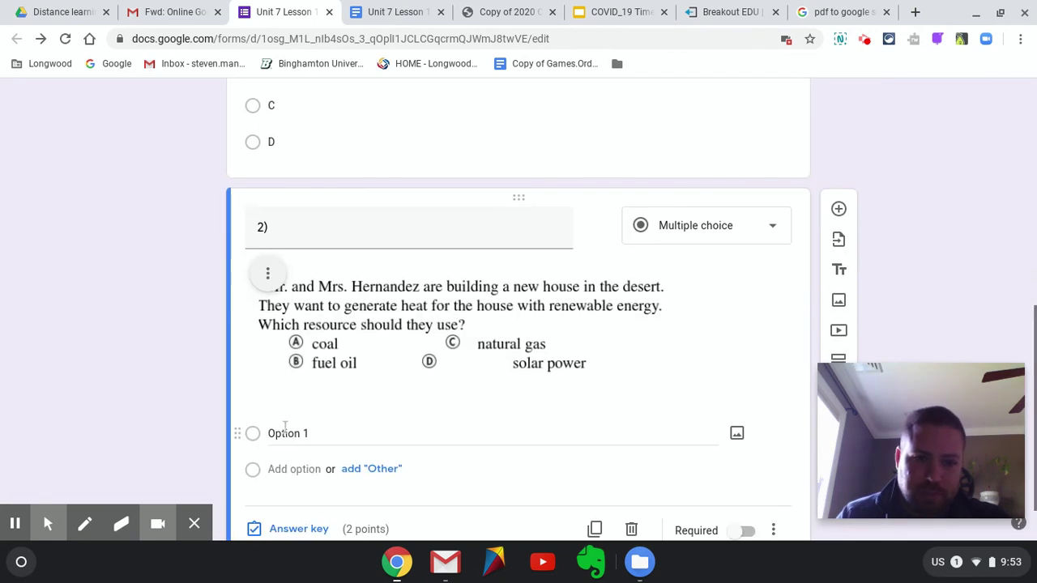
click(285, 431)
text(A)
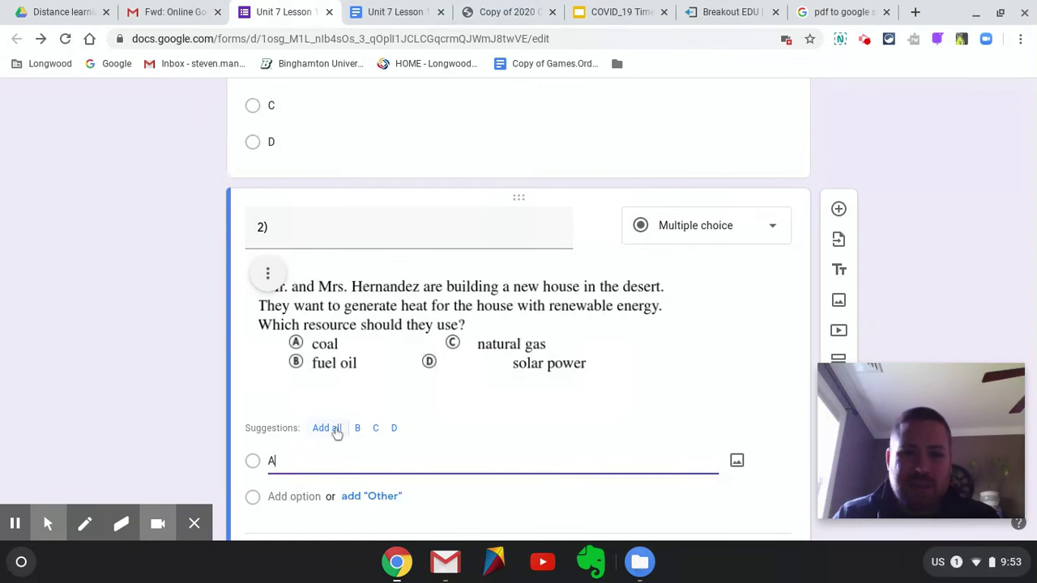
click(334, 429)
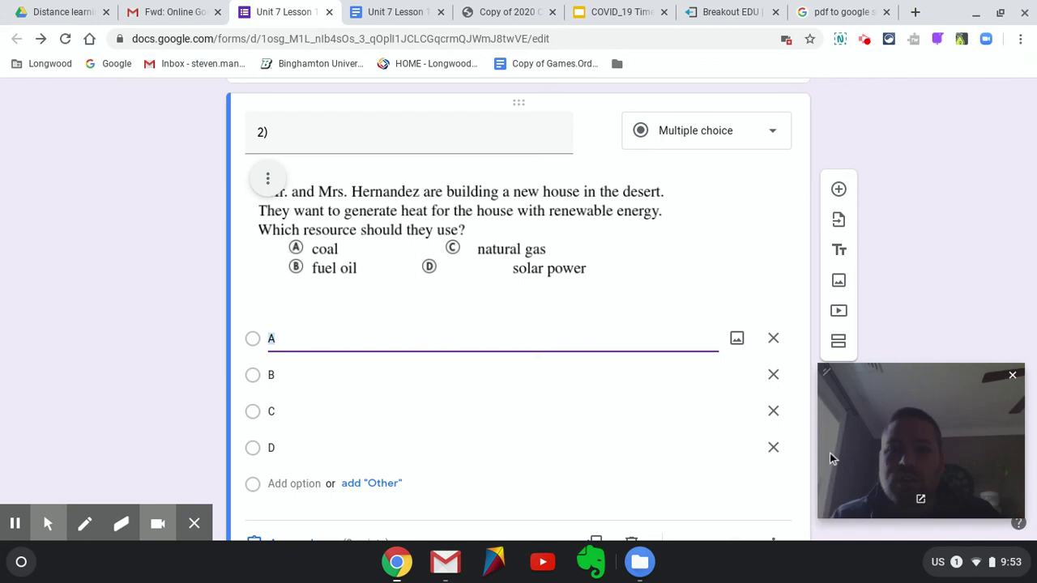
mouse_move(159, 527)
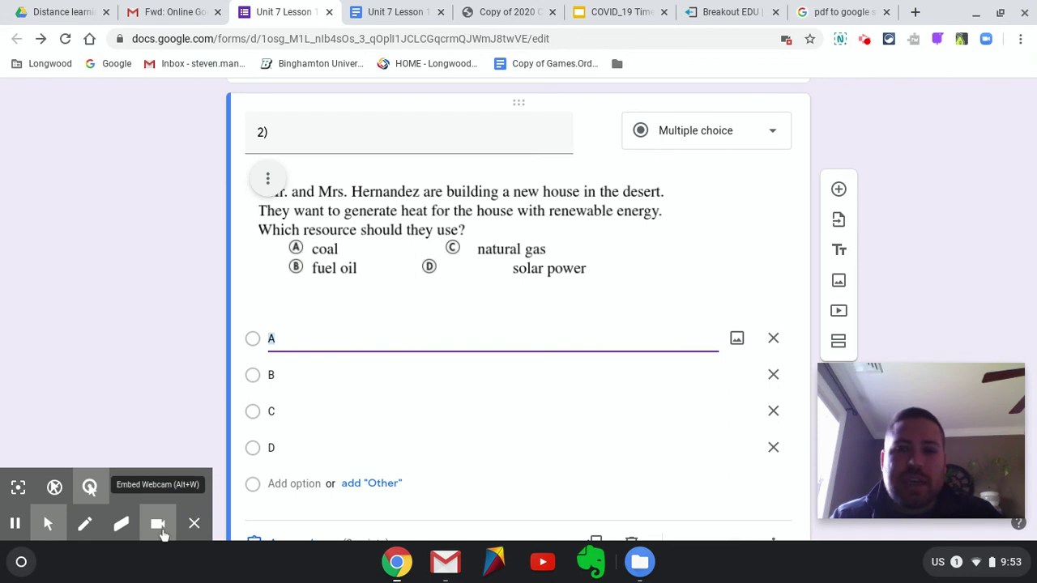
click(866, 42)
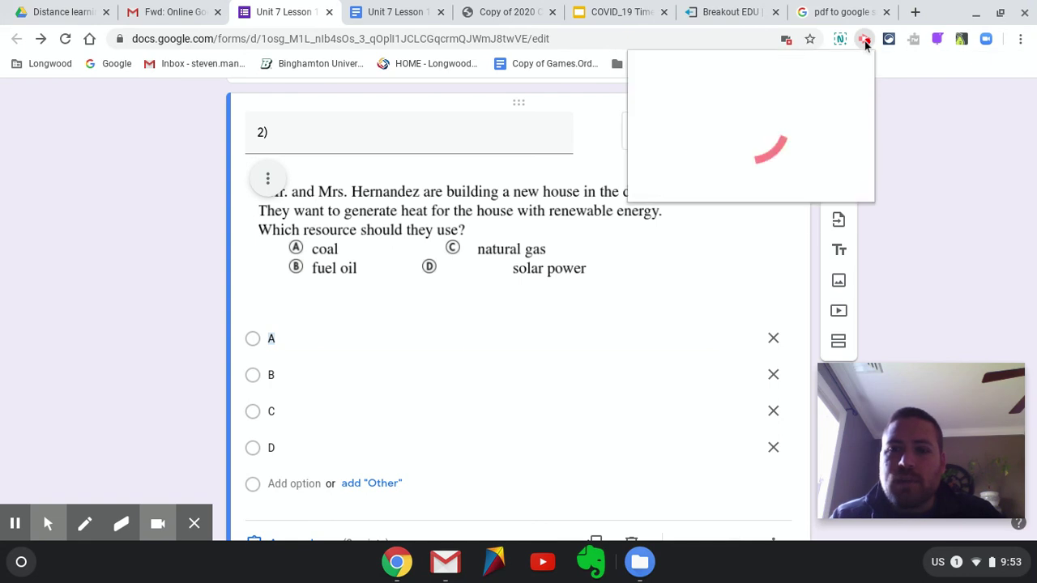